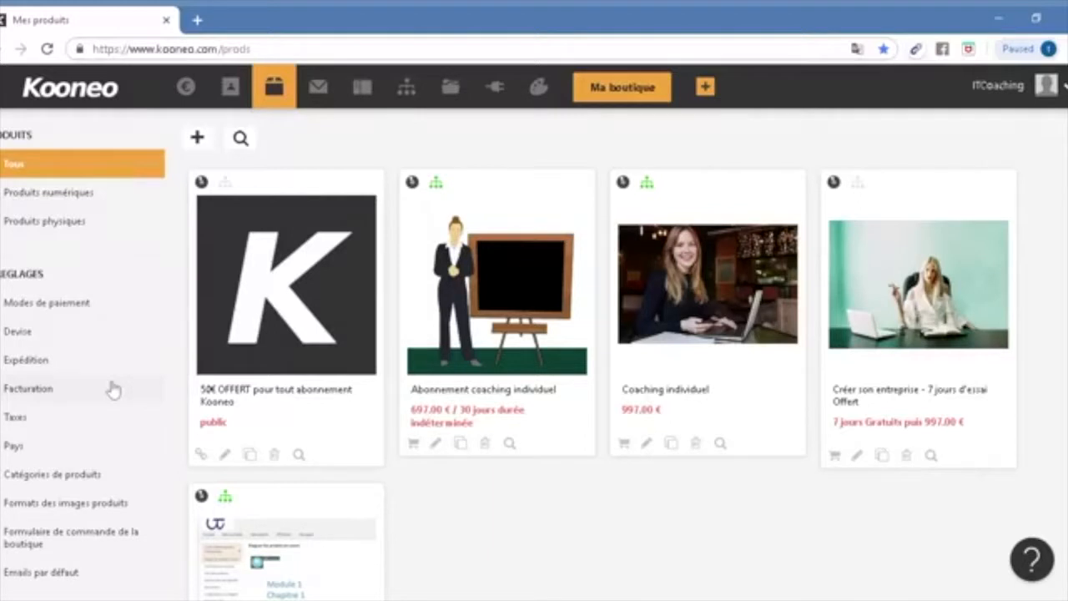
# - Start a new product from the product list and set its type to Numérique
pyautogui.scroll(-4, 111, 388)
pyautogui.scroll(4, 110, 384)
pyautogui.click(194, 146)
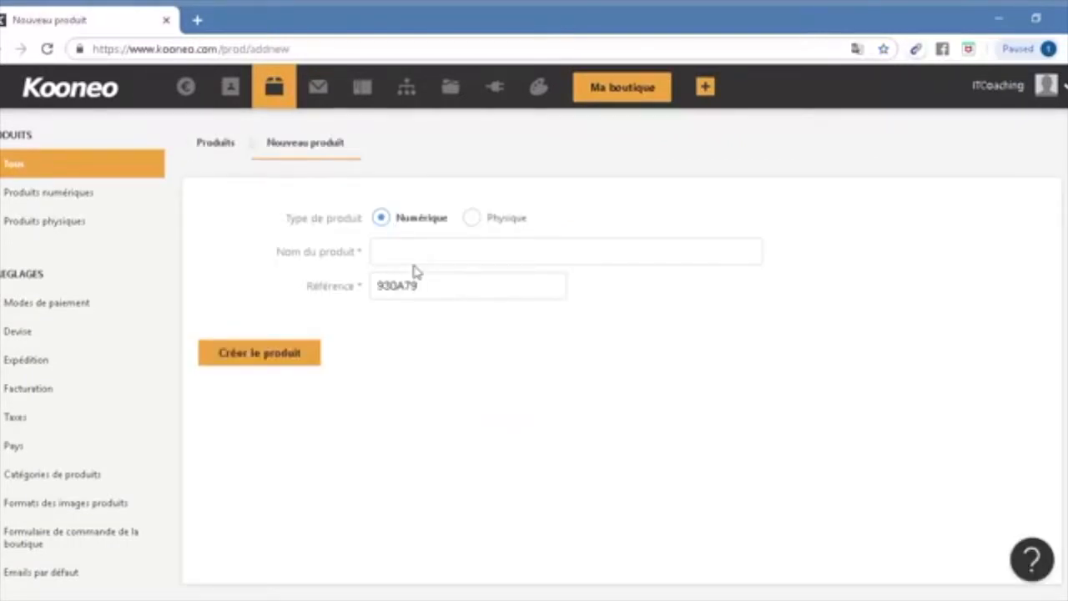
pyautogui.click(472, 217)
pyautogui.click(381, 217)
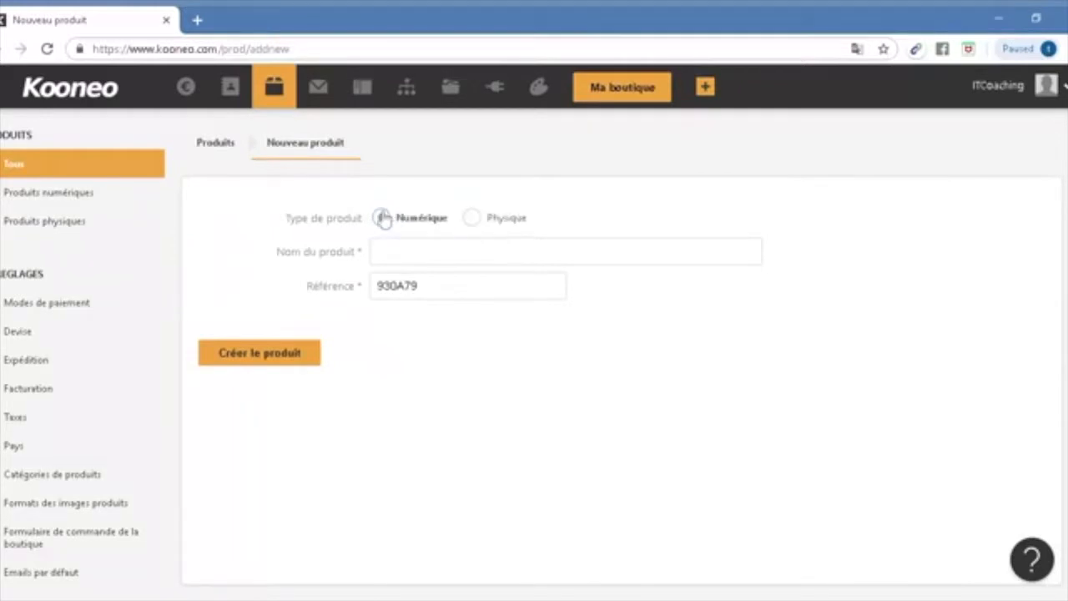
pyautogui.click(472, 218)
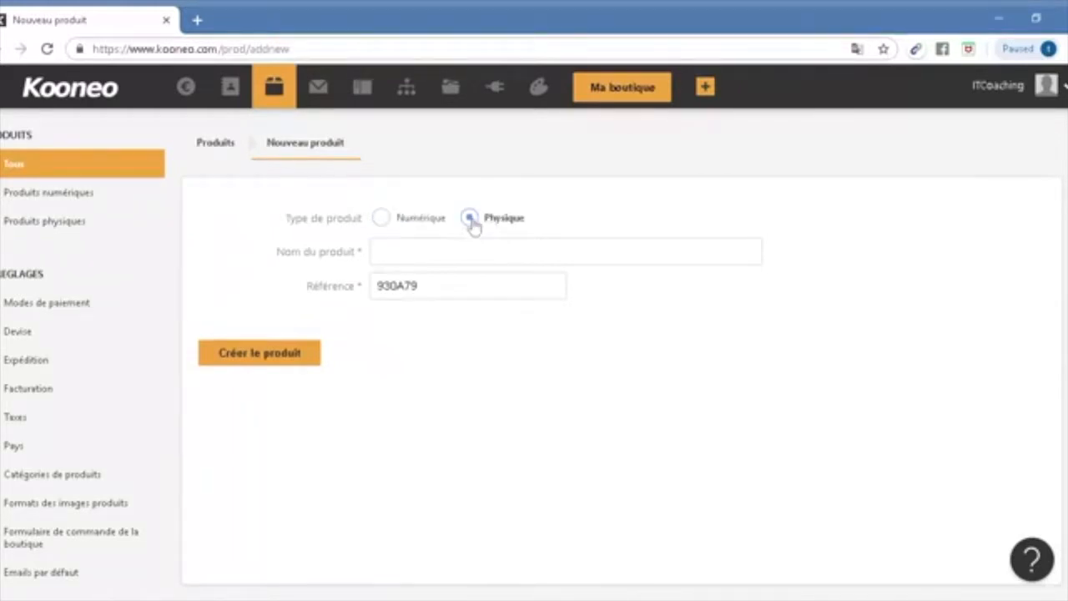
pyautogui.click(383, 219)
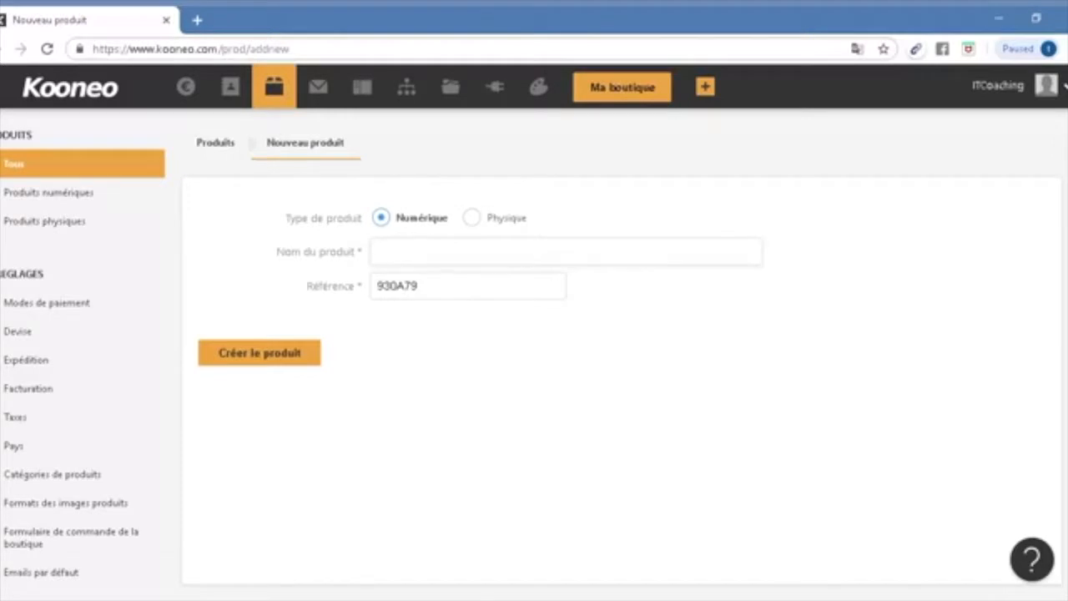
# - Name the product "Formation Kooneo", set its reference to KooneoForm2019 and create it
pyautogui.write('Formation Koonero')
pyautogui.press('BackSpace')
pyautogui.press('BackSpace')
pyautogui.write('o')
pyautogui.press('Tab')
pyautogui.write('KooneoForm2019')
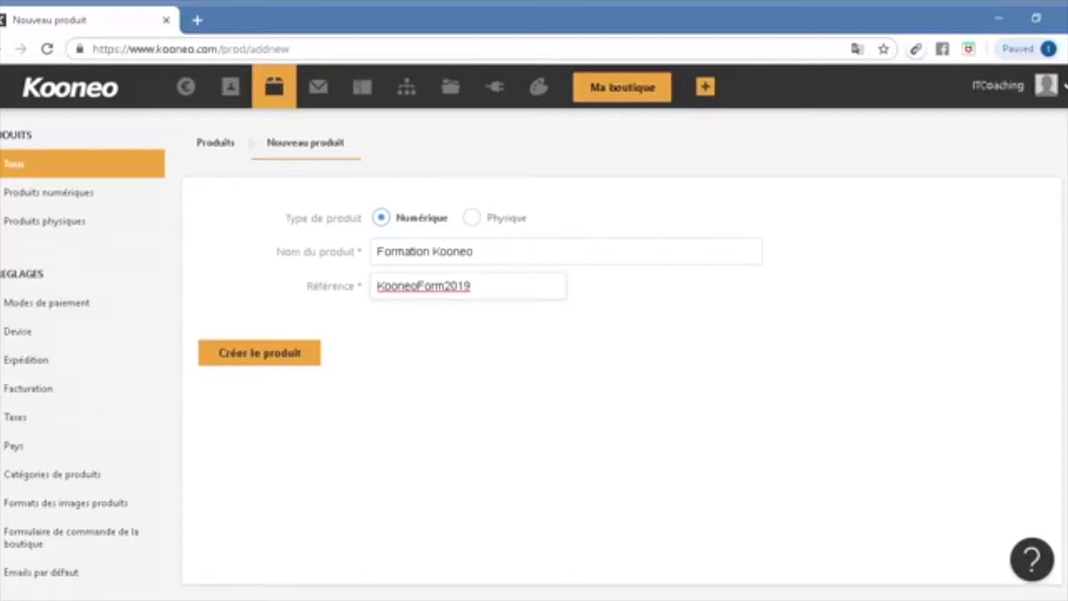
pyautogui.click(274, 367)
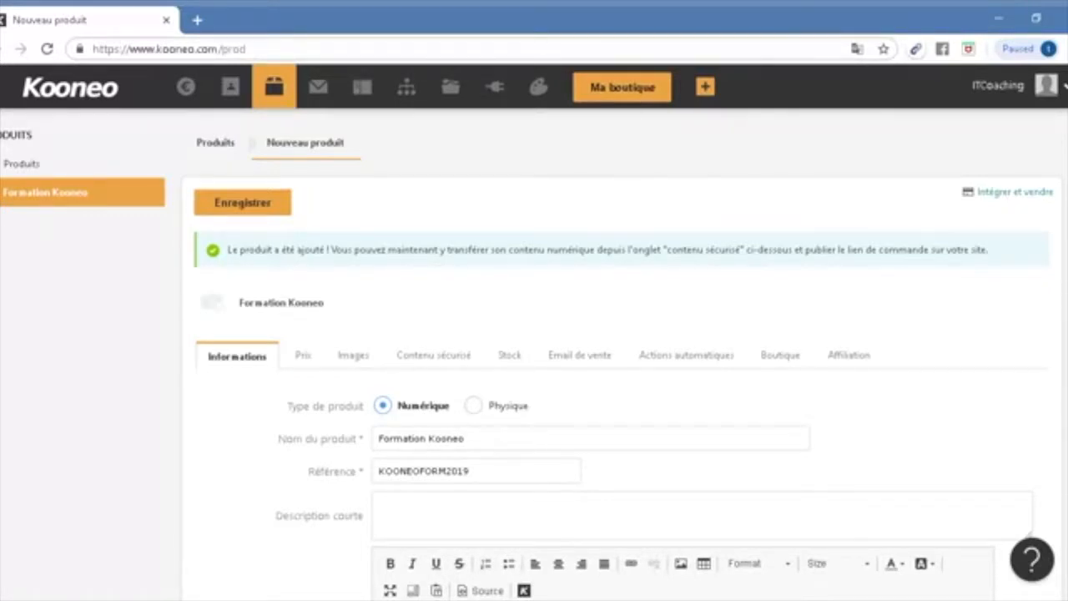
# - In the detailed description, separate the three topic lines from the introduction with a blank line and delete their manually entered numbers
pyautogui.scroll(-4, 617, 376)
pyautogui.scroll(3, 617, 375)
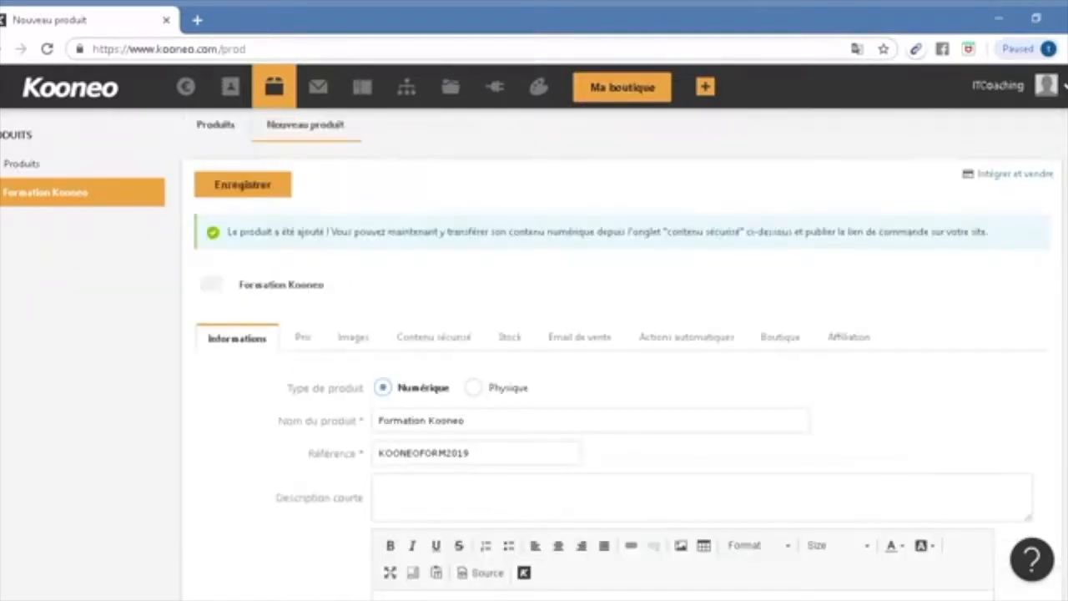
pyautogui.scroll(-2, 617, 375)
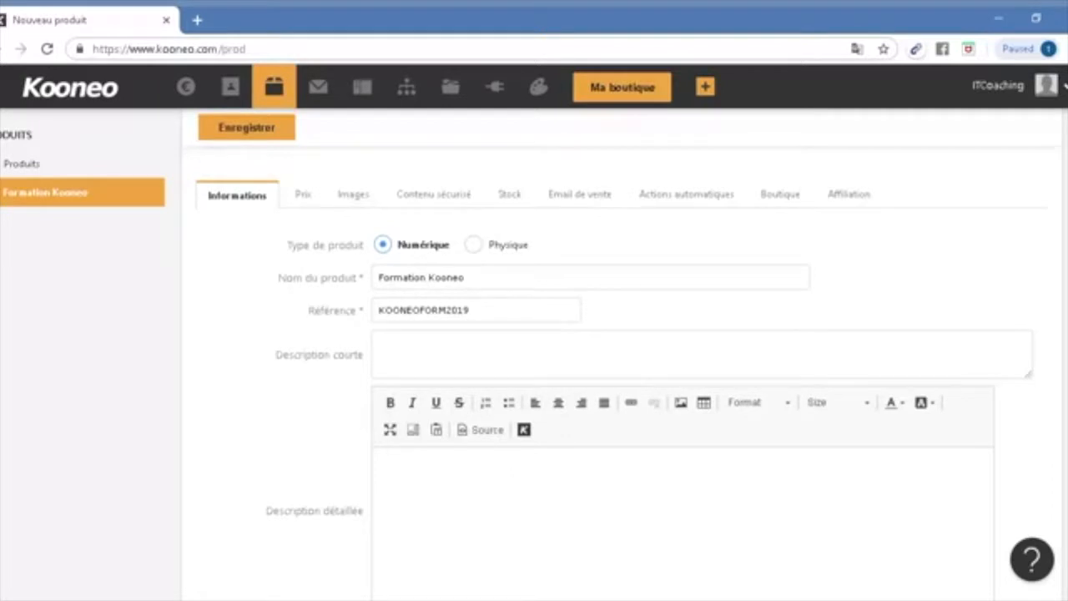
pyautogui.scroll(1, 622, 360)
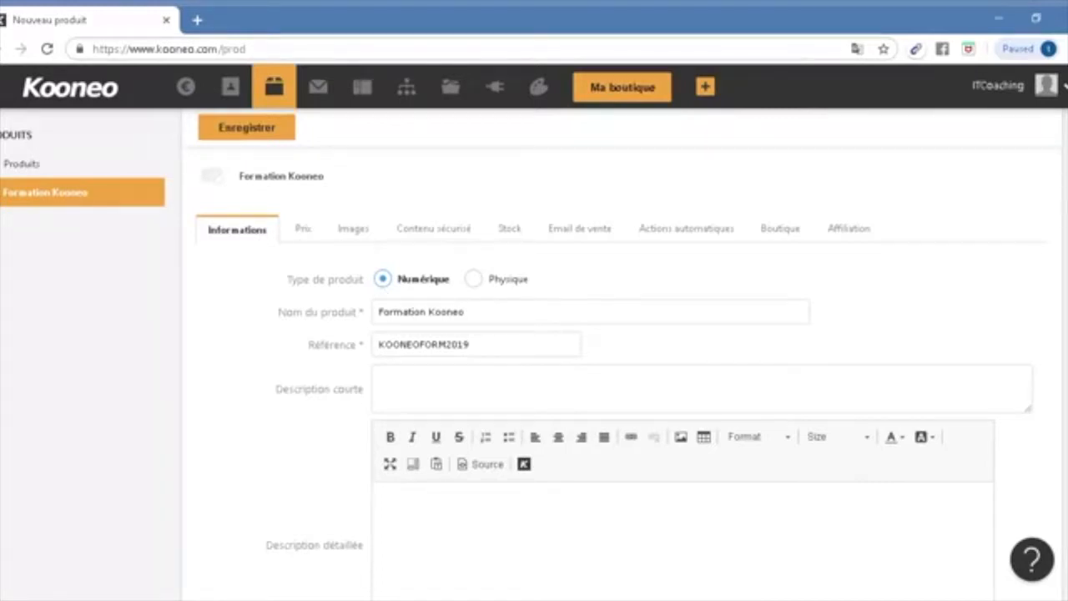
pyautogui.scroll(-3, 650, 352)
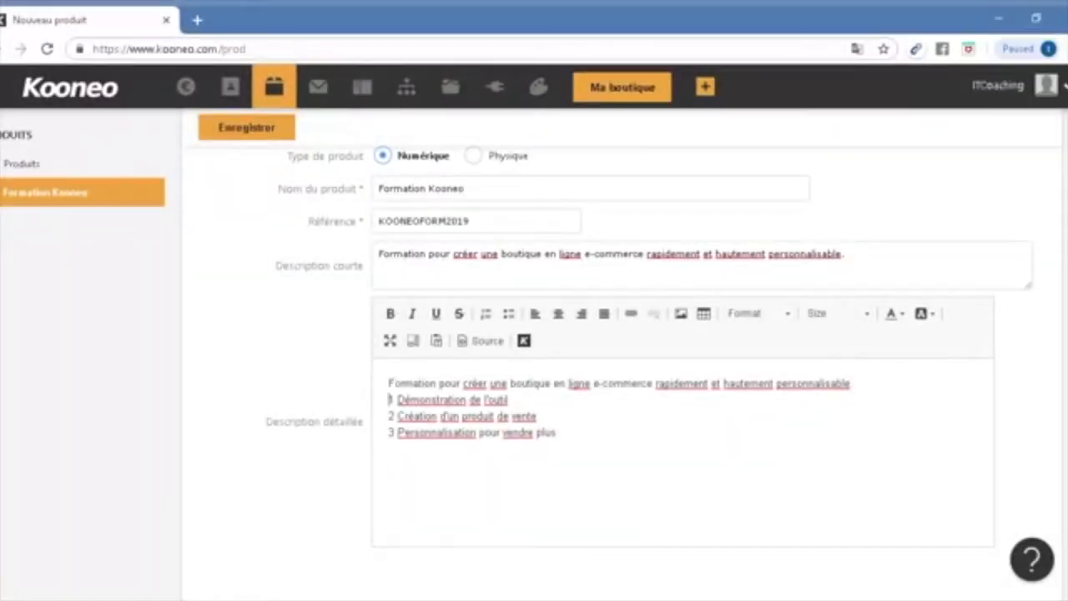
pyautogui.press('Delete')
pyautogui.press('Delete')
pyautogui.press('Return')
pyautogui.press('Down')
pyautogui.press('Delete')
pyautogui.press('Delete')
pyautogui.press('Down')
pyautogui.press('Delete')
pyautogui.press('Delete')
# - Try bold, italic, underline and strikethrough on the three topic lines in the detailed description
pyautogui.moveTo(388, 416); pyautogui.dragTo(548, 449)
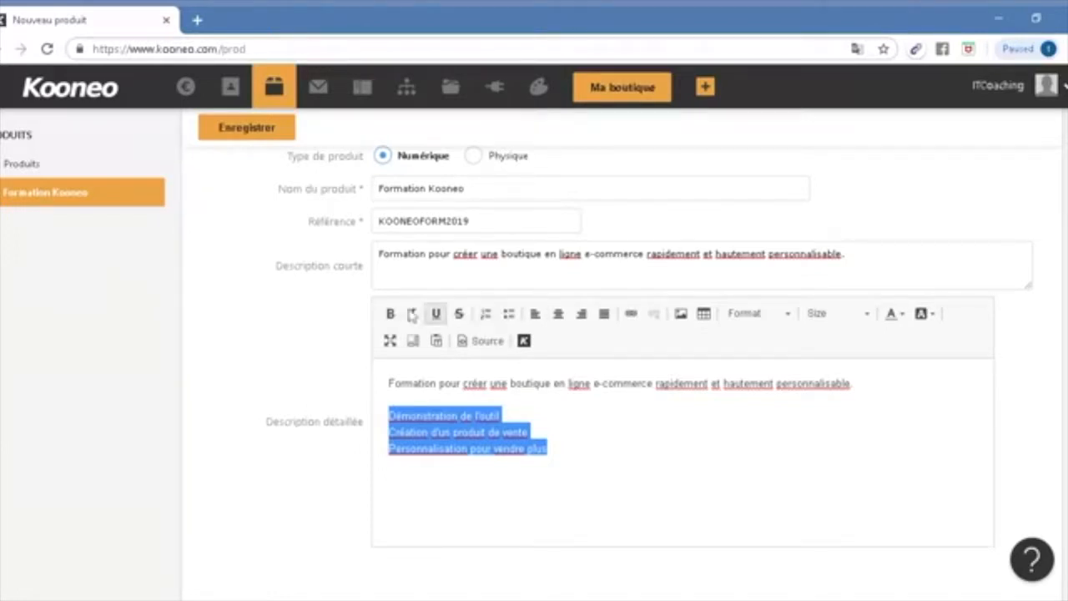
pyautogui.click(390, 314)
pyautogui.click(412, 316)
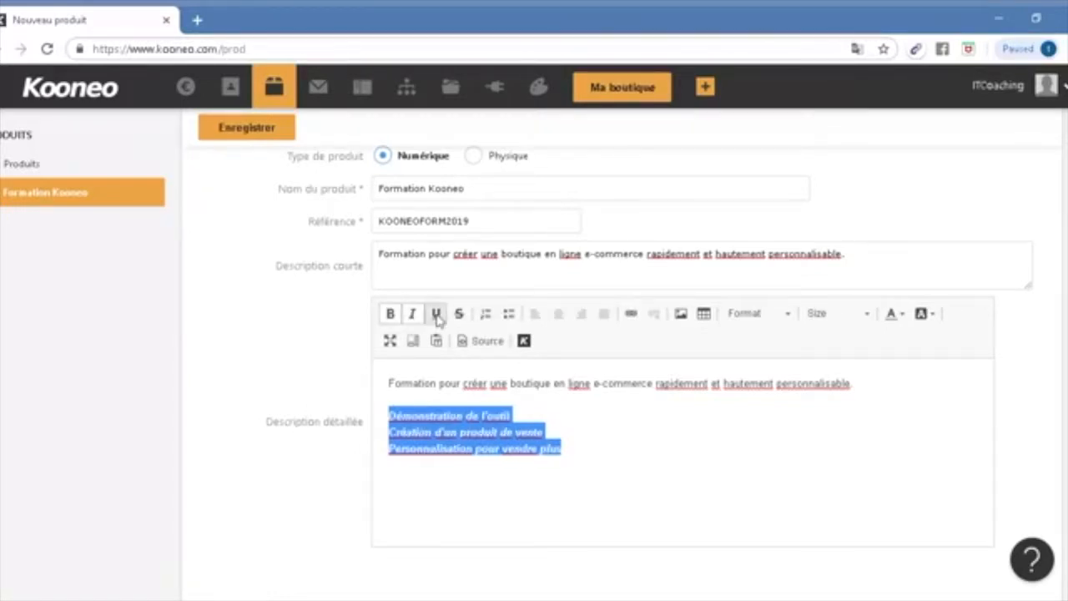
pyautogui.click(436, 317)
pyautogui.click(459, 315)
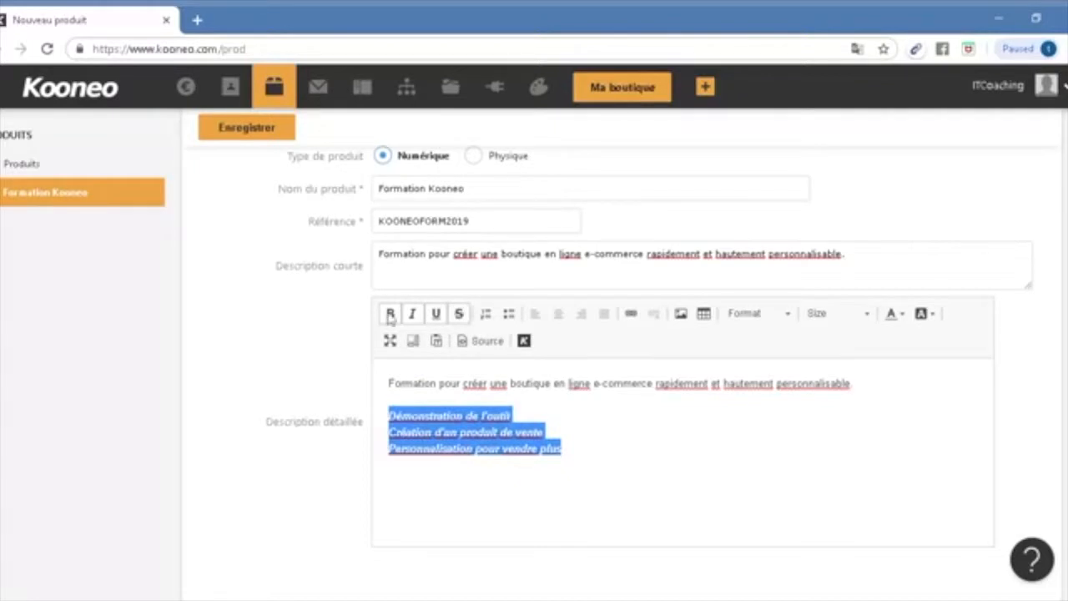
# - Clear the text styling from the three topic lines and turn them into a numbered list
pyautogui.click(389, 313)
pyautogui.click(413, 315)
pyautogui.click(483, 315)
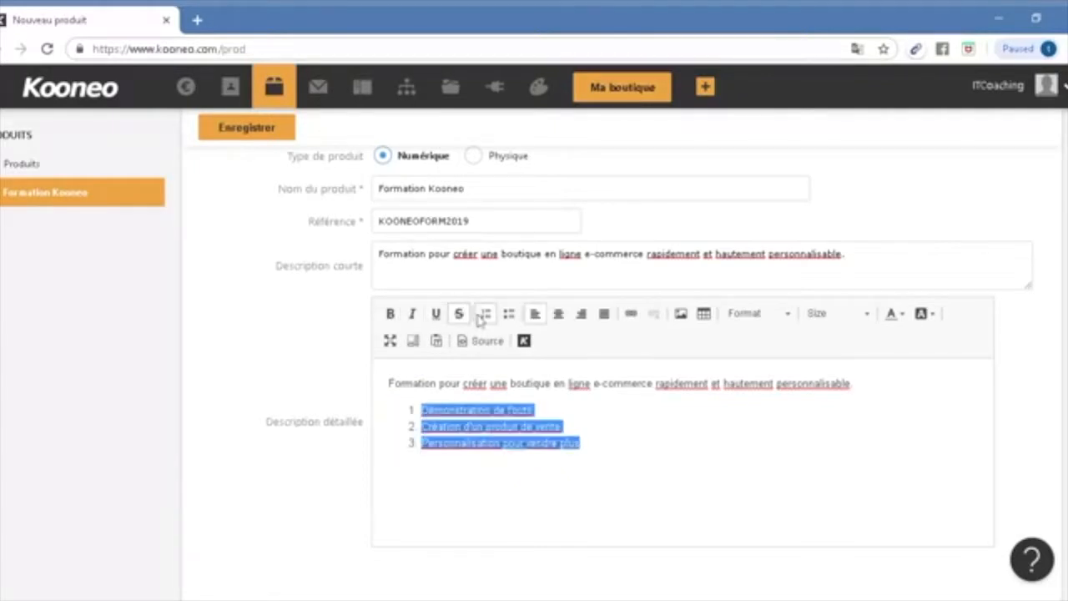
pyautogui.click(459, 322)
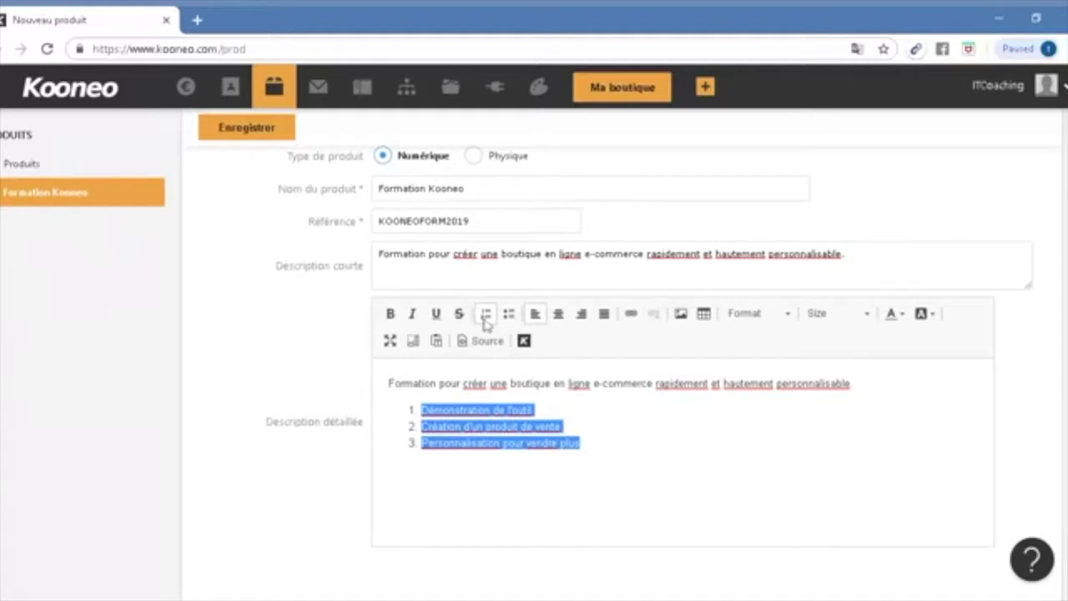
# - Try a bulleted list plus centred and right alignment on the three topics, restoring the left-aligned numbered list
pyautogui.click(508, 316)
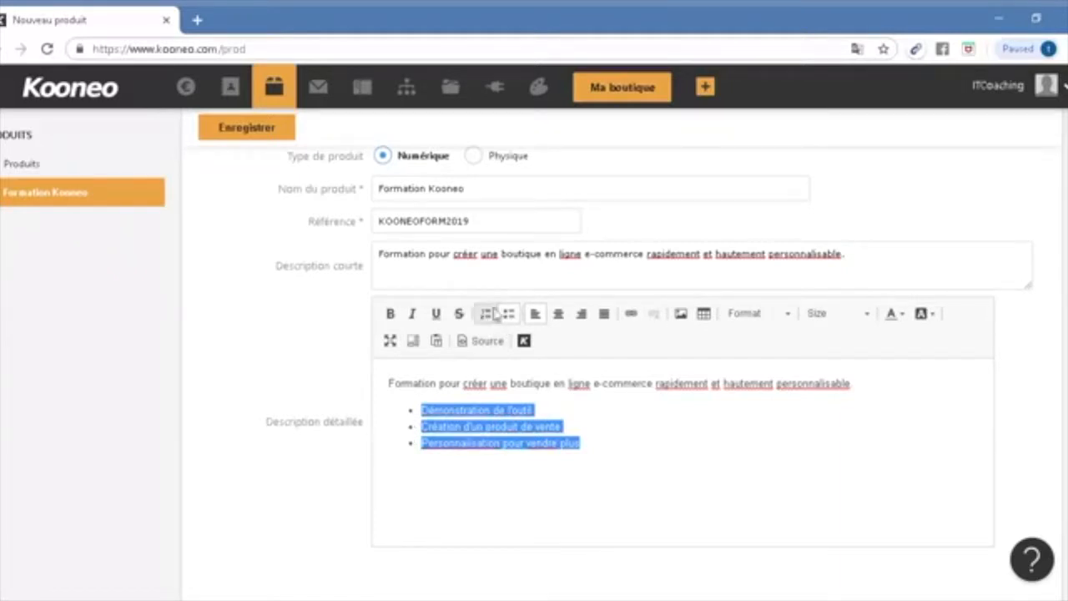
pyautogui.click(487, 314)
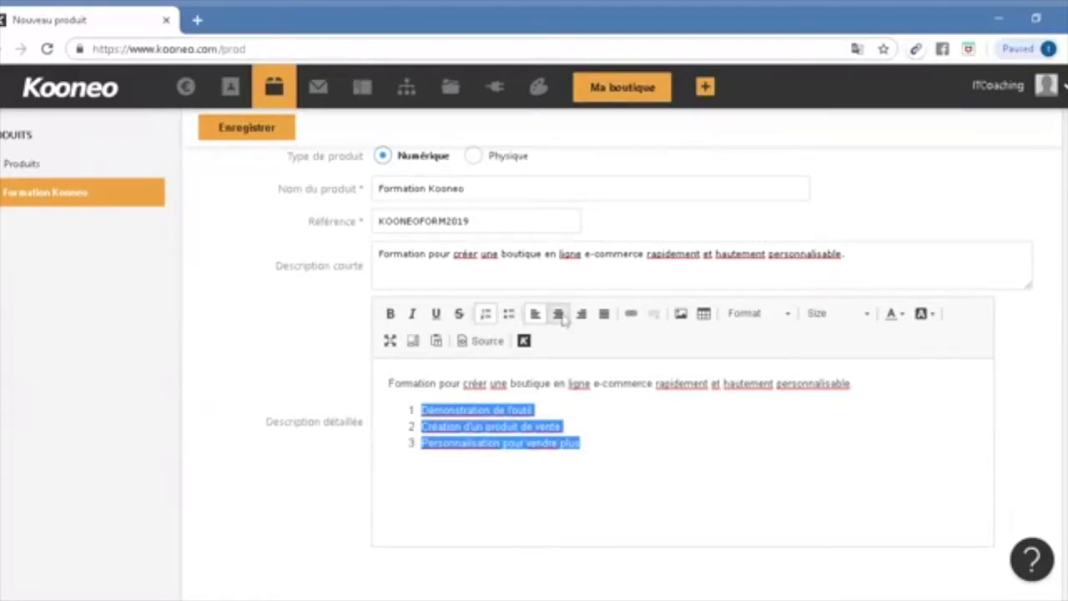
pyautogui.click(560, 318)
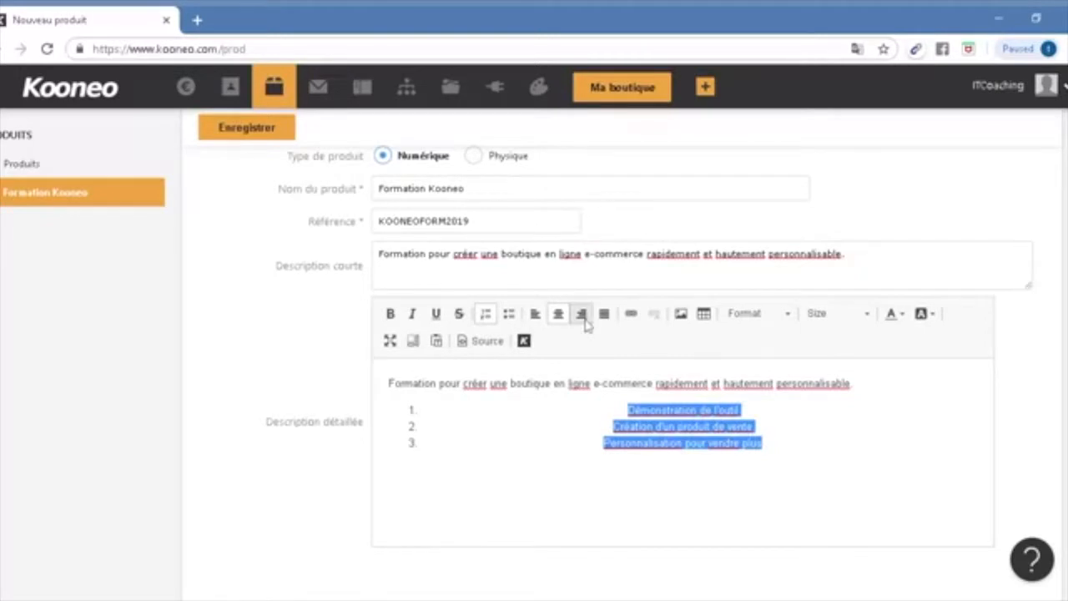
pyautogui.click(582, 314)
pyautogui.click(560, 317)
pyautogui.click(537, 315)
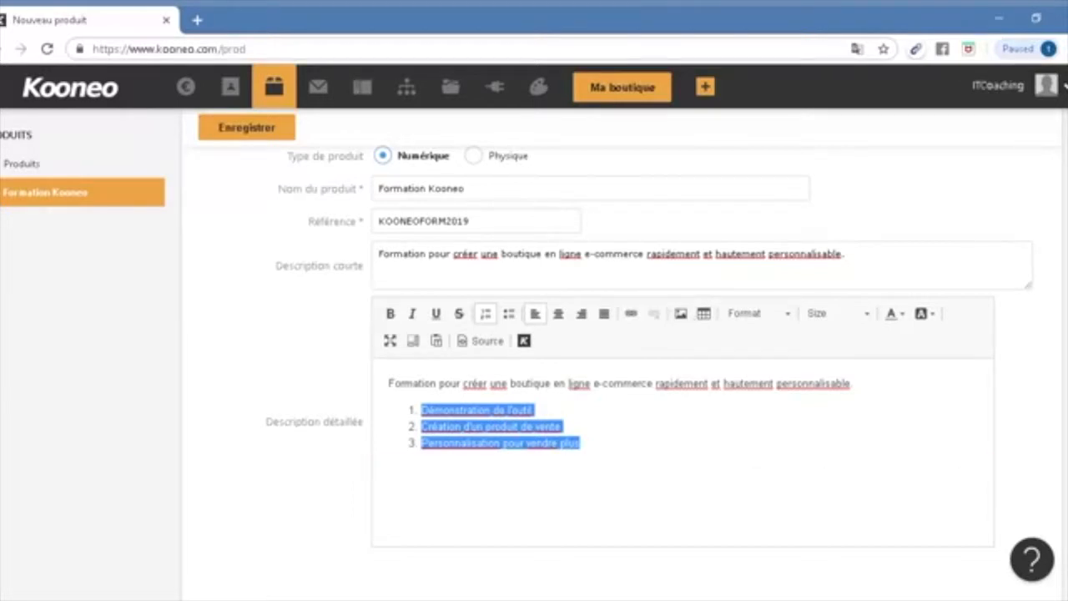
# - On a new line below the numbered list, examine the image insertion settings and paragraph format choices without inserting an image
pyautogui.click(581, 443)
pyautogui.press('Return')
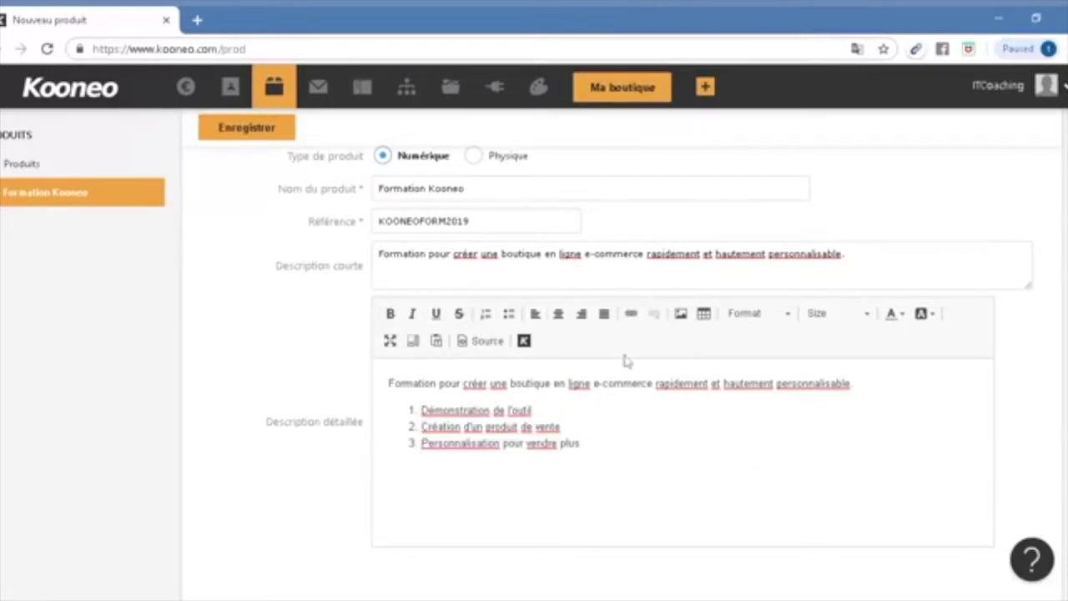
pyautogui.click(681, 314)
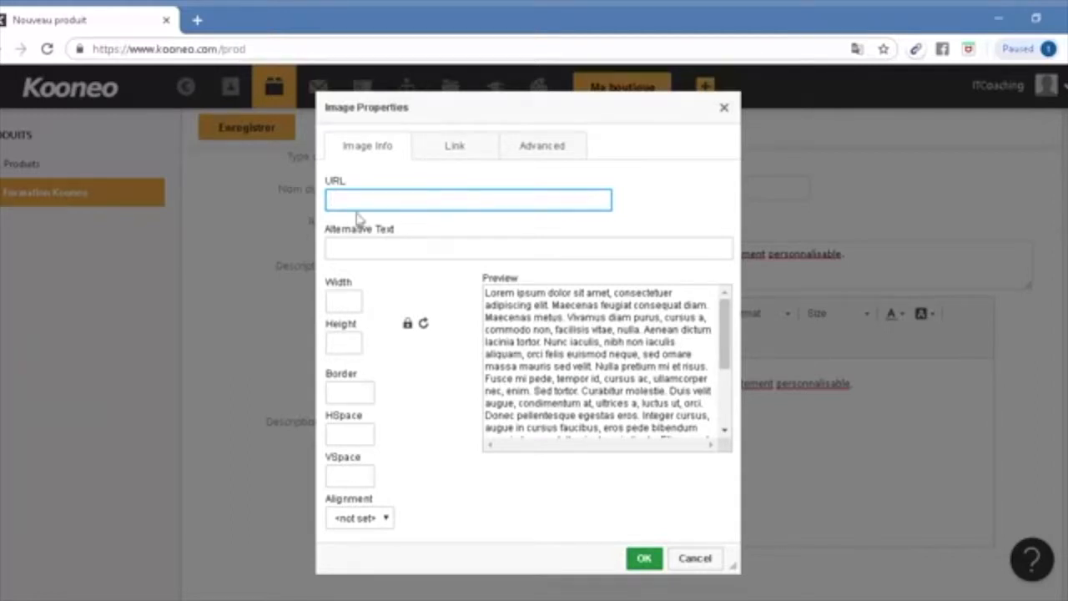
pyautogui.click(475, 148)
pyautogui.click(368, 146)
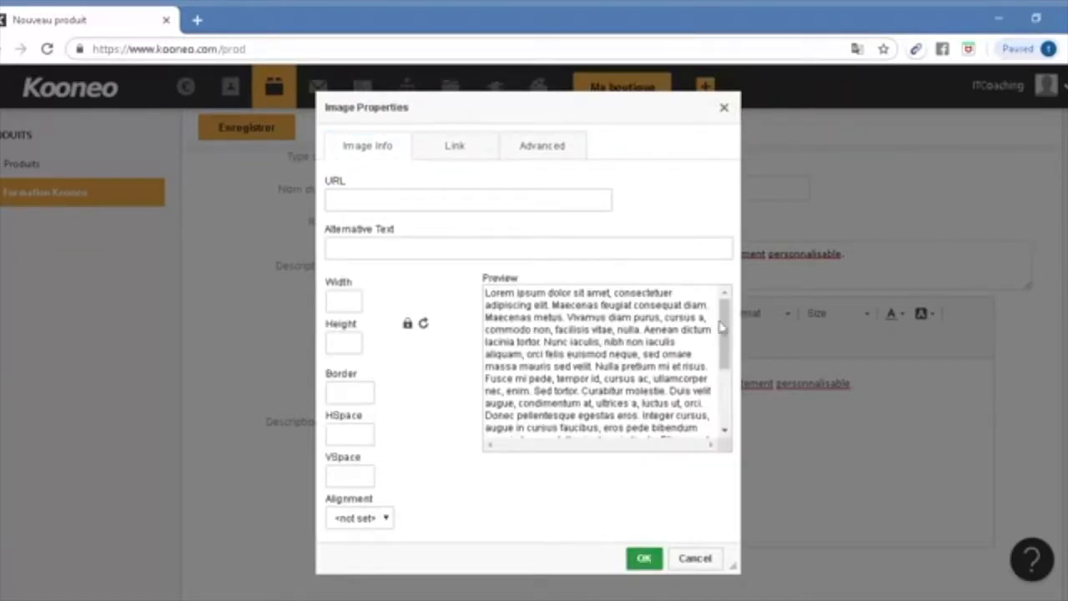
pyautogui.click(724, 107)
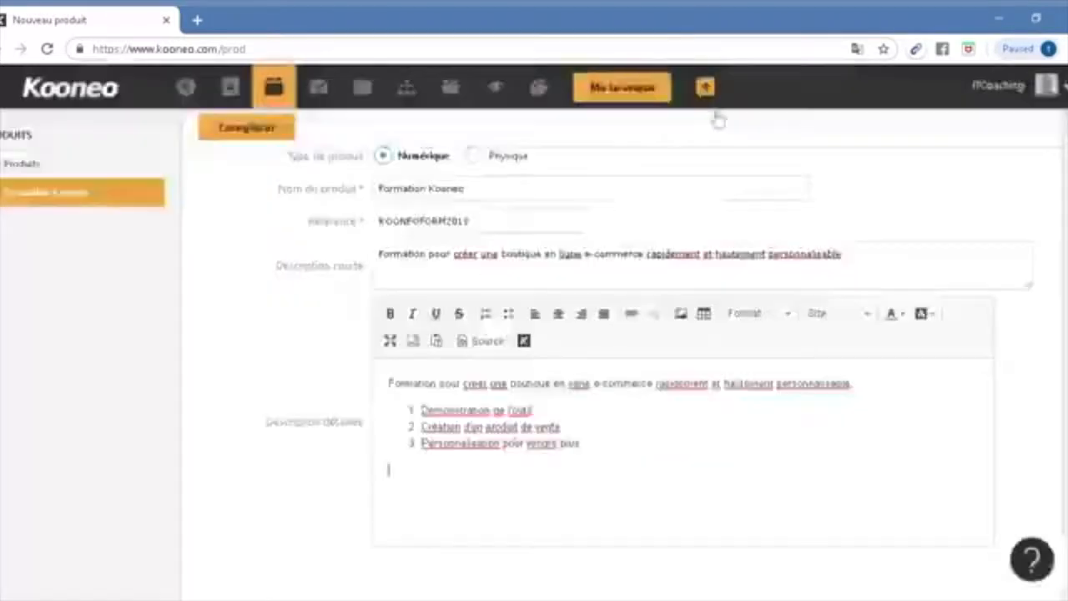
pyautogui.click(773, 324)
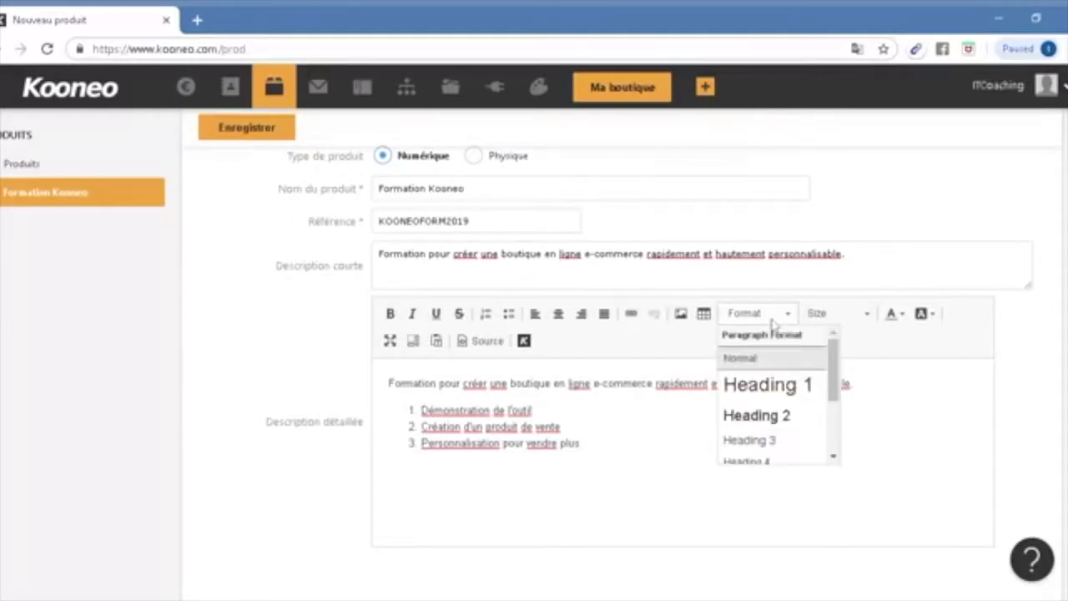
pyautogui.click(770, 415)
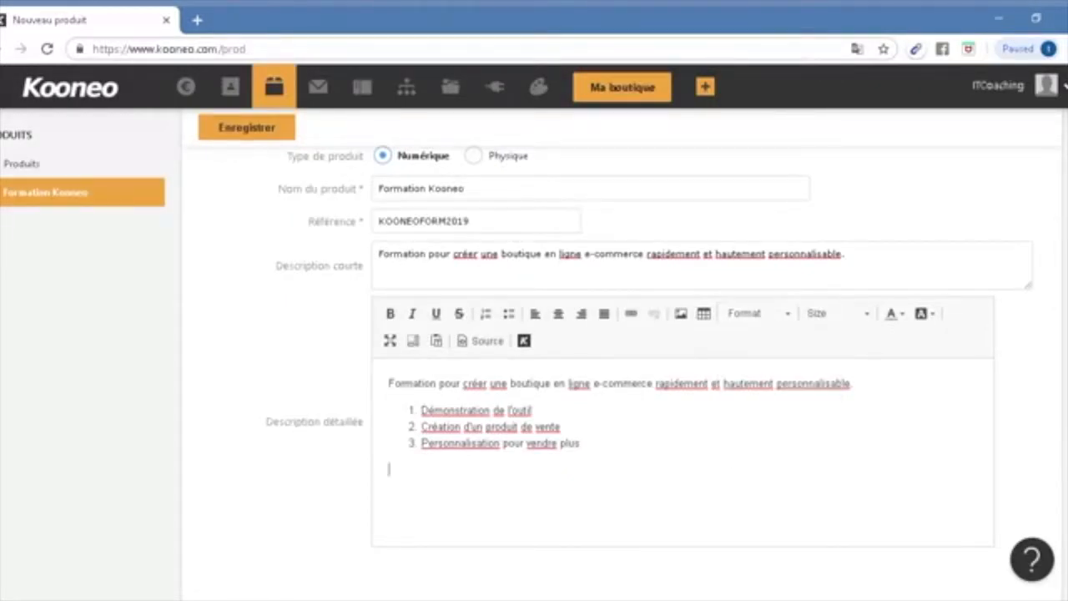
# - Copy the product name onto a new line above the detailed description's introduction and format it as Heading 1
pyautogui.press('Return')
pyautogui.press('Up')
pyautogui.moveTo(465, 188); pyautogui.dragTo(324, 195)
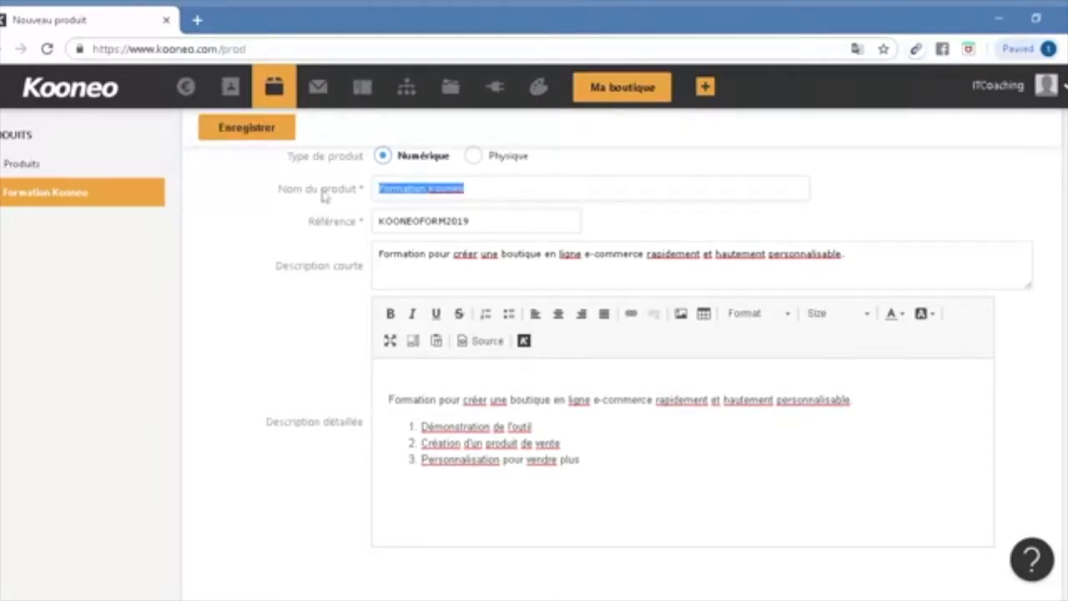
pyautogui.hotkey('ctrl', 'c')
pyautogui.click(434, 383)
pyautogui.hotkey('ctrl', 'v')
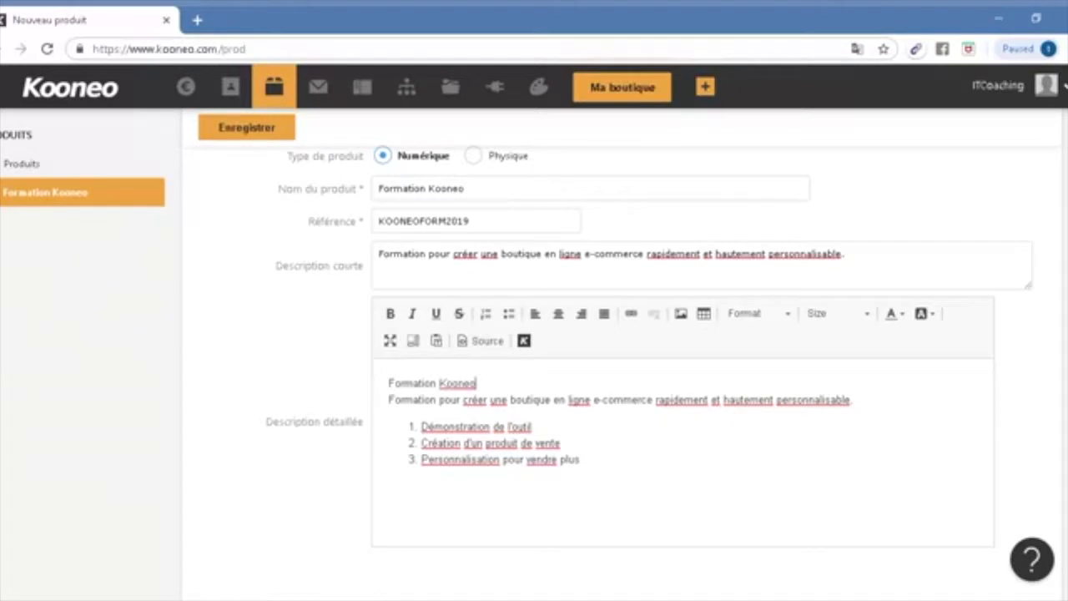
pyautogui.click(769, 316)
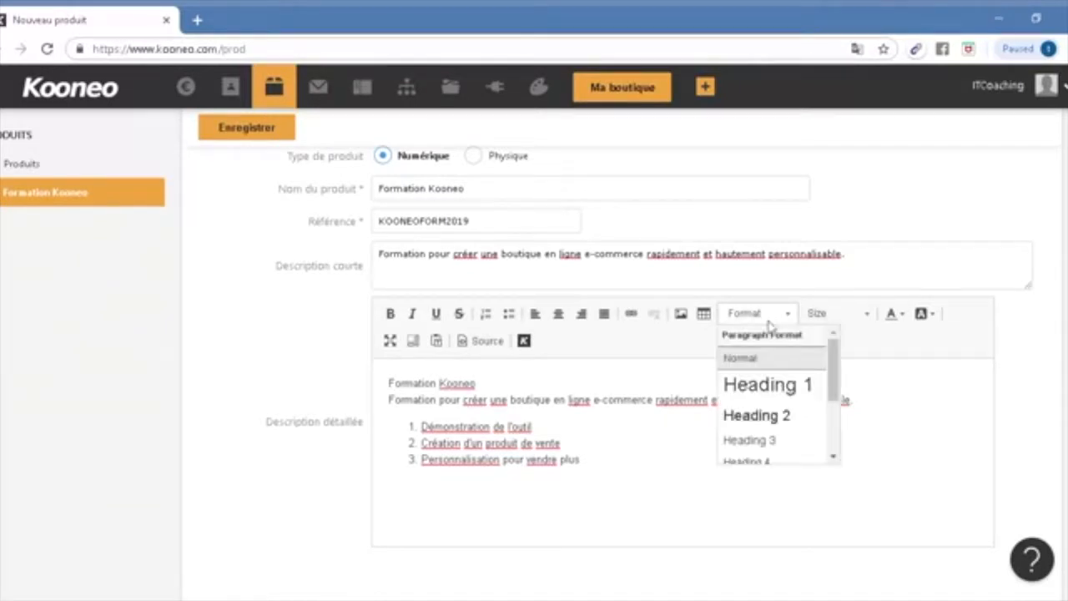
pyautogui.click(780, 386)
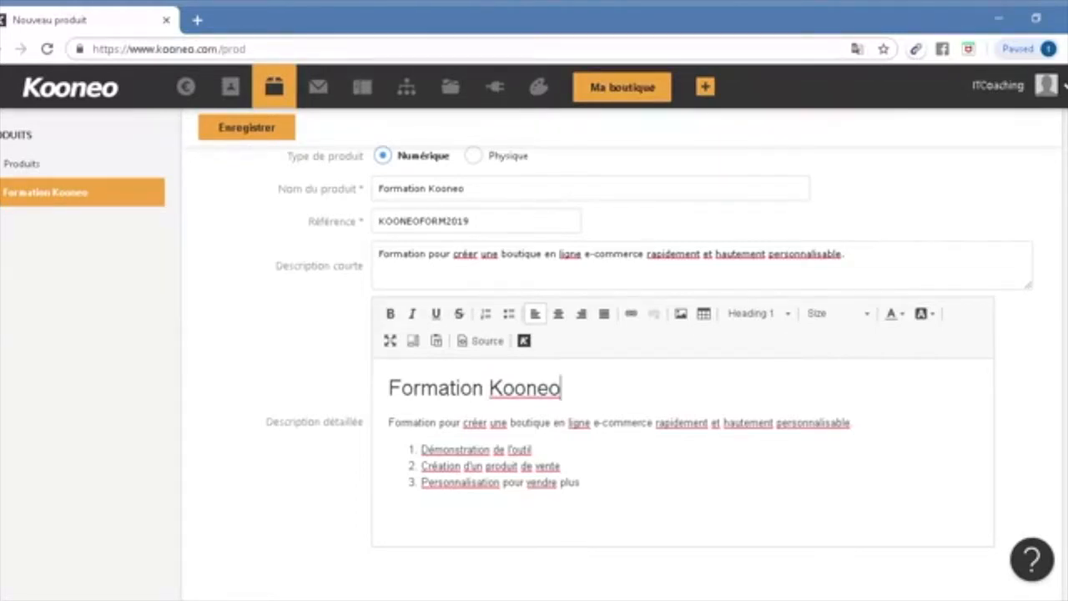
# - Examine the font size, text colour and background colour choices for the heading without applying any
pyautogui.click(828, 316)
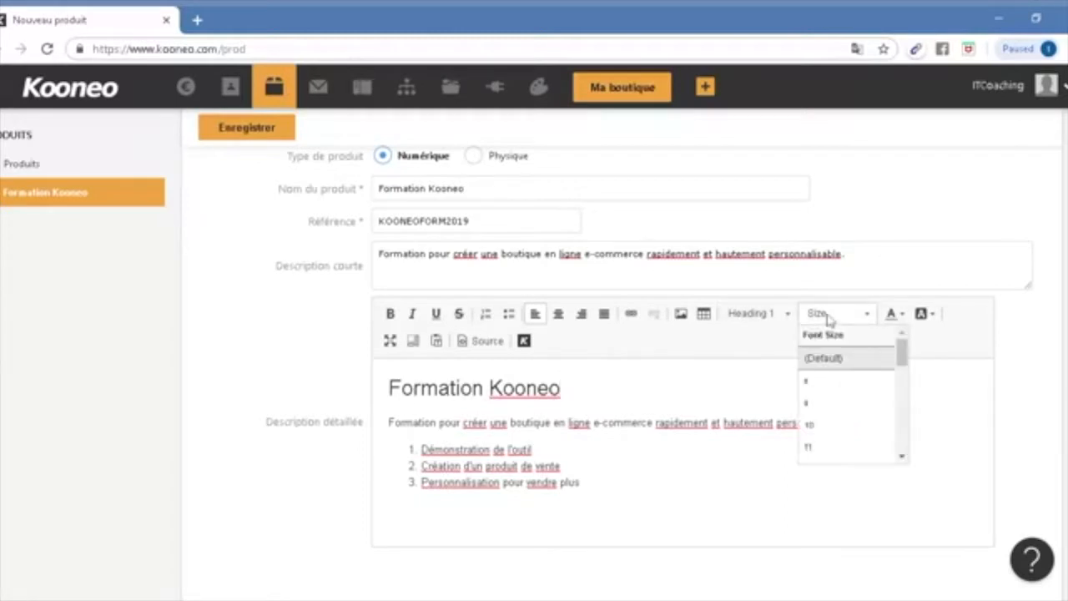
pyautogui.click(893, 315)
pyautogui.click(923, 314)
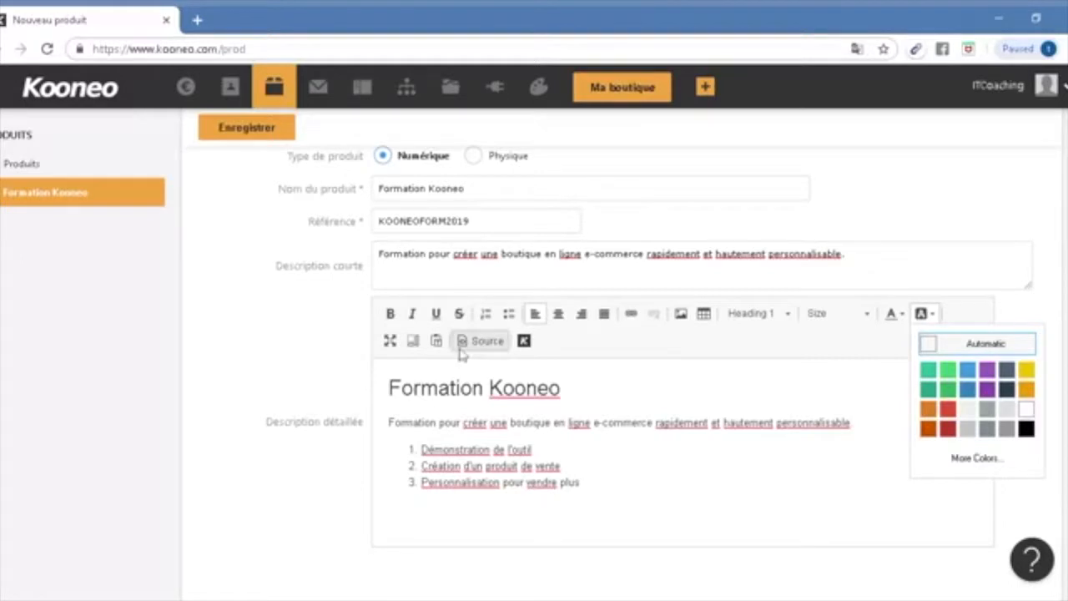
pyautogui.click(563, 388)
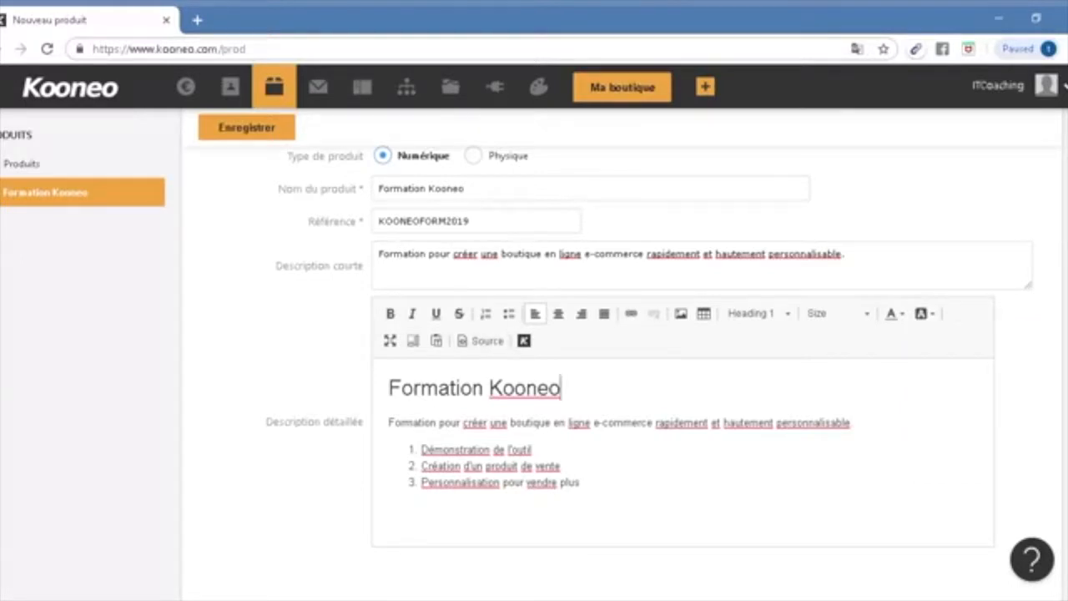
# - Save the Formation Kooneo product with its completed descriptions
pyautogui.scroll(-2, 584, 375)
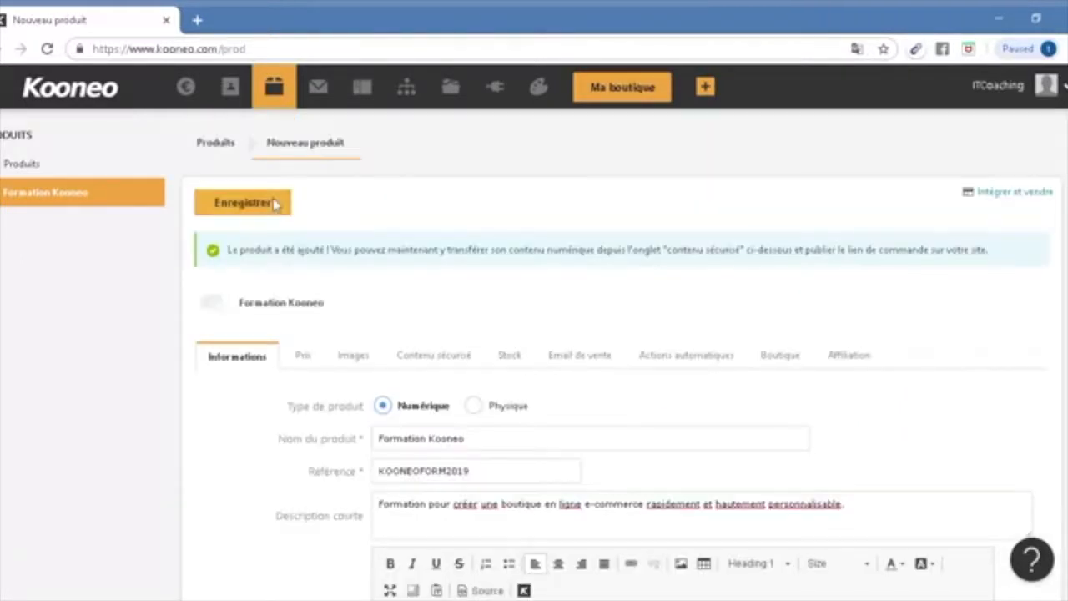
pyautogui.click(254, 205)
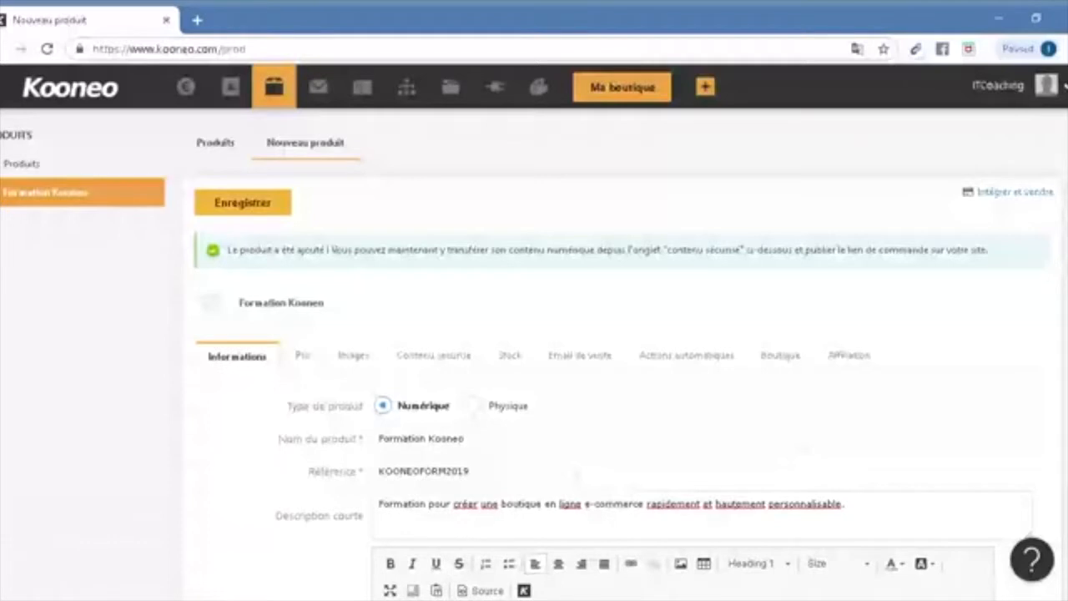
pyautogui.scroll(-1, 534, 351)
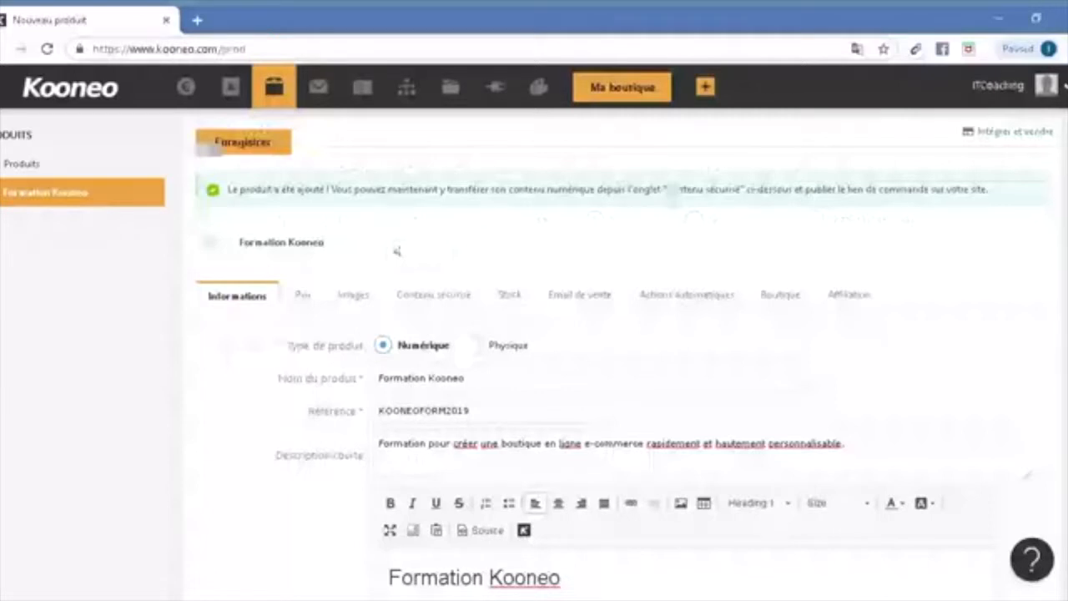
# - Set the product's payment type to Paiement unique (et en plusieurs fois) with a price of 47
pyautogui.write('47')
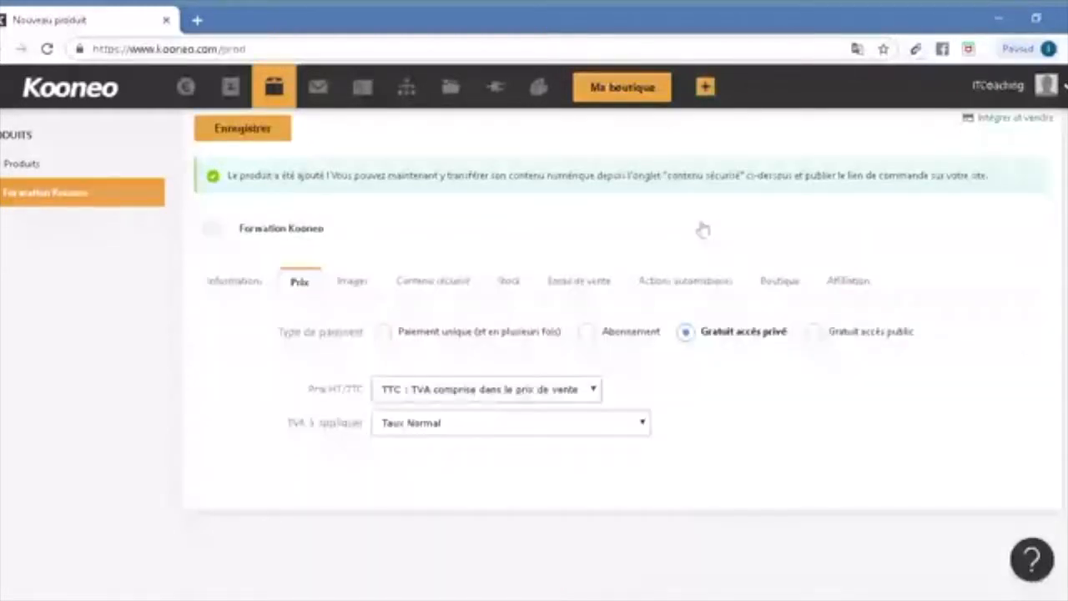
pyautogui.moveTo(386, 175); pyautogui.dragTo(521, 175)
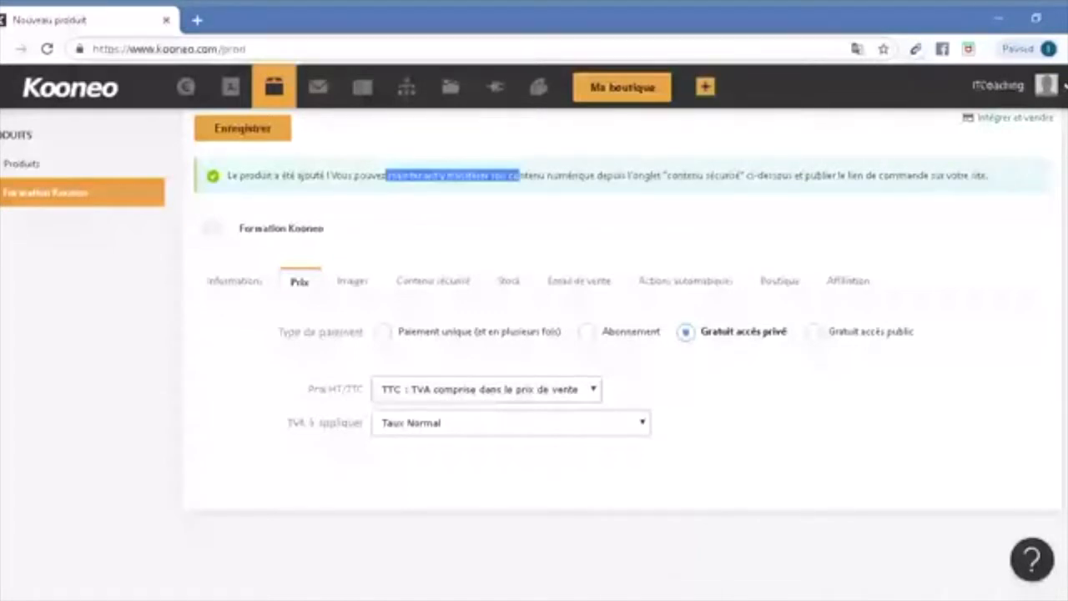
pyautogui.moveTo(520, 175); pyautogui.dragTo(993, 181)
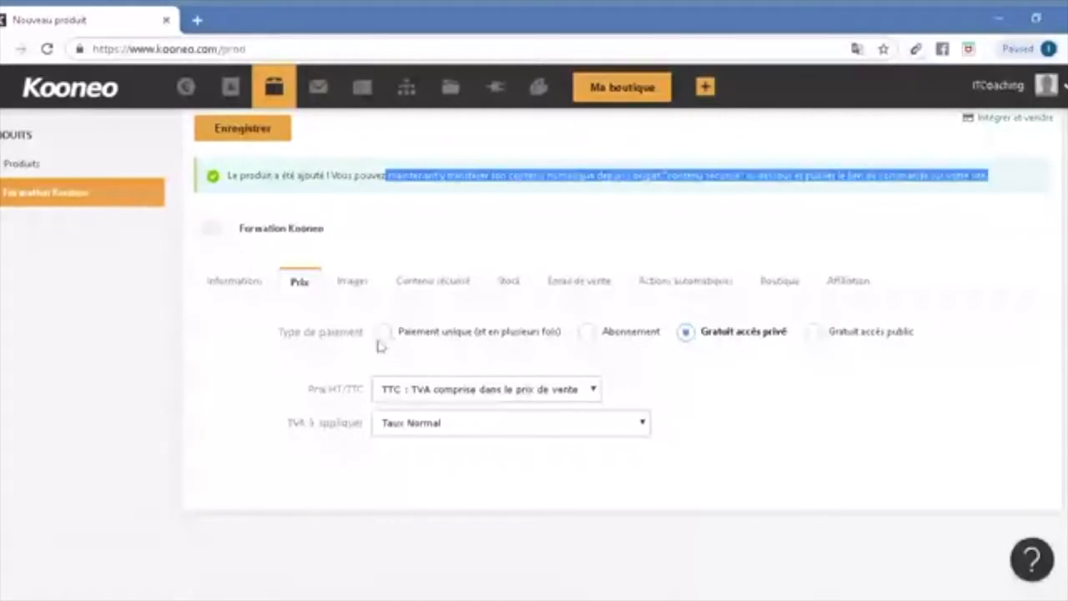
pyautogui.click(382, 332)
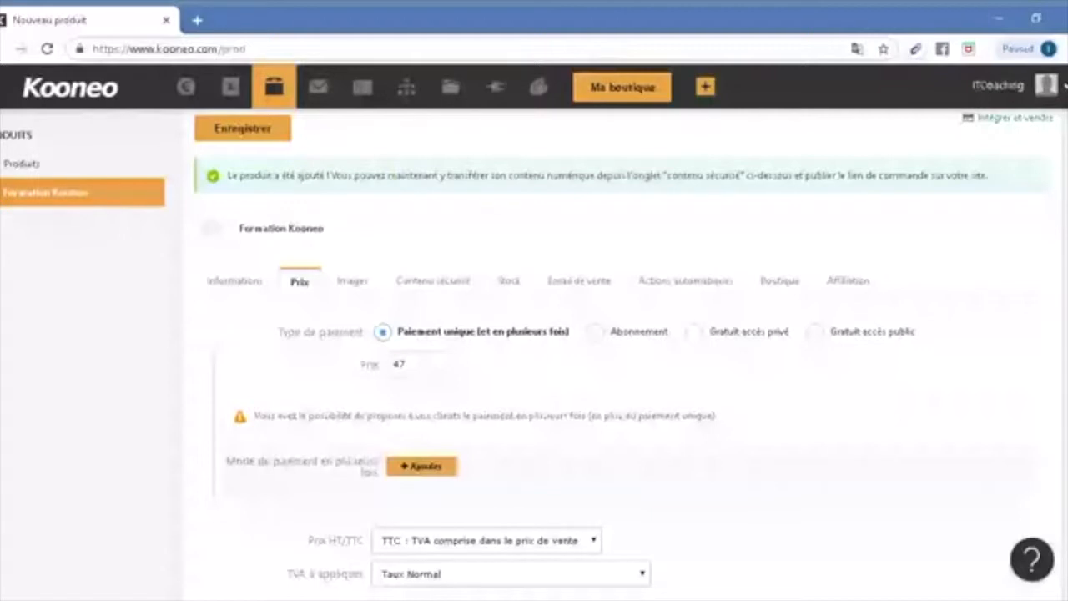
pyautogui.scroll(-2, 617, 376)
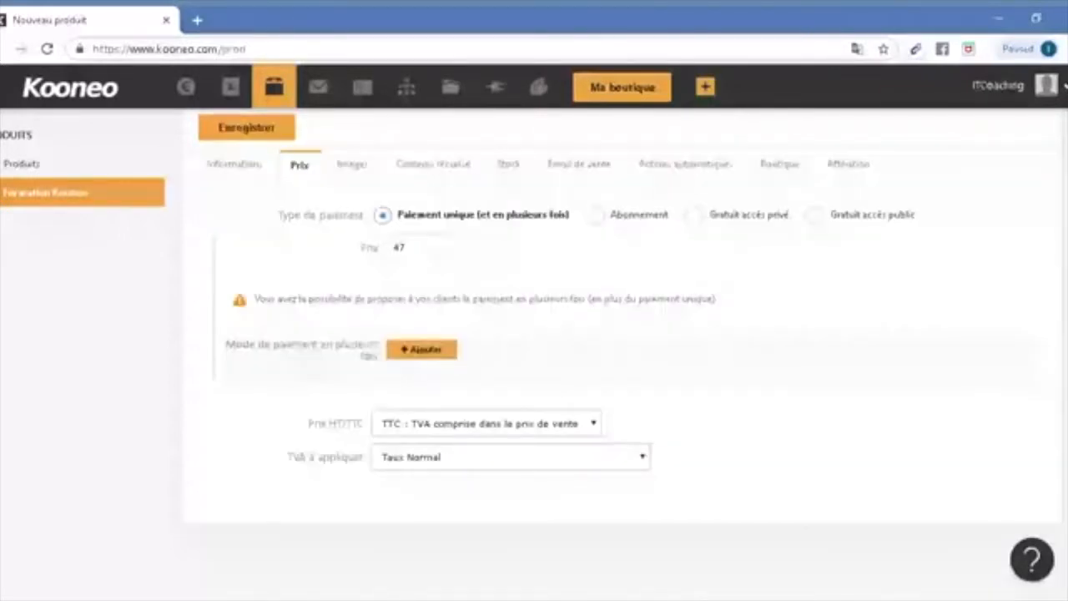
pyautogui.click(409, 248)
pyautogui.hotkey('ctrl', 'a')
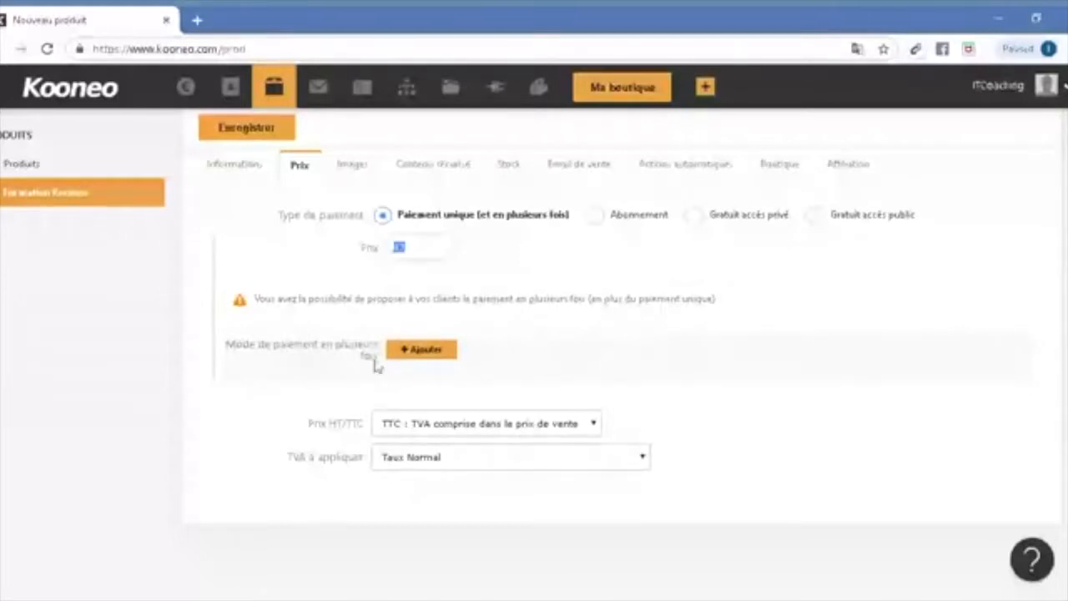
# - Add an instalment payment plan in 2 payments with a total amount of 57
pyautogui.click(418, 351)
pyautogui.moveTo(508, 344); pyautogui.dragTo(471, 346)
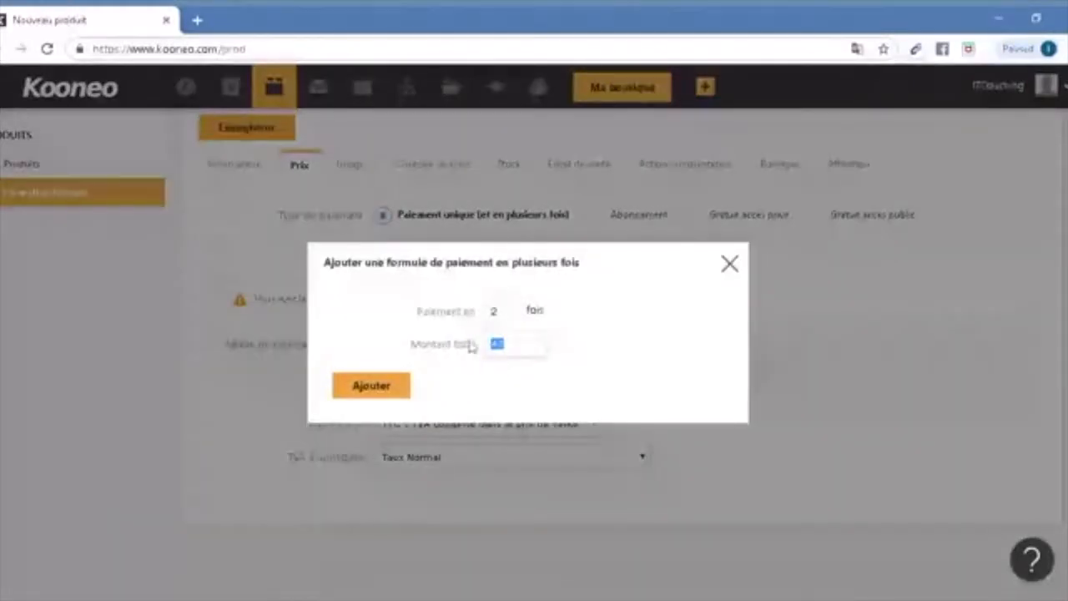
pyautogui.write('57')
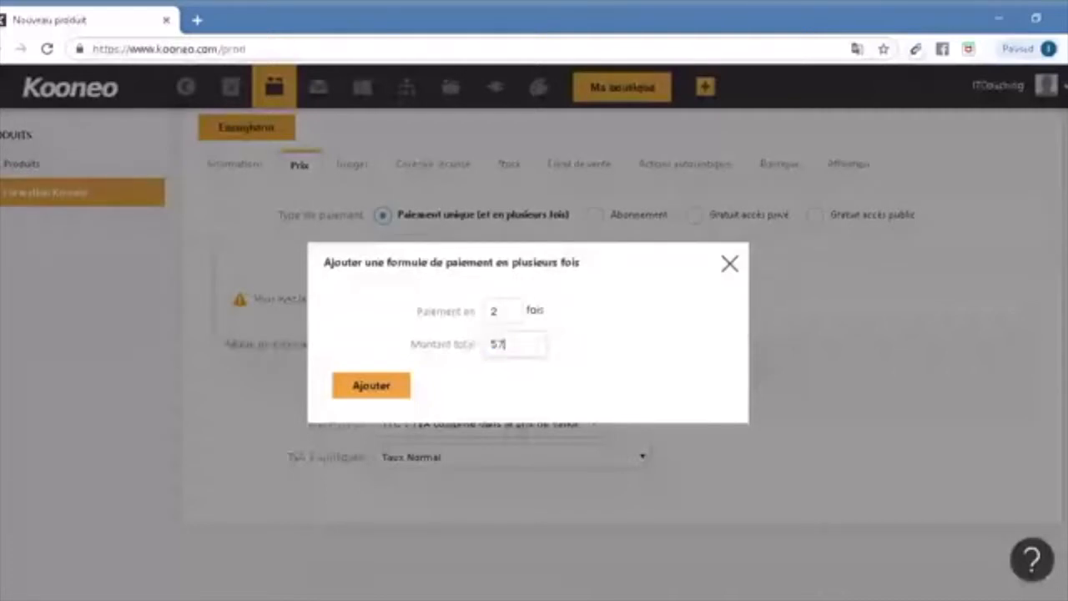
pyautogui.click(364, 397)
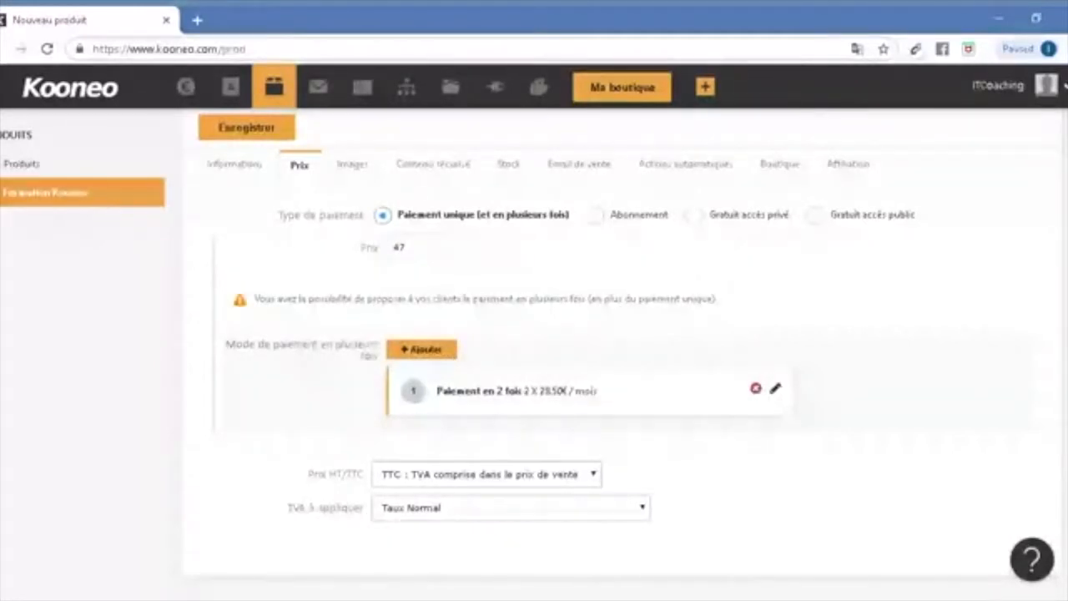
pyautogui.moveTo(537, 391); pyautogui.dragTo(562, 391)
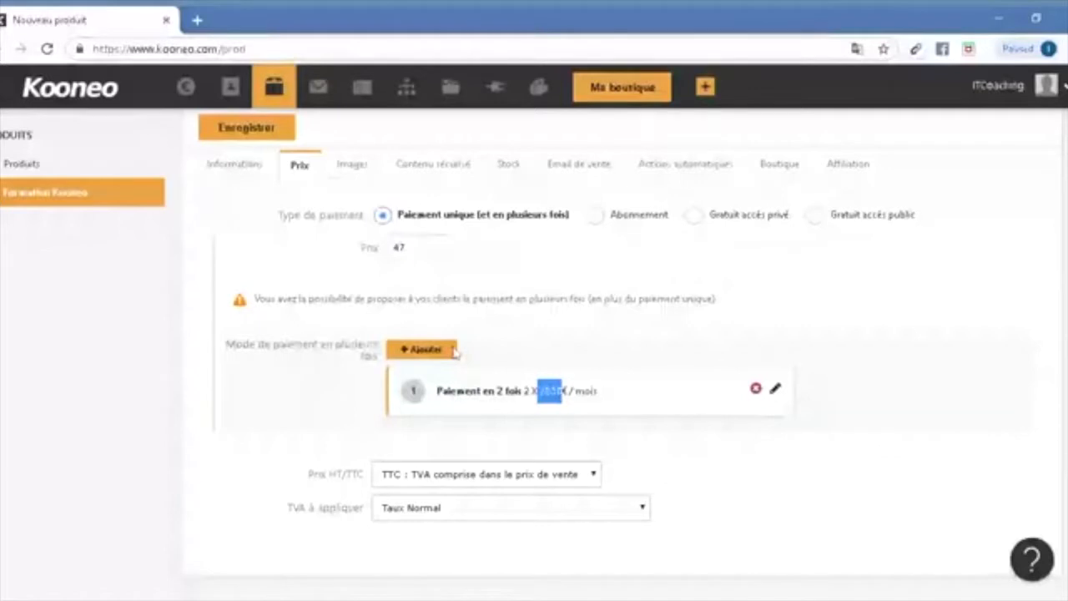
# - Change the two-payment instalment plan to 2 X 30.00€ per month and save the product
pyautogui.click(775, 389)
pyautogui.click(374, 385)
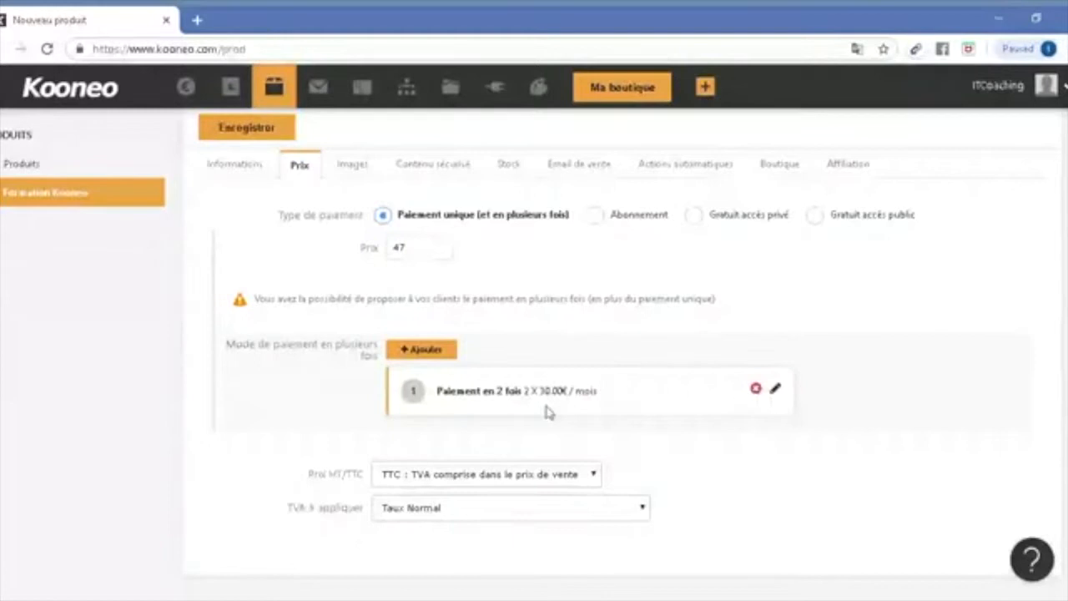
pyautogui.scroll(-1, 549, 412)
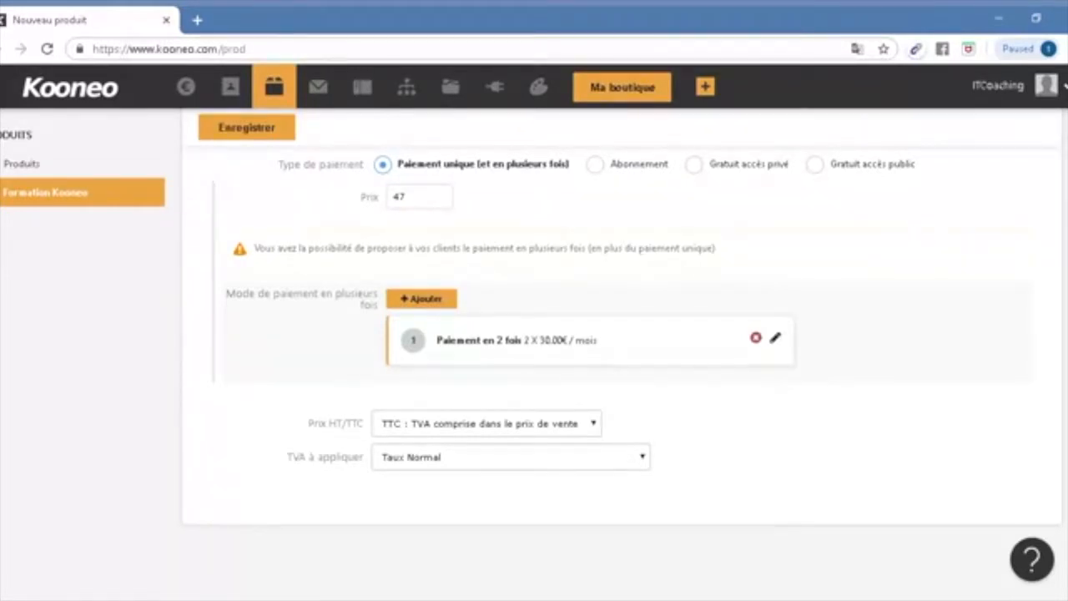
pyautogui.scroll(3, 622, 351)
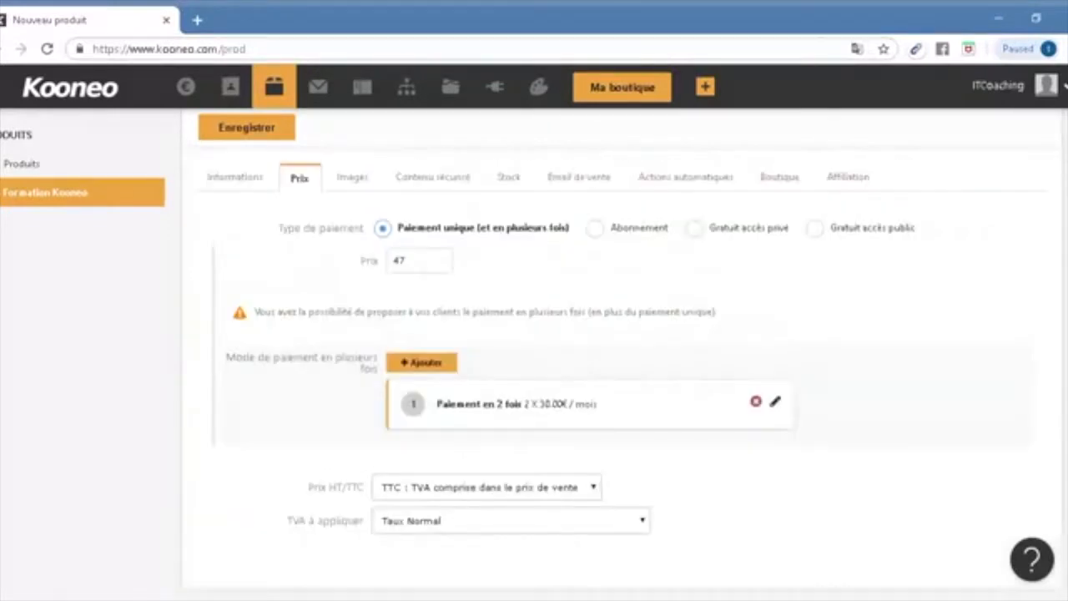
pyautogui.scroll(-3, 621, 351)
pyautogui.scroll(1, 621, 351)
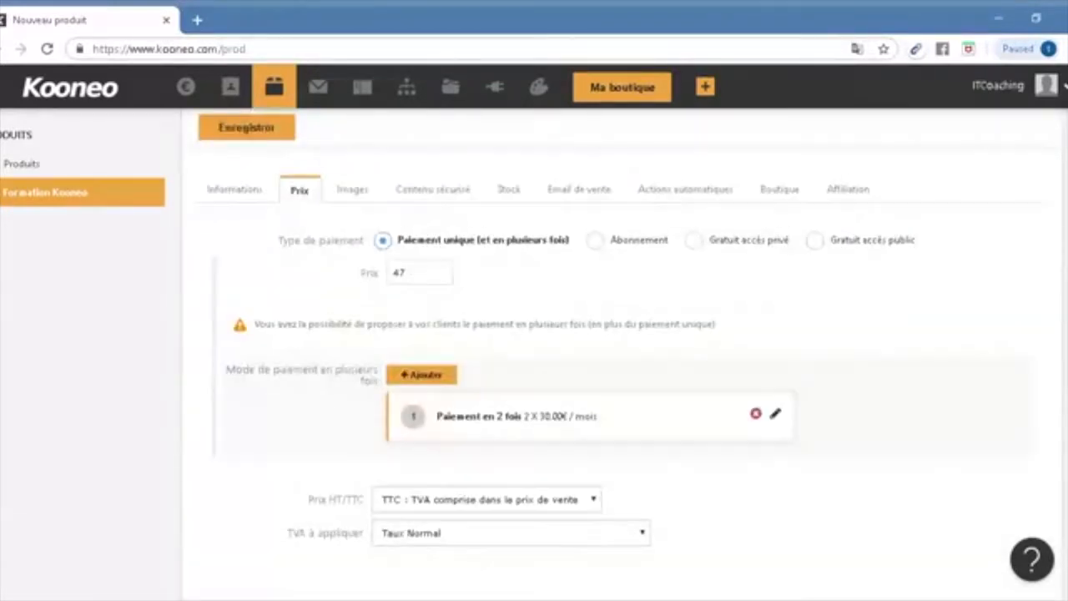
pyautogui.scroll(2, 622, 351)
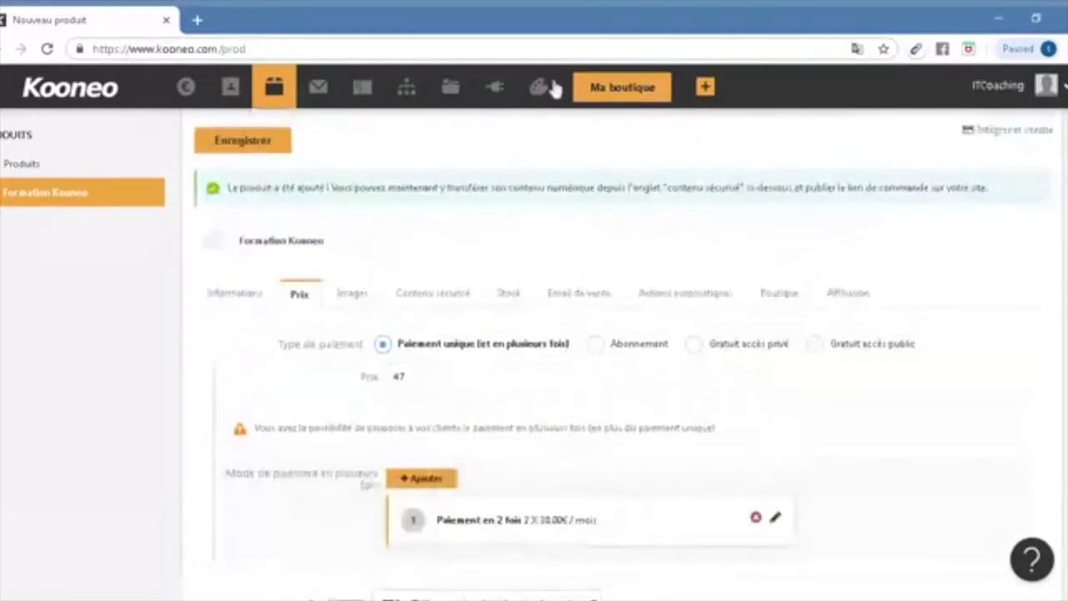
pyautogui.click(241, 141)
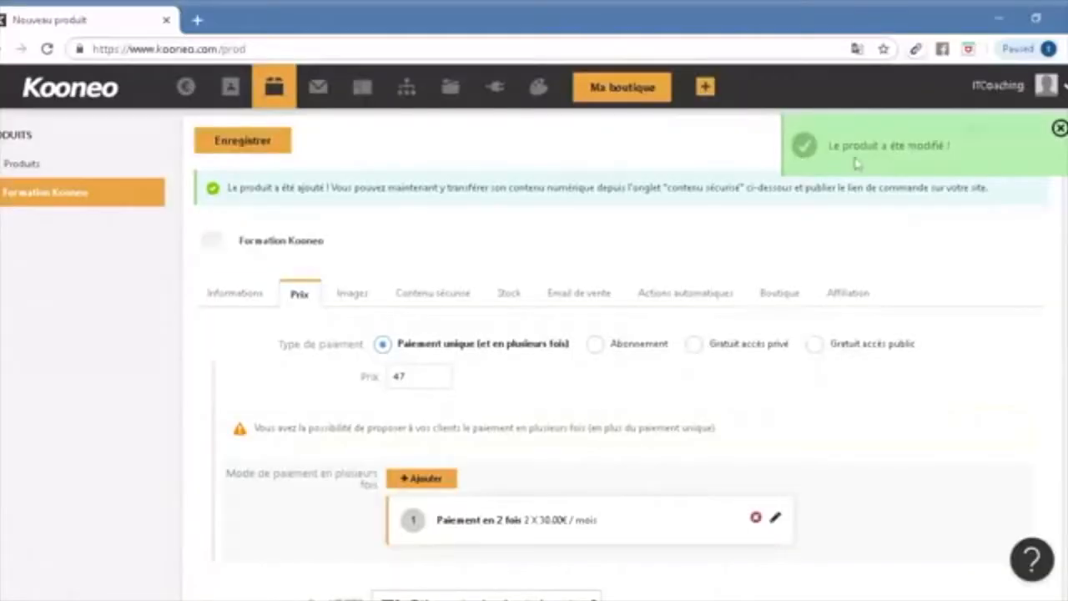
# - Upload the IT Coaching logo as the product's image and save the product
pyautogui.click(354, 293)
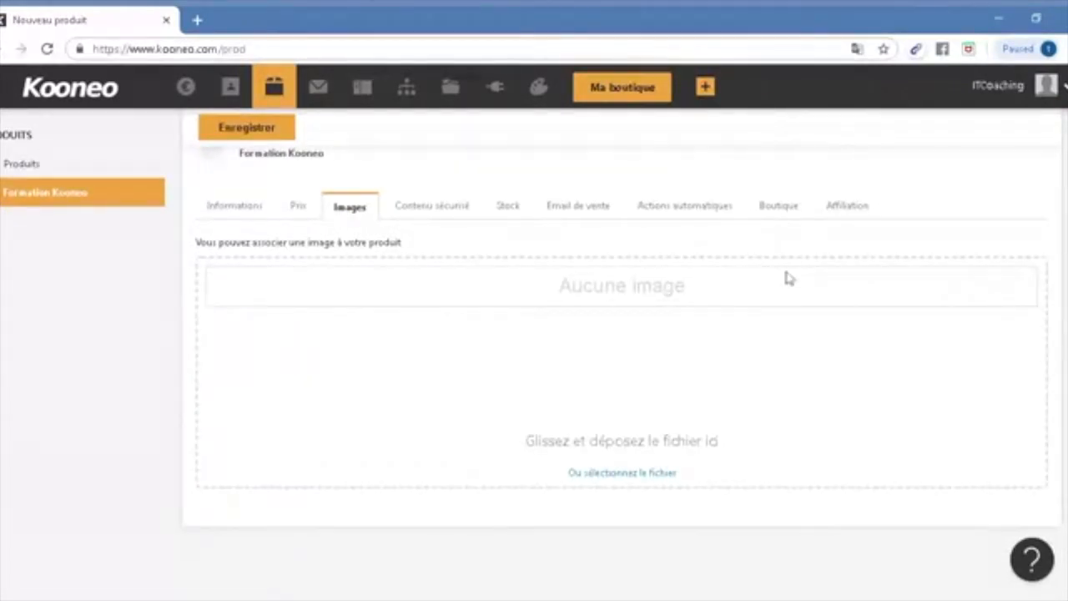
pyautogui.click(607, 477)
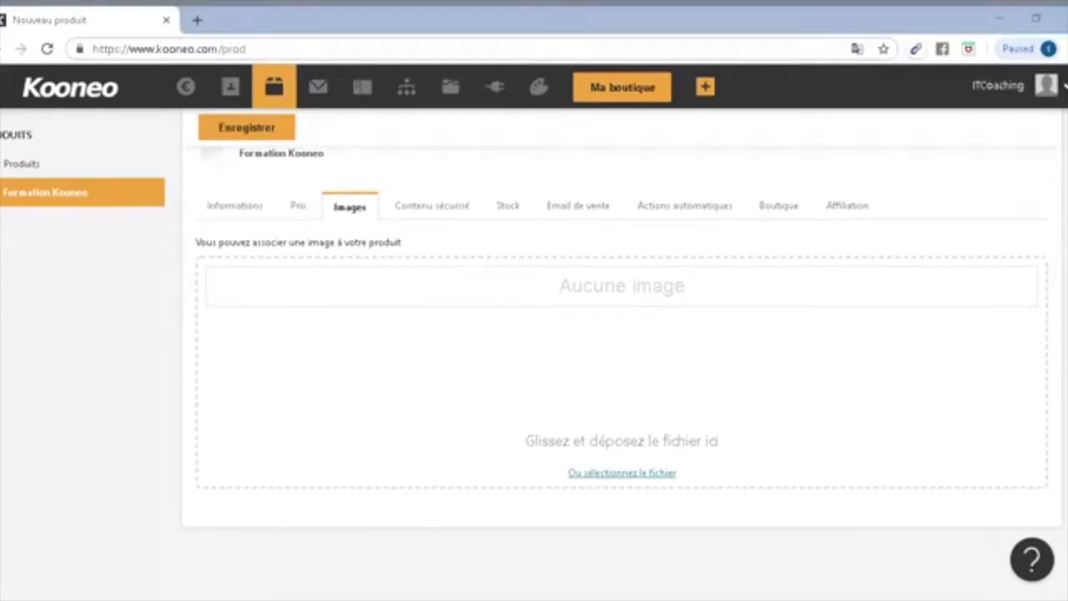
pyautogui.click(717, 507)
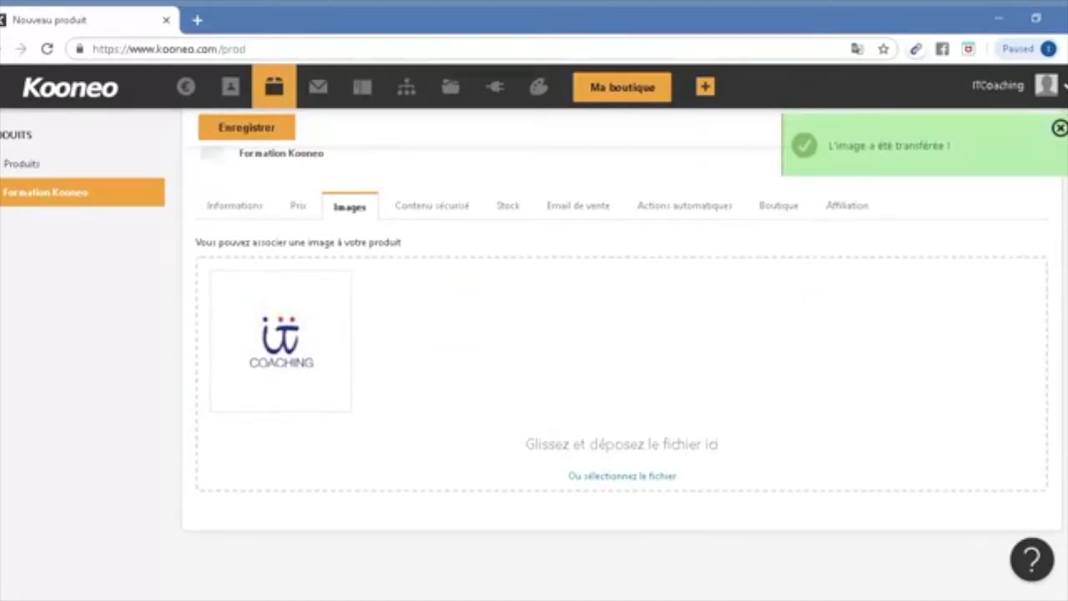
pyautogui.scroll(-1, 622, 334)
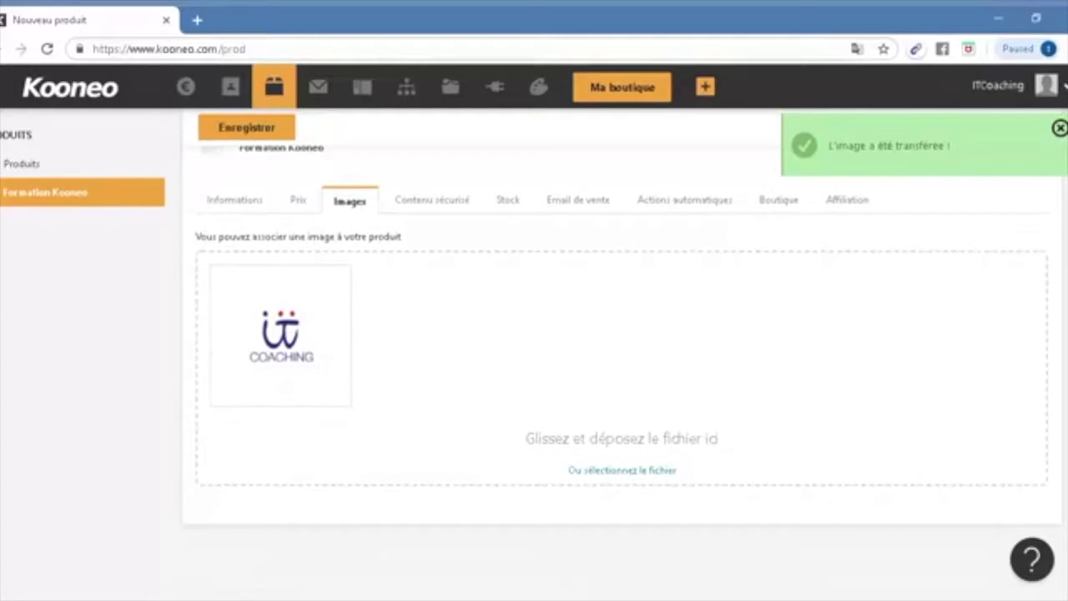
pyautogui.scroll(1, 621, 334)
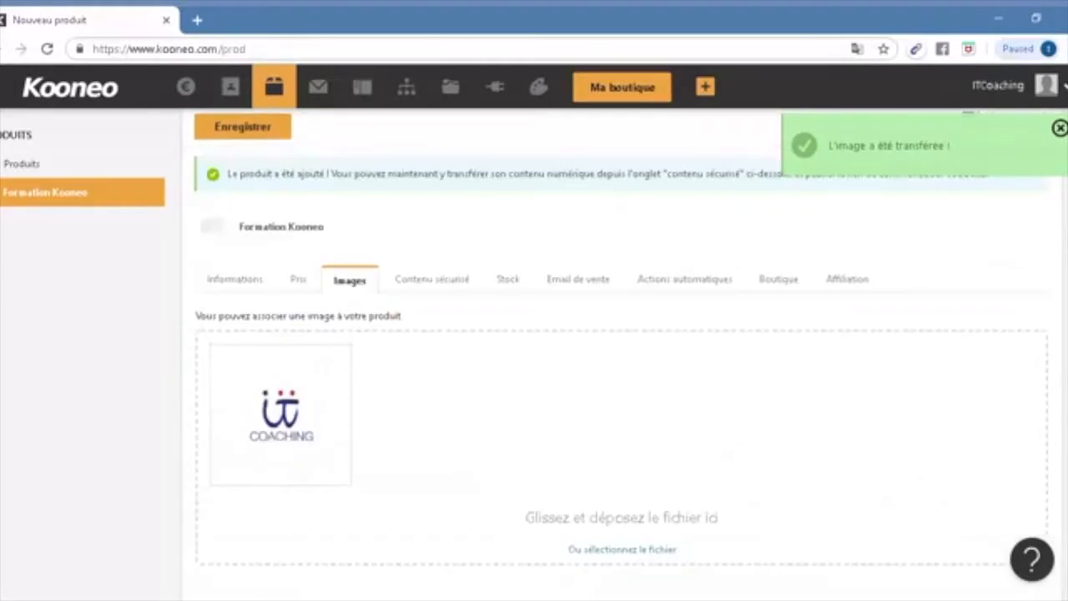
pyautogui.click(237, 131)
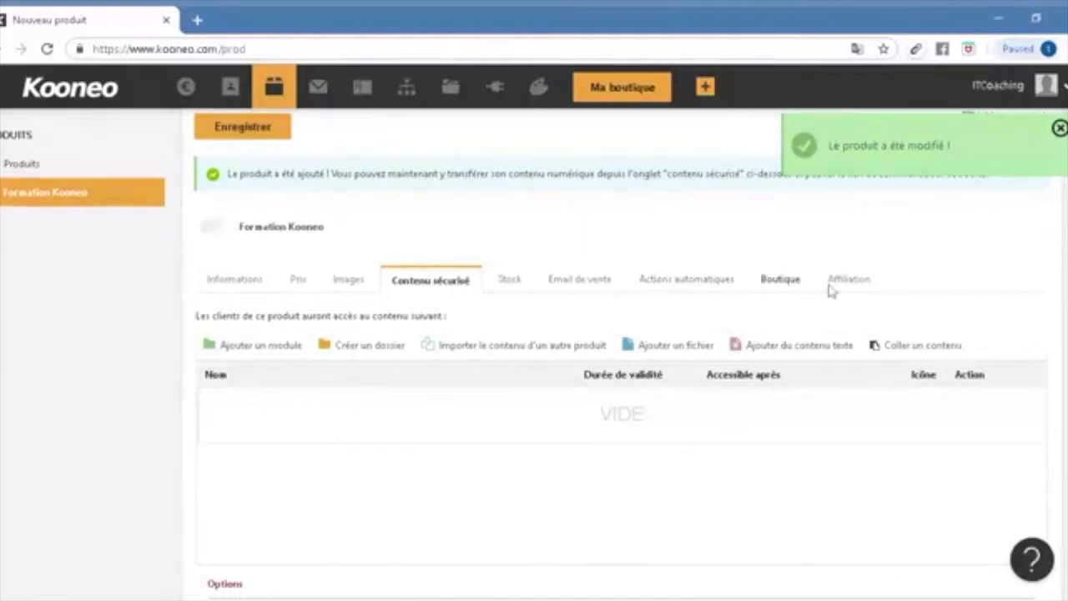
# - In the product's secure content, create the modules Démonstration de l'outil, Création d'un produit and Fonctions avancées
pyautogui.scroll(-2, 829, 288)
pyautogui.scroll(1, 622, 333)
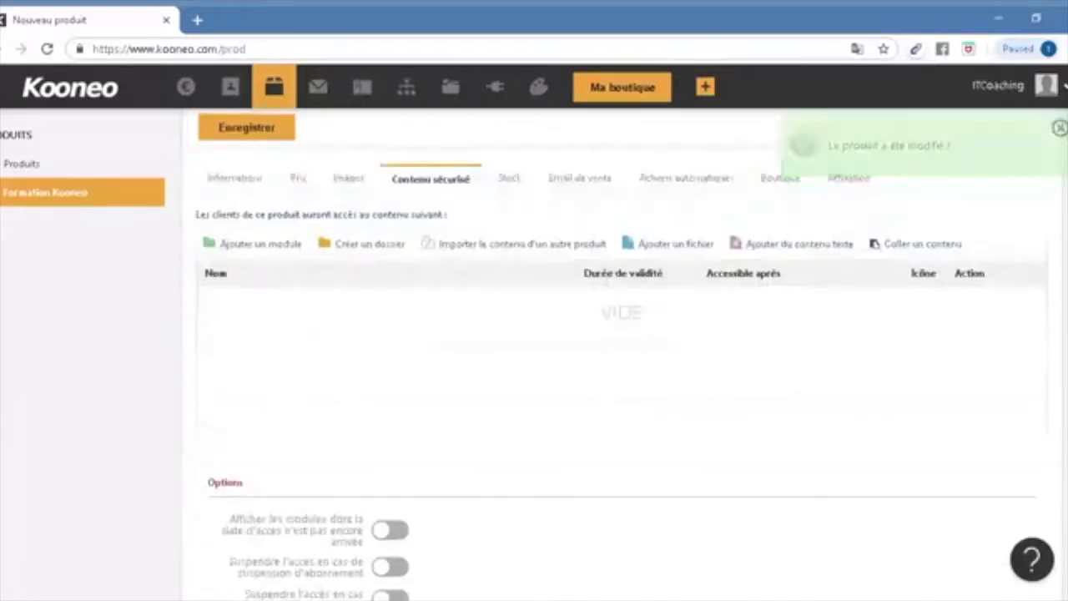
pyautogui.scroll(2, 622, 376)
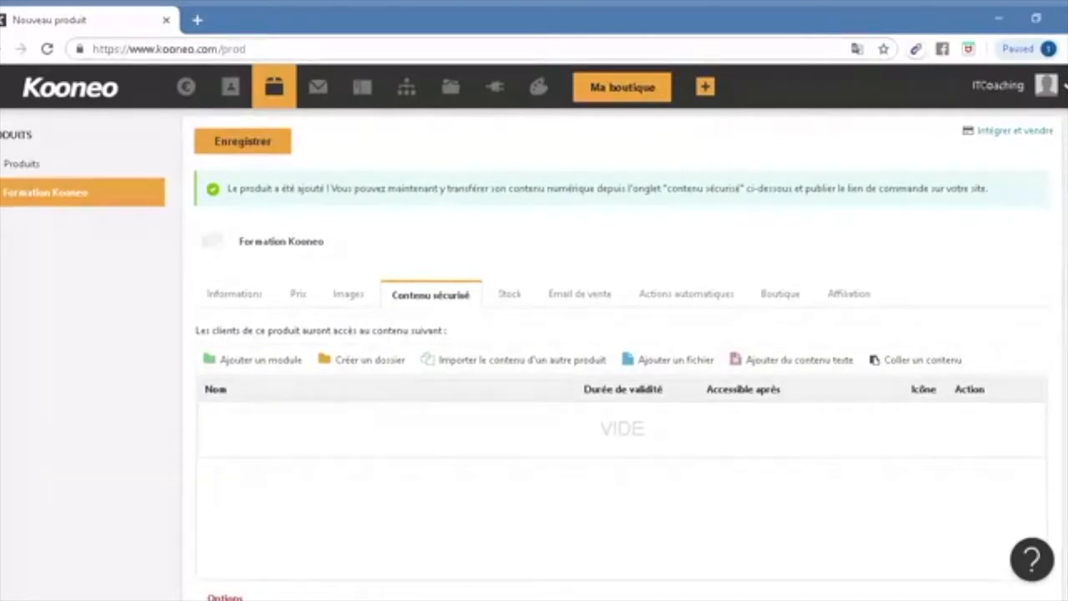
pyautogui.scroll(-1, 993, 231)
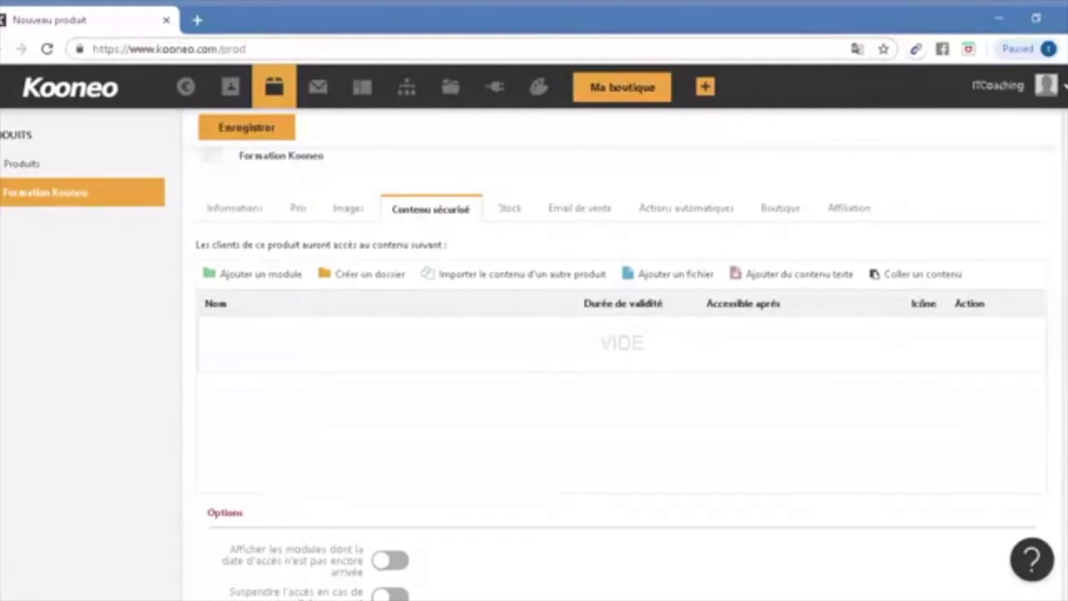
pyautogui.click(262, 276)
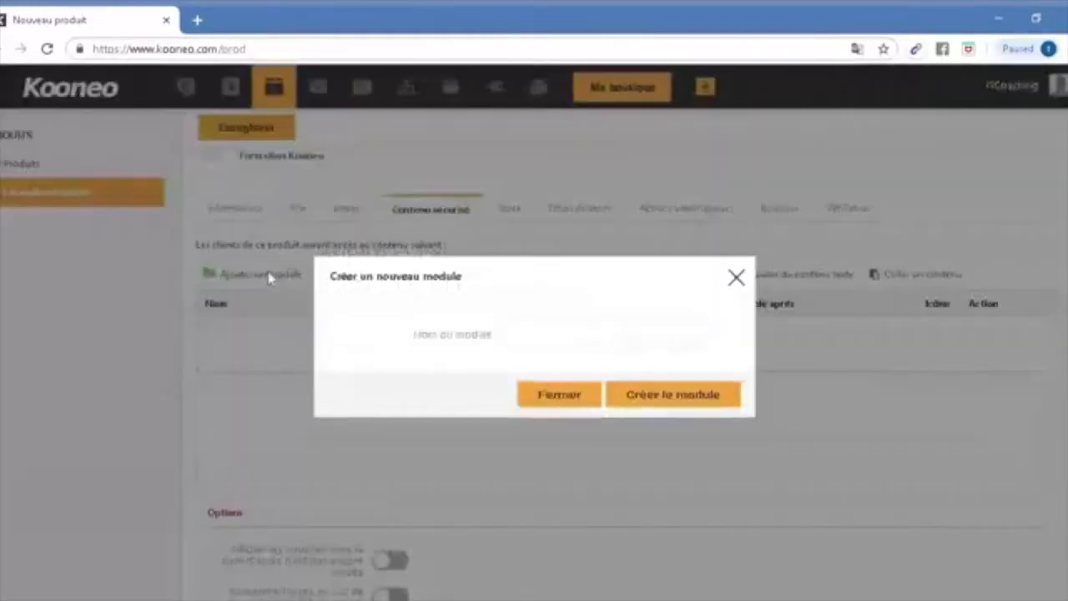
pyautogui.click(506, 351)
pyautogui.write("Démonstration de l'outil")
pyautogui.click(667, 407)
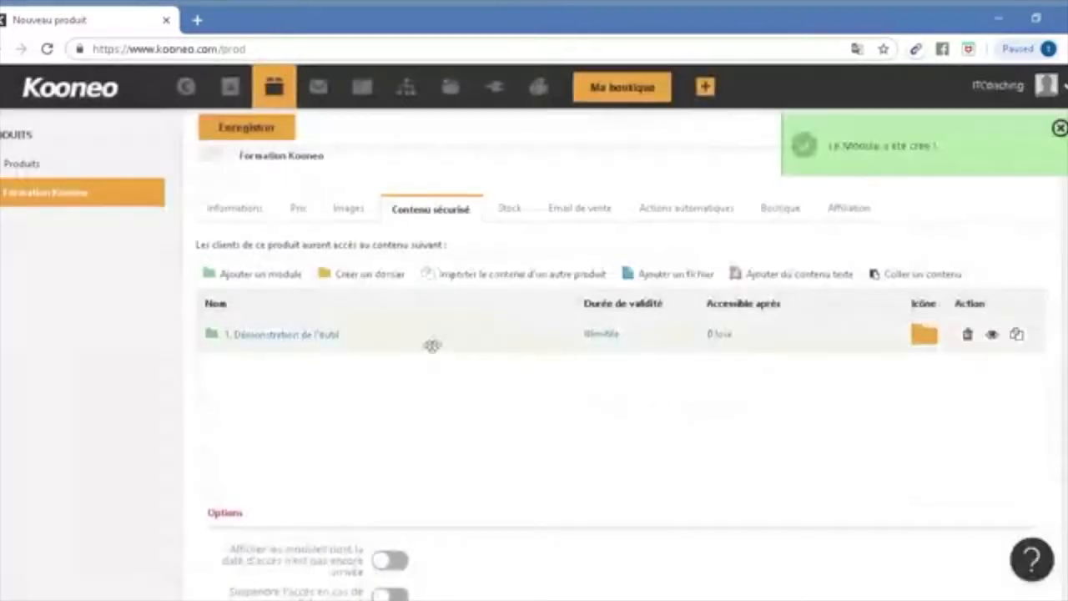
pyautogui.click(270, 282)
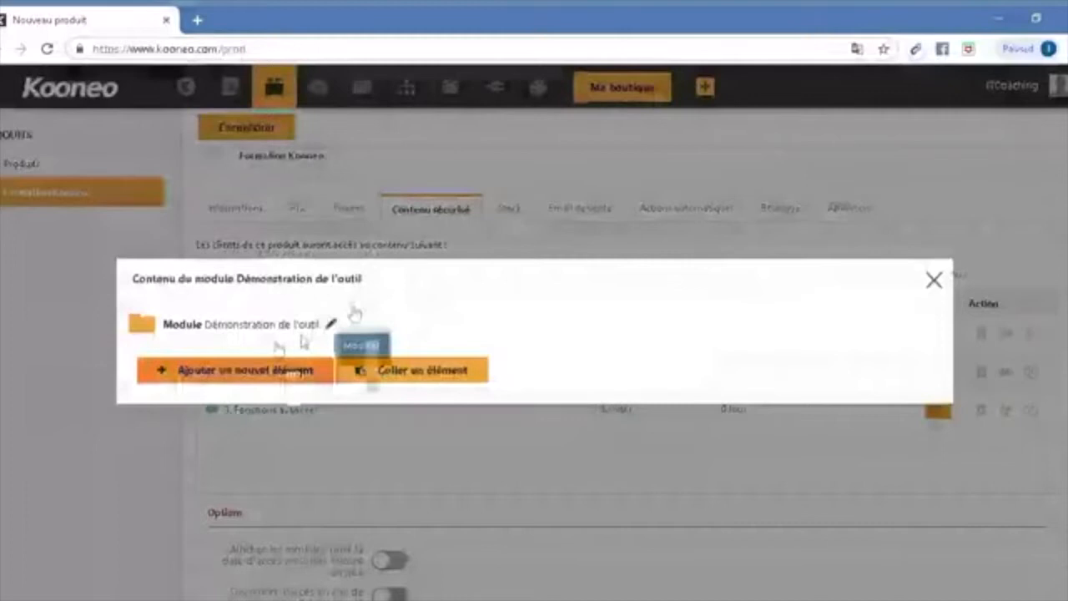
# - Add a module page titled Démonstration de l'outil to the module of the same name and save it without body content
pyautogui.click(227, 382)
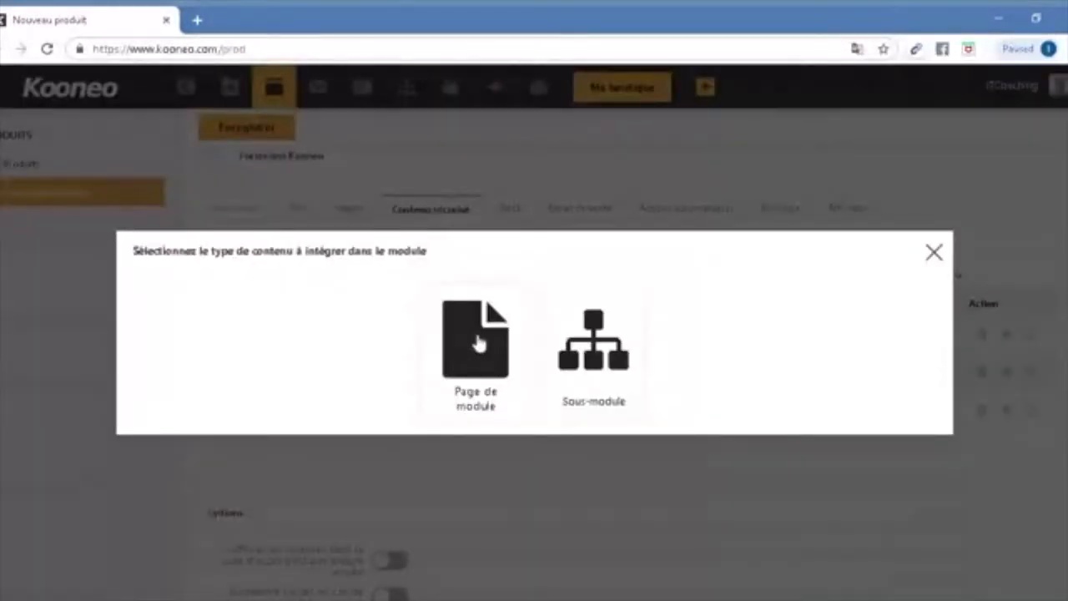
pyautogui.click(484, 358)
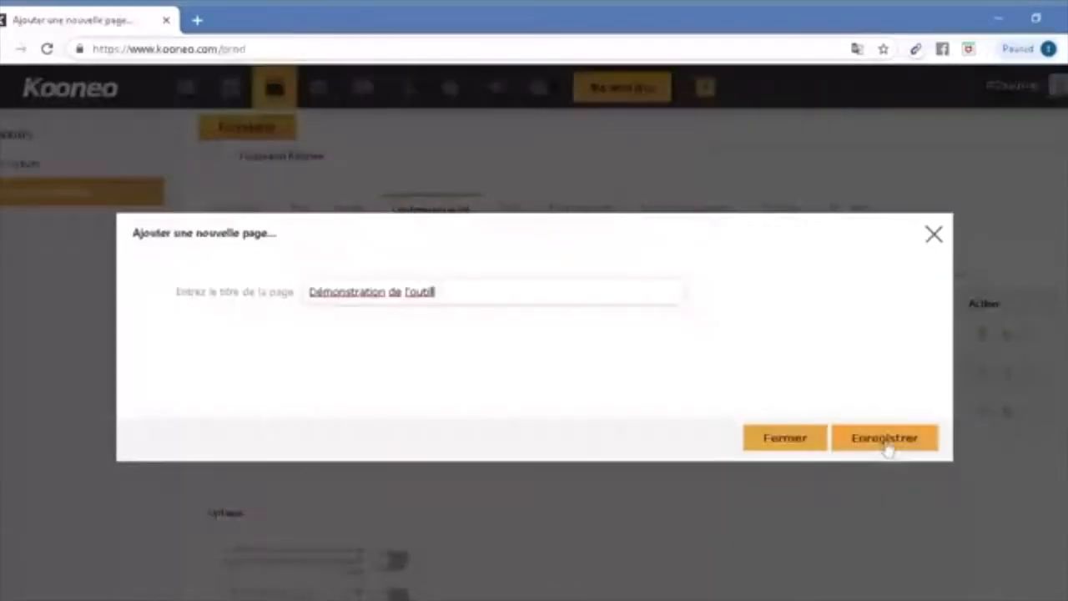
pyautogui.click(885, 438)
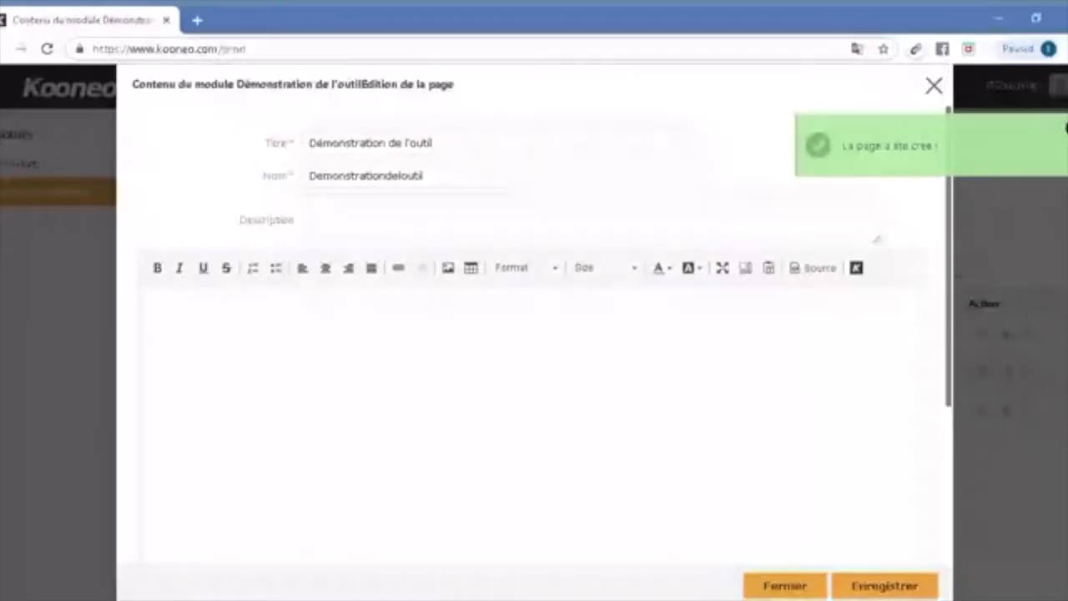
pyautogui.click(884, 586)
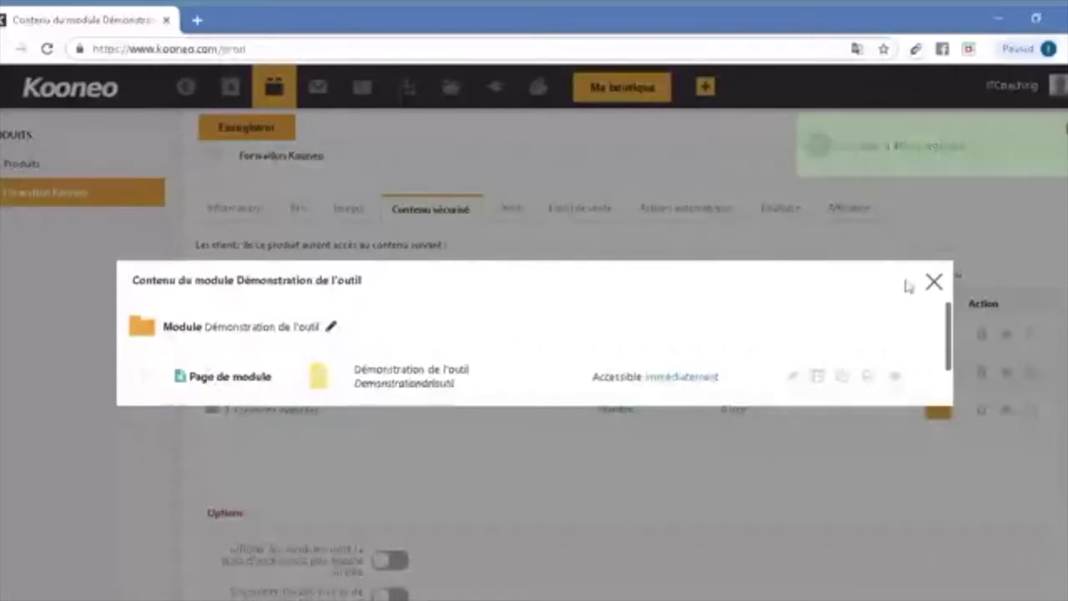
pyautogui.click(934, 282)
# - Save the product and check the contents of the Démonstration de l'outil module
pyautogui.click(262, 131)
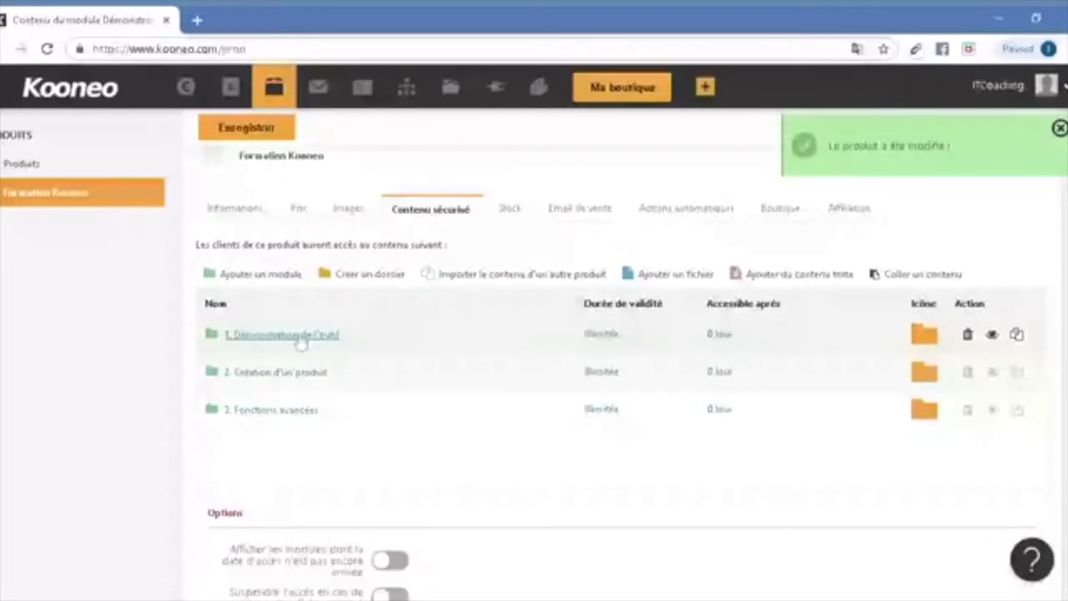
pyautogui.click(296, 335)
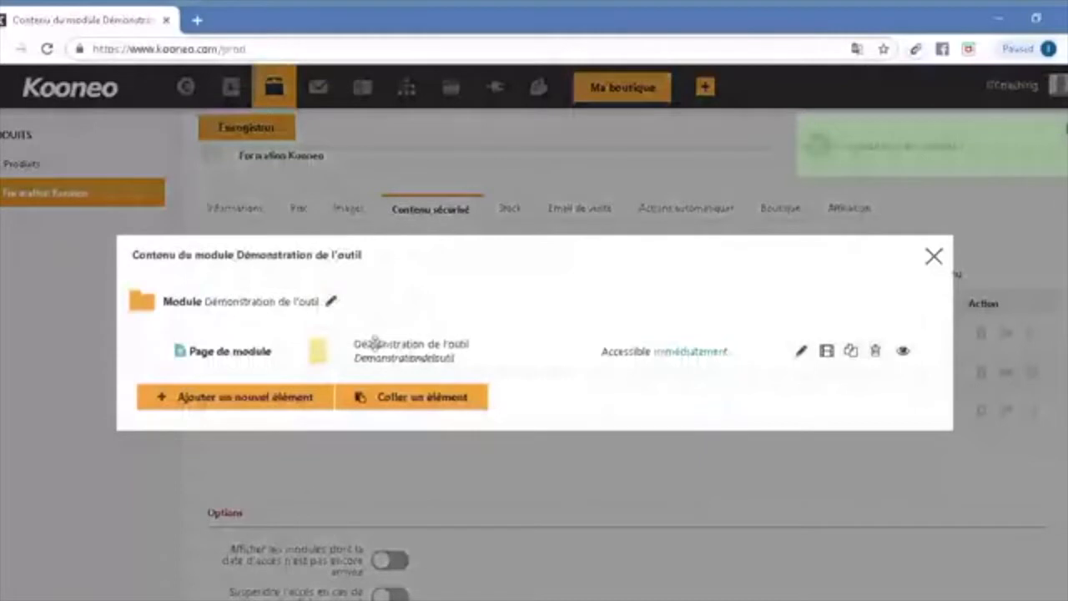
pyautogui.click(934, 256)
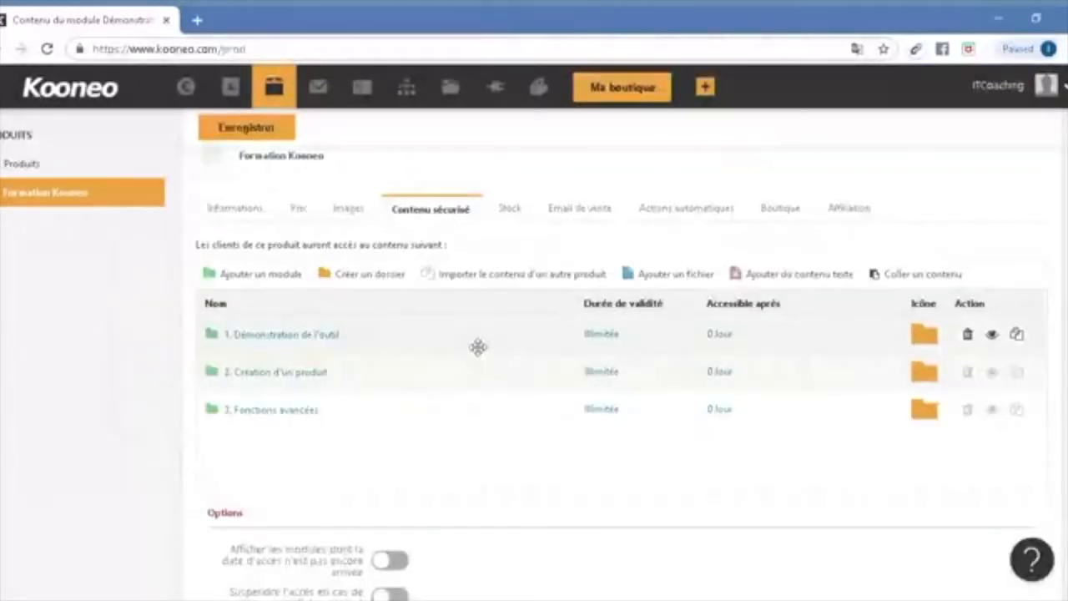
# - Preview the Démonstration de l'outil module and its page as customers see them, and return to the secure content
pyautogui.click(992, 335)
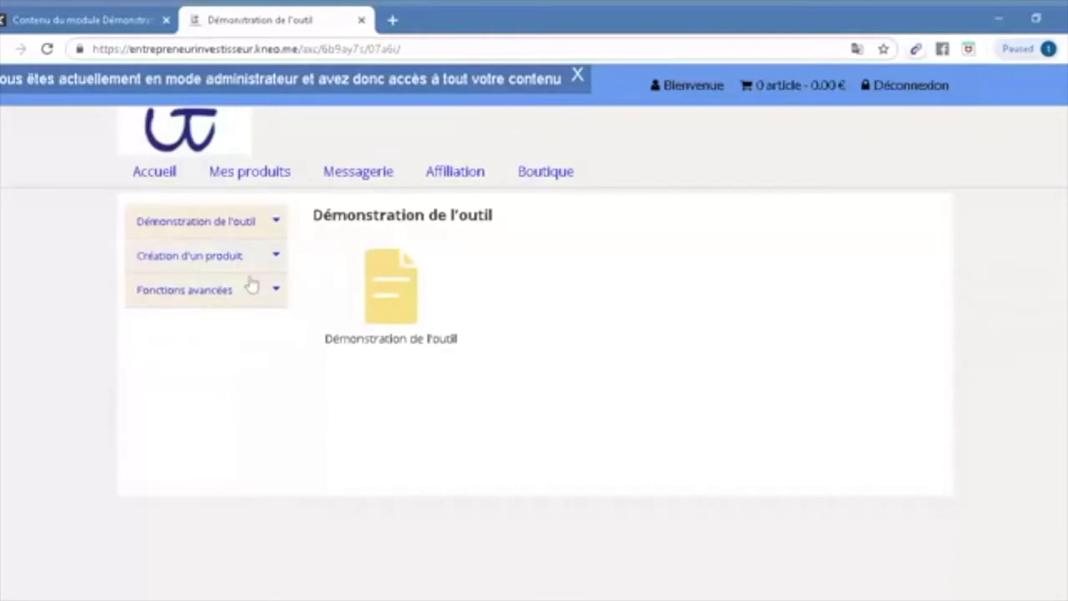
pyautogui.click(238, 226)
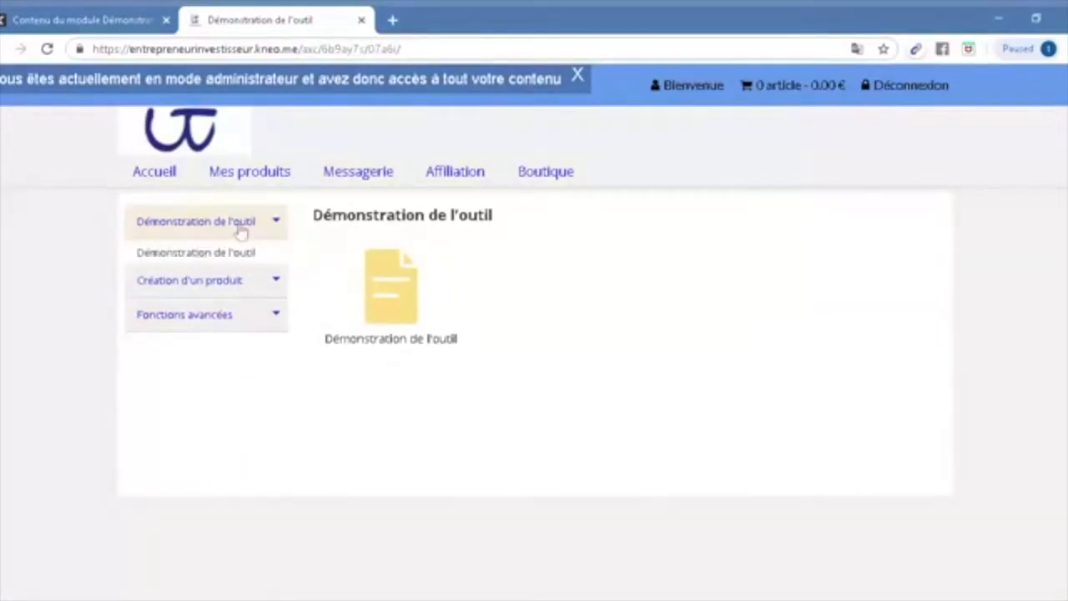
pyautogui.click(395, 289)
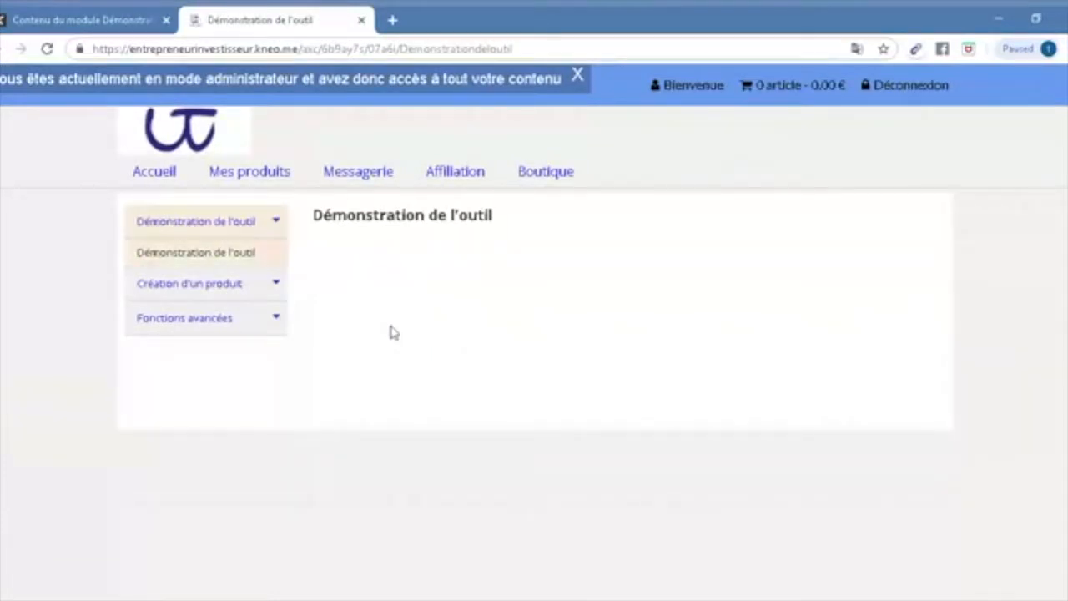
pyautogui.click(361, 19)
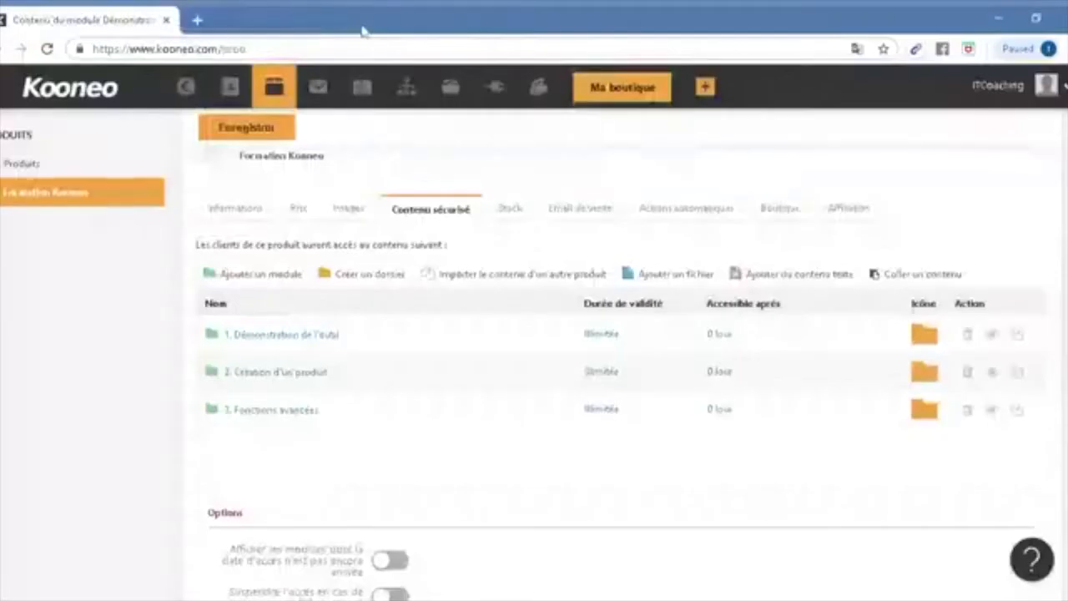
# - Give the Démonstration de l'outil page the description "bonjour, ici est la description du module" and the body text "plus d'infos", and save it
pyautogui.click(309, 344)
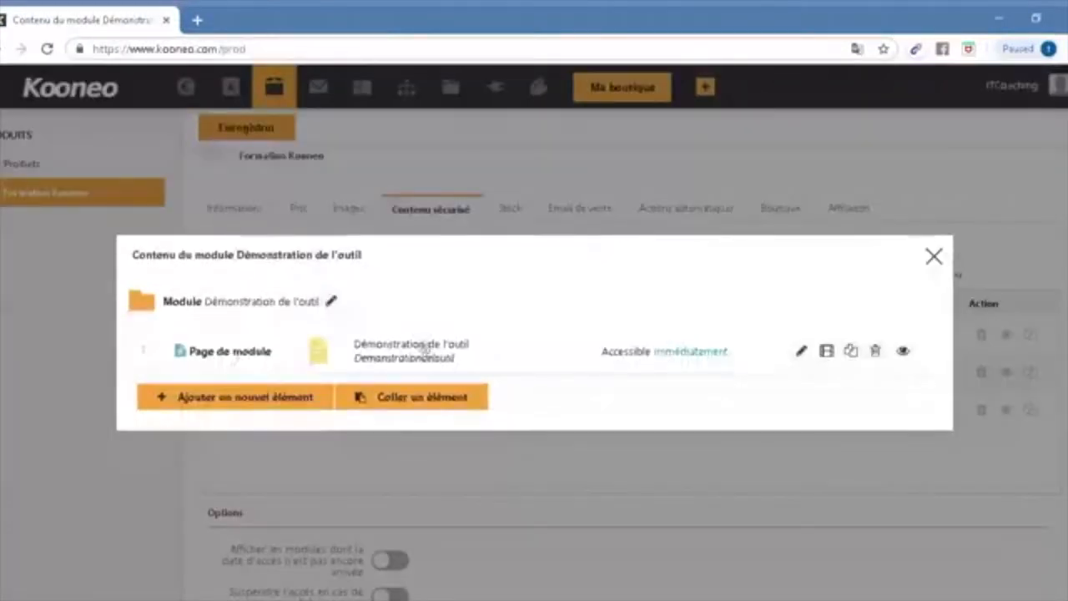
pyautogui.click(801, 350)
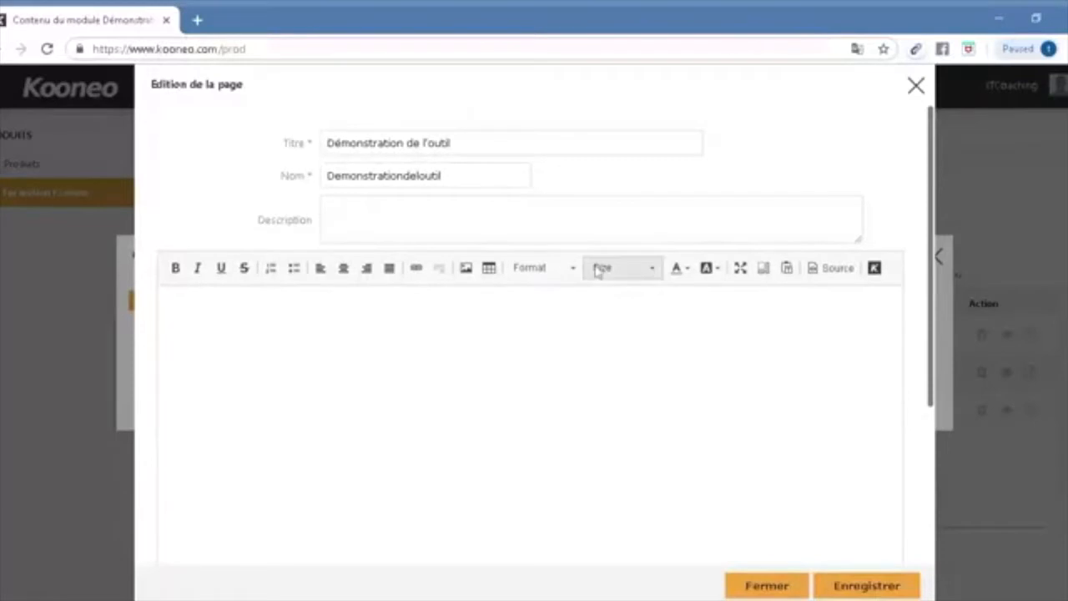
pyautogui.click(584, 220)
pyautogui.write('bonjour, i')
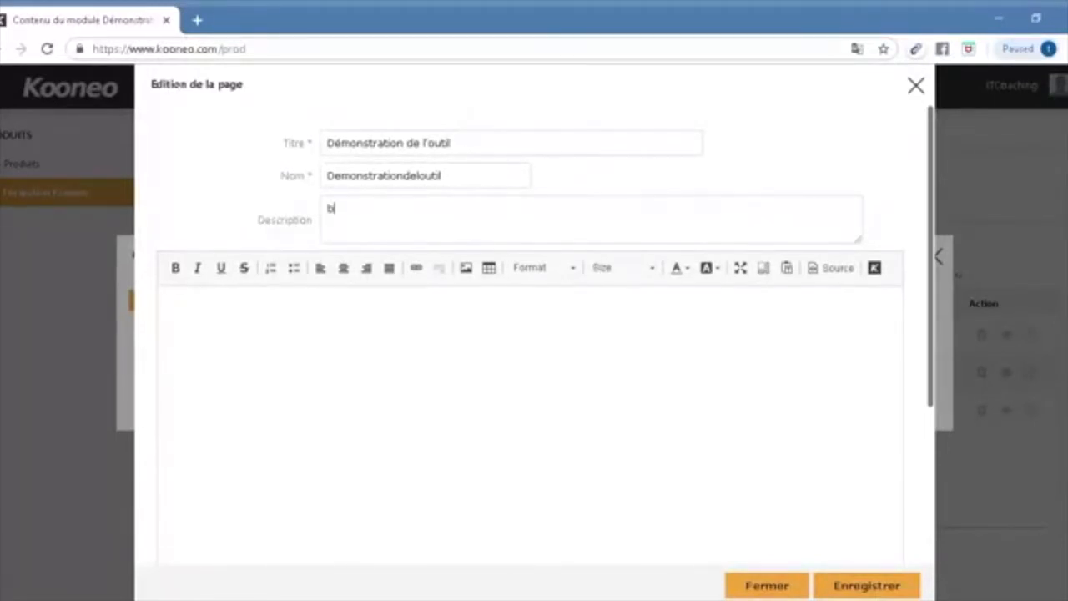
pyautogui.click(860, 587)
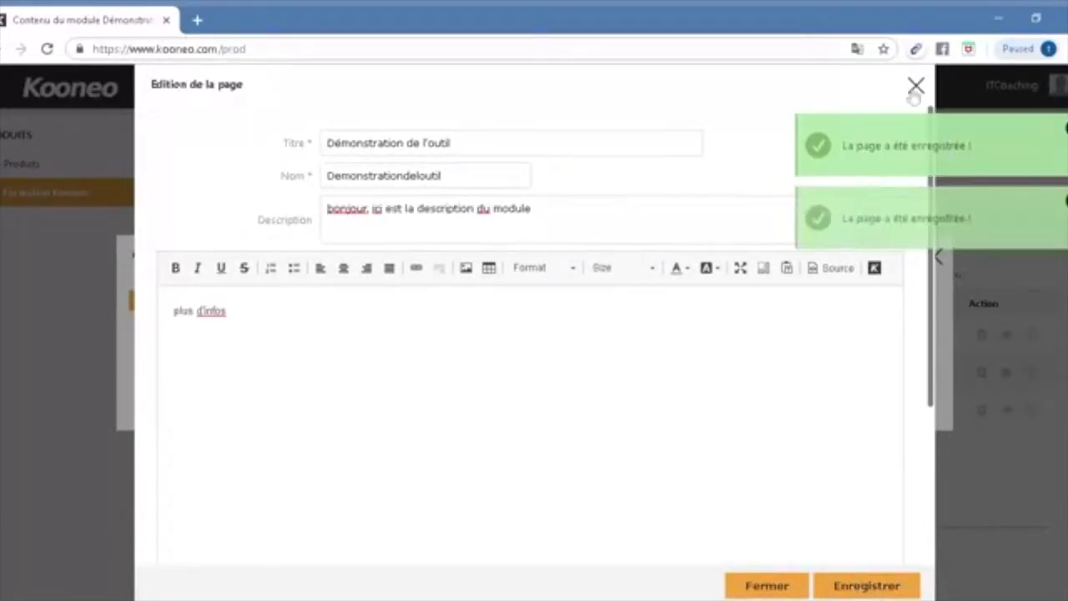
pyautogui.click(914, 87)
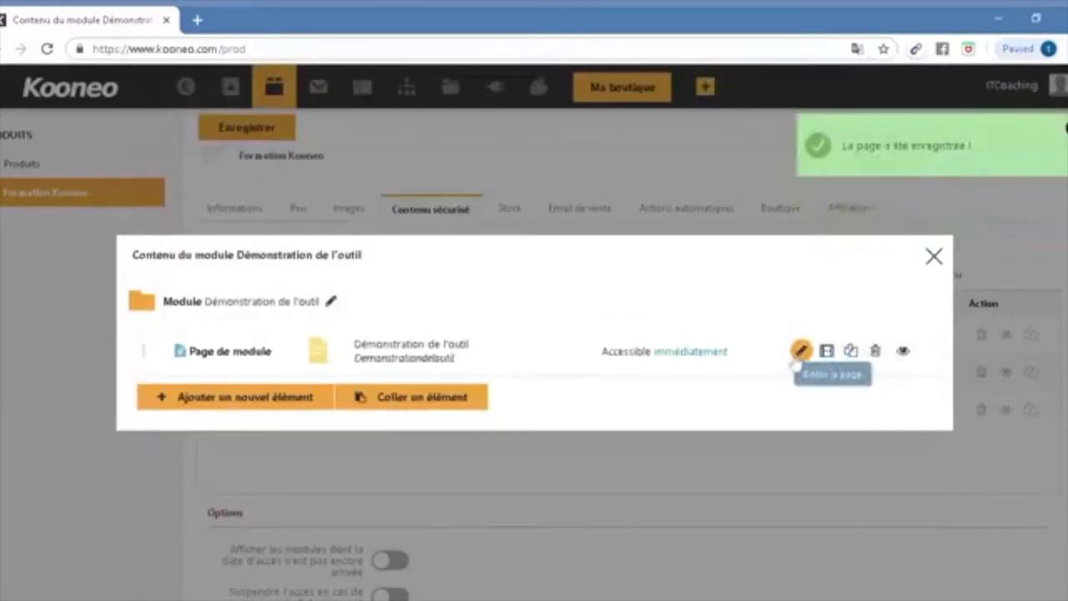
# - Try to embed Vimeo video 330845483 in the Démonstration de l'outil page using its link
pyautogui.click(825, 351)
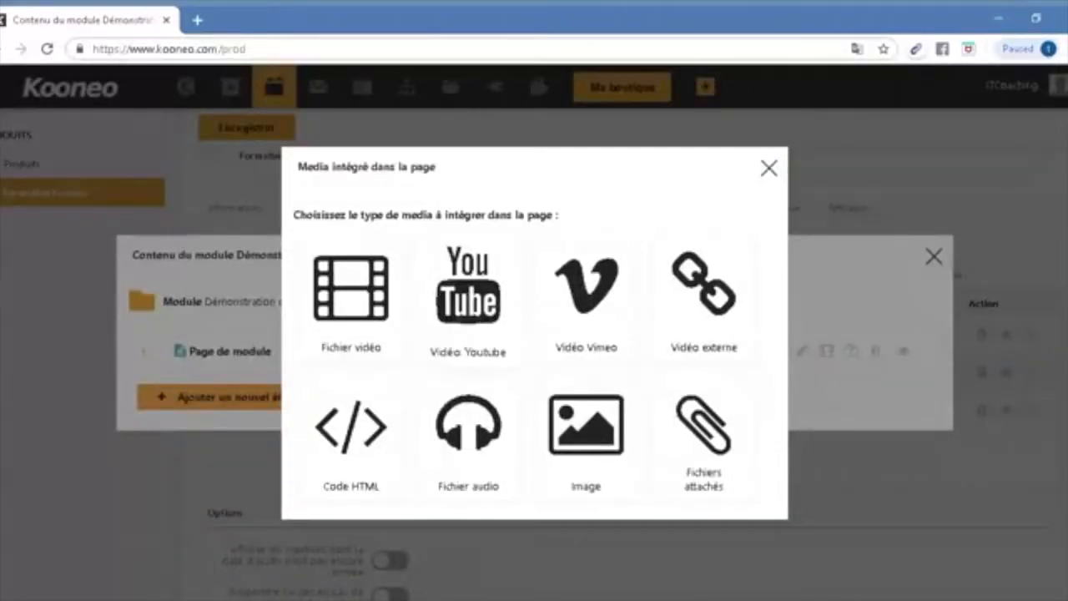
pyautogui.click(584, 324)
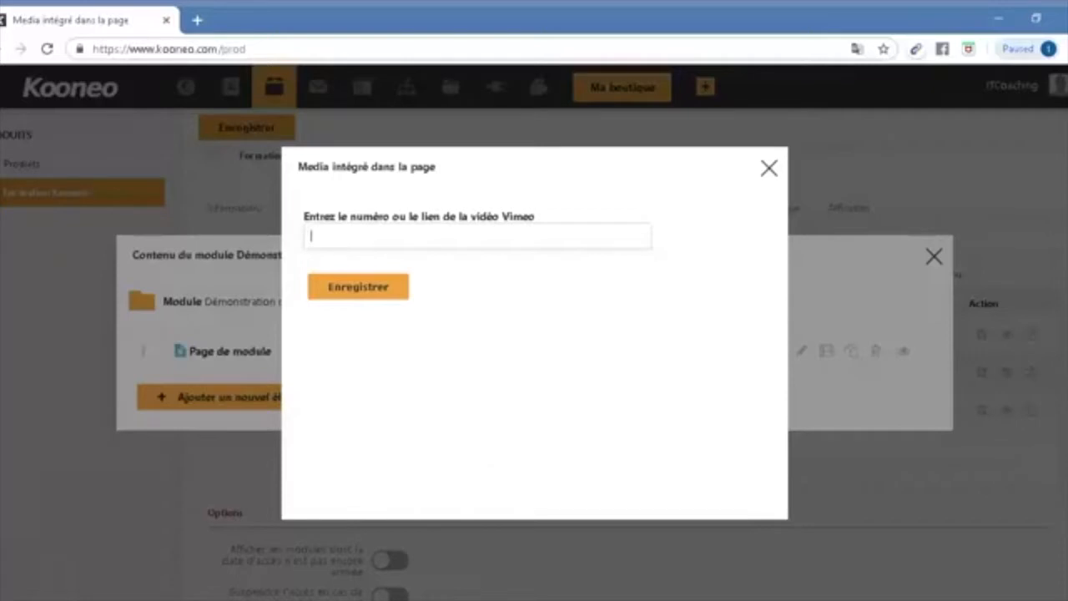
pyautogui.hotkey('ctrl', 'v')
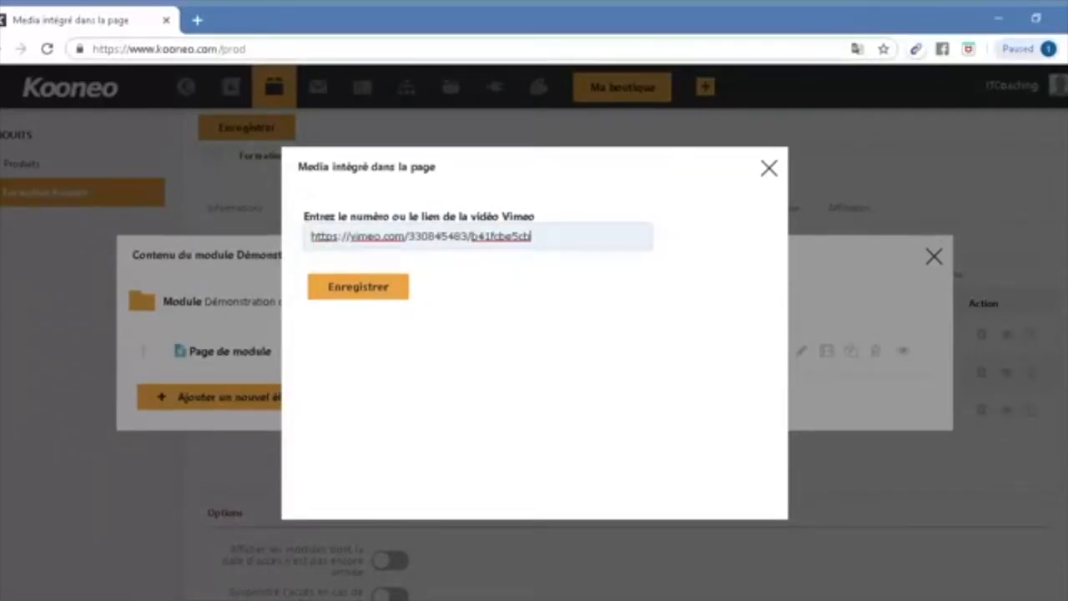
pyautogui.click(386, 299)
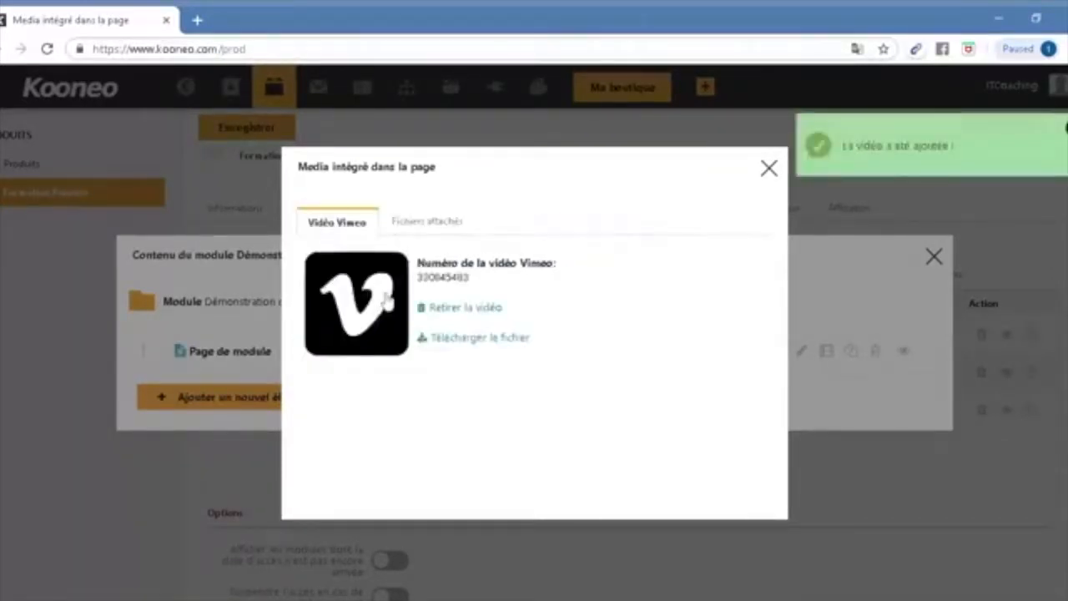
# - Attach the file logo itc moyen.png to the Démonstration de l'outil page and close its media settings
pyautogui.click(451, 229)
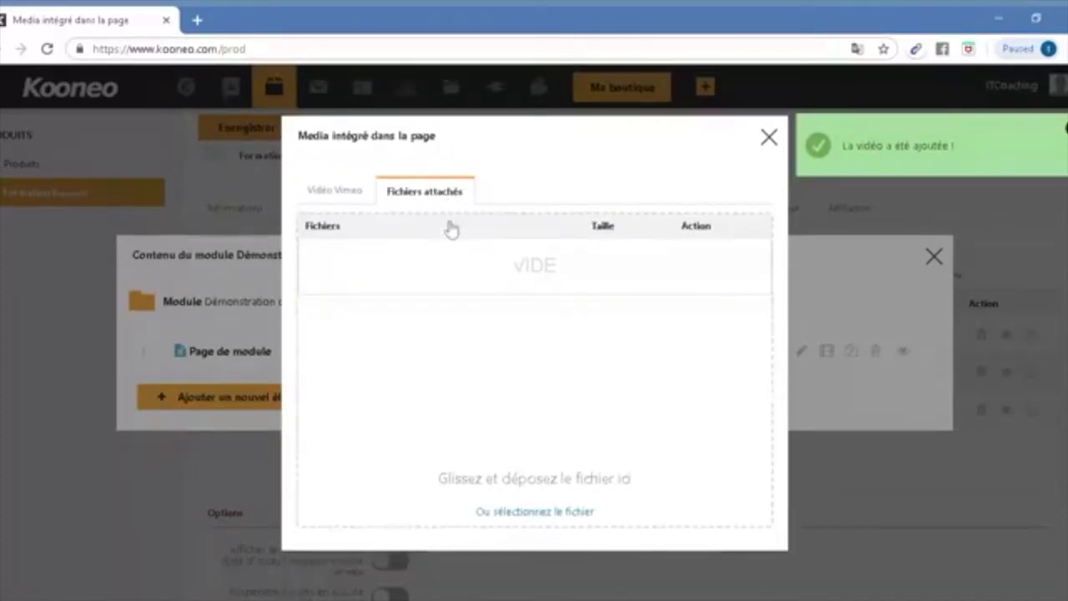
pyautogui.click(548, 511)
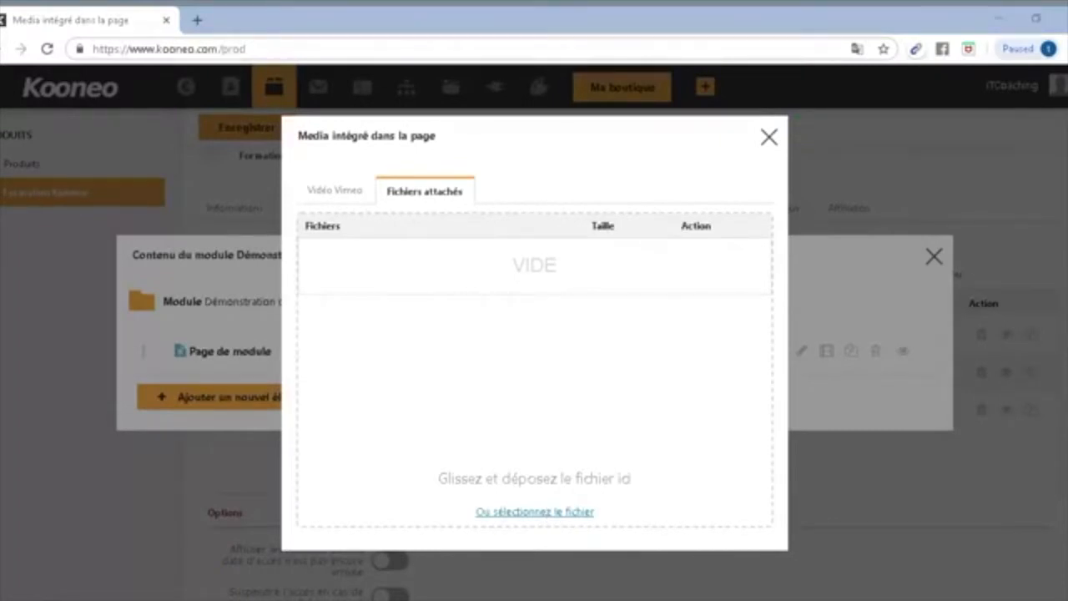
pyautogui.click(559, 464)
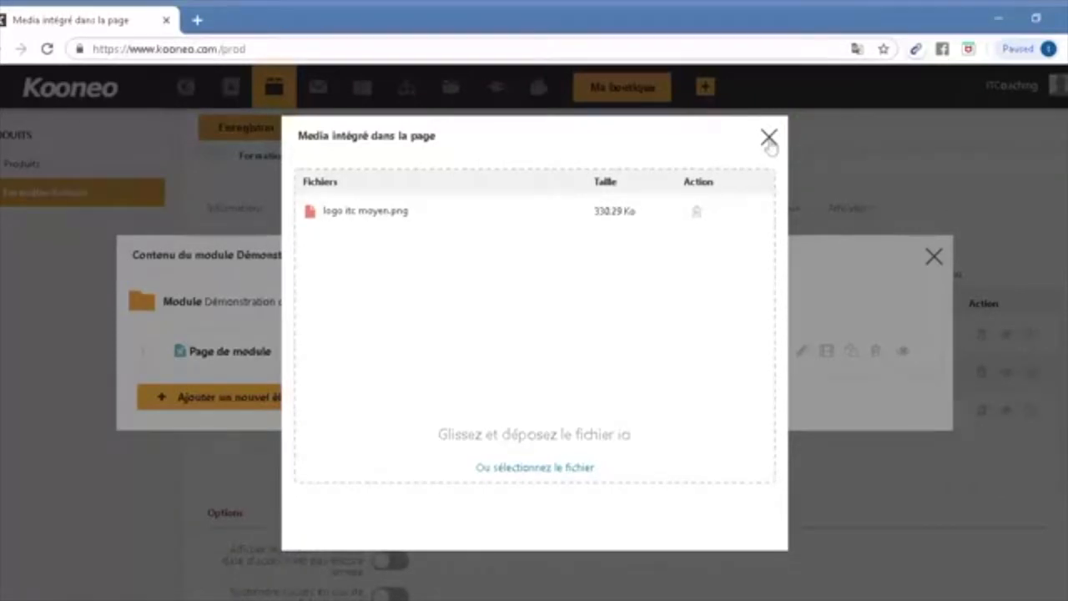
pyautogui.click(768, 138)
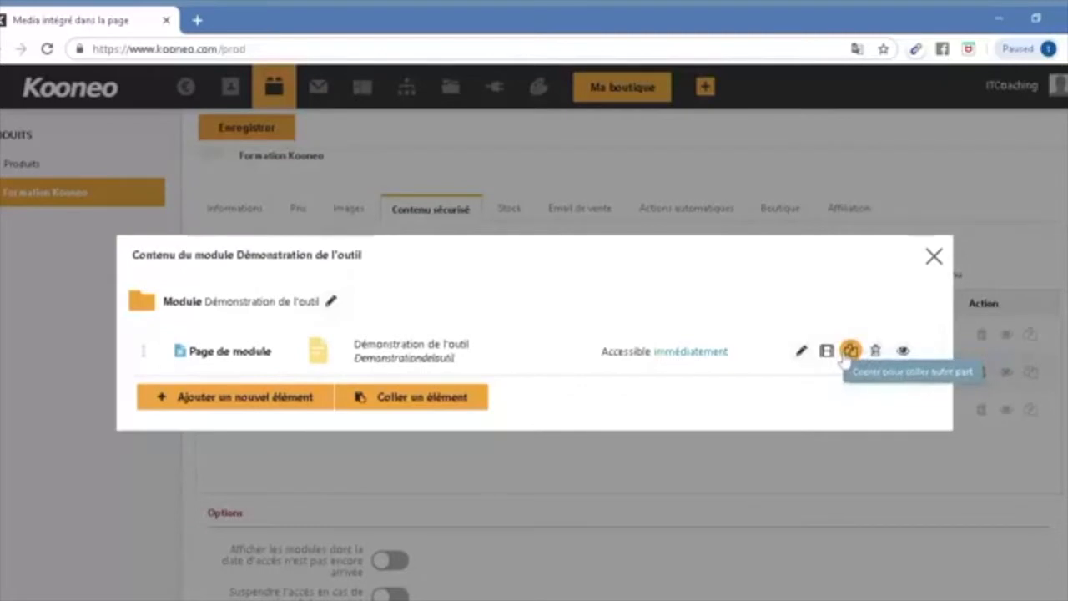
# - Preview the Démonstration de l'outil page to check its video, text and attached file
pyautogui.click(904, 351)
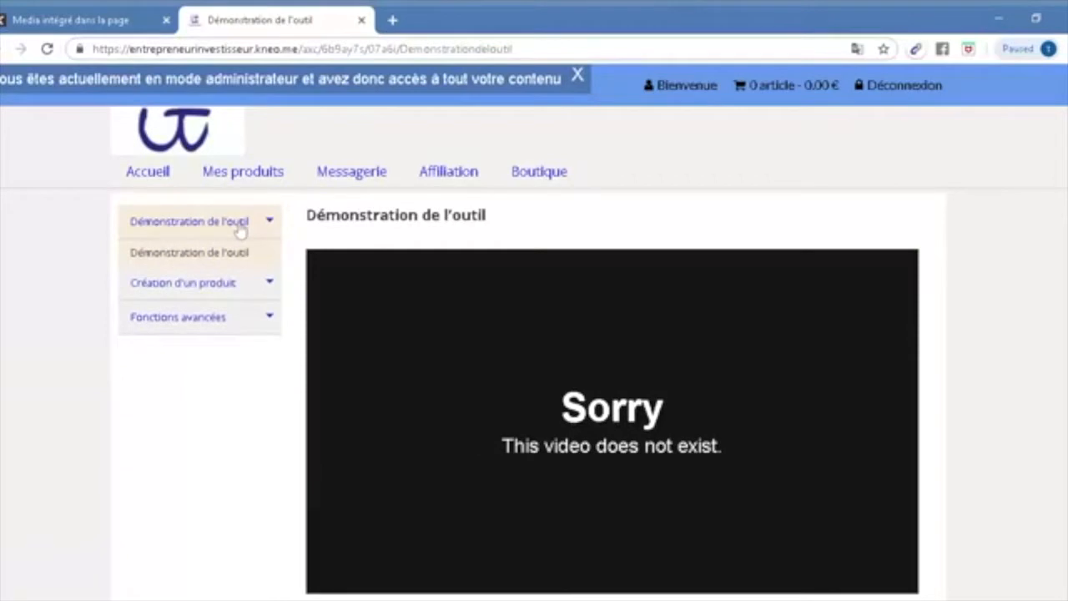
pyautogui.click(218, 265)
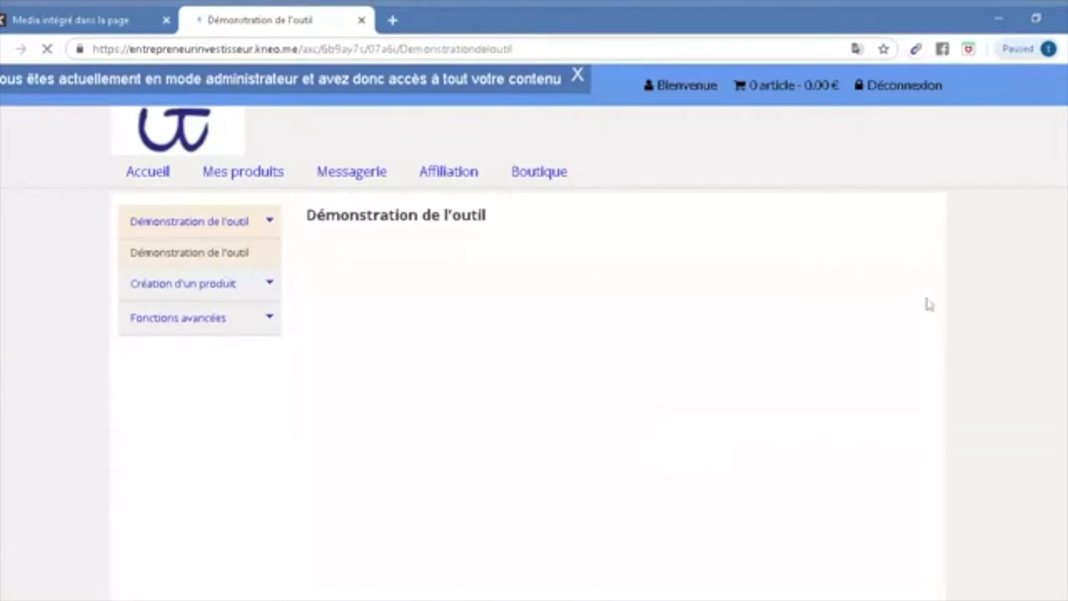
pyautogui.scroll(-3, 929, 305)
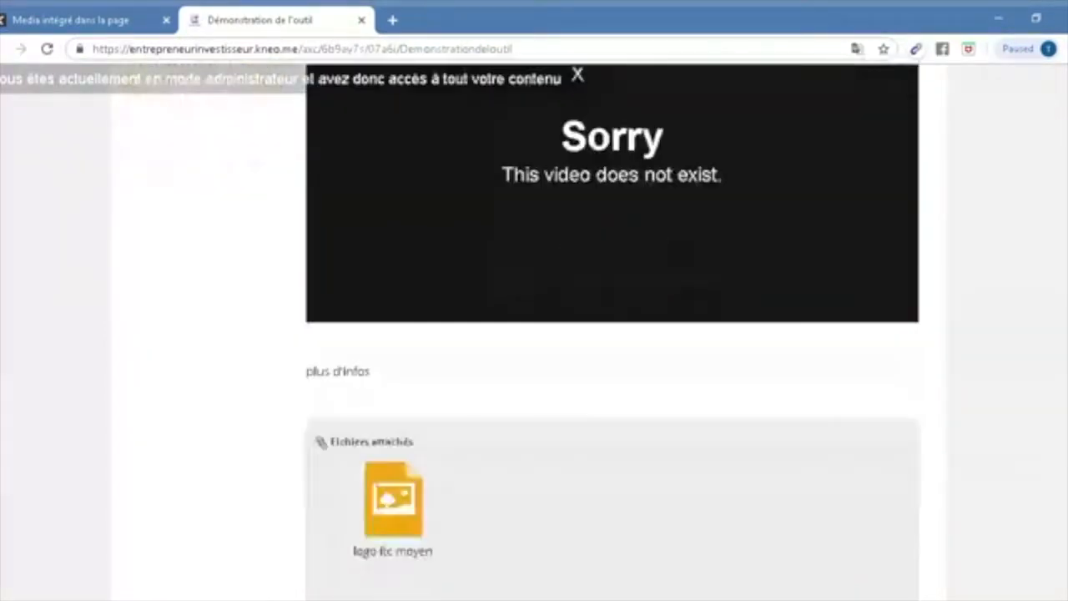
pyautogui.scroll(-2, 322, 252)
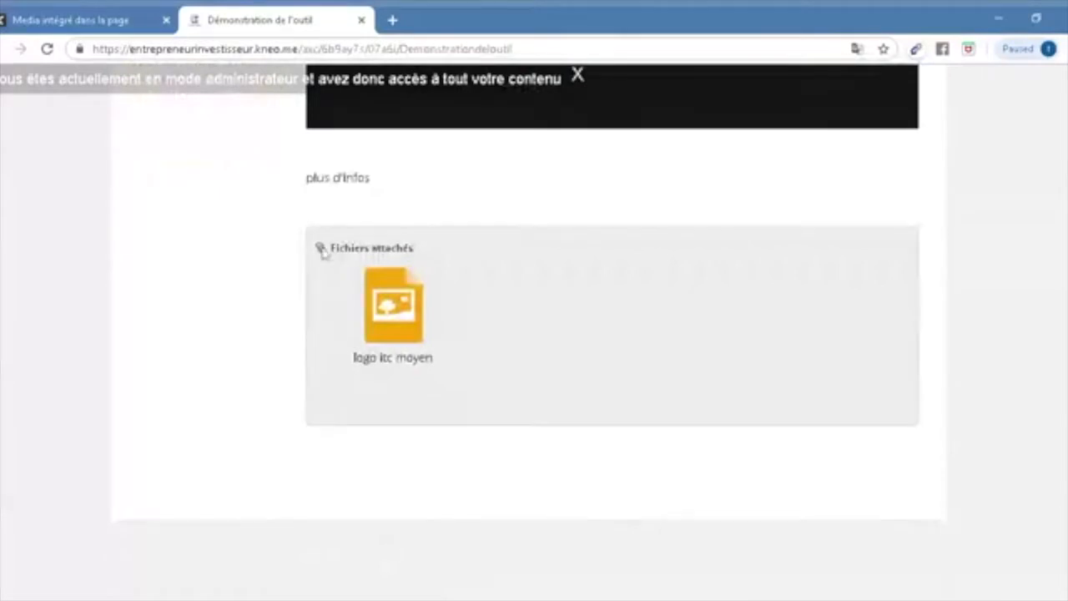
pyautogui.scroll(2, 323, 252)
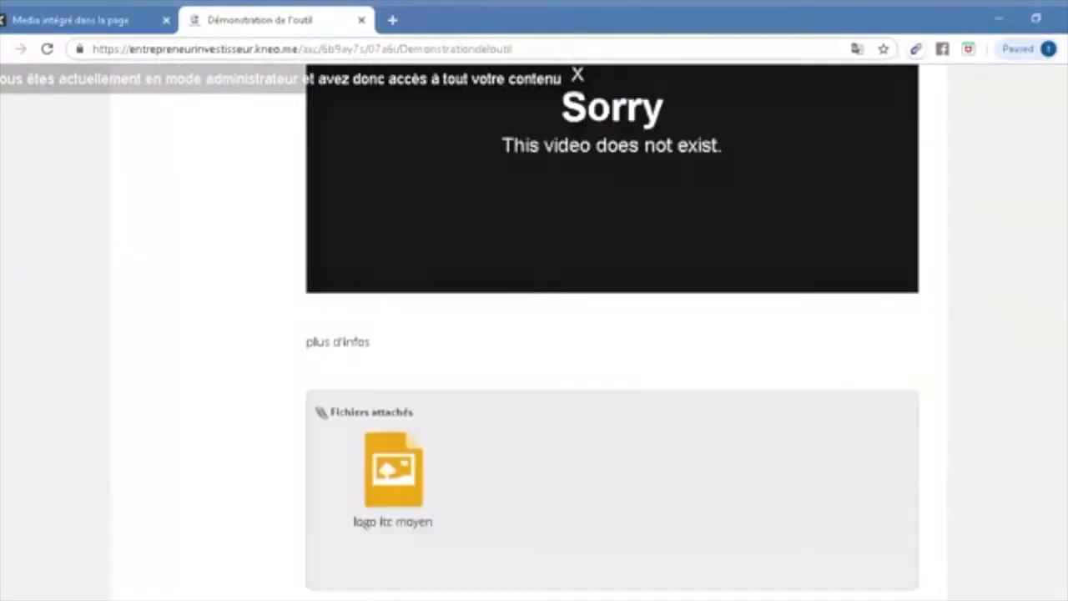
pyautogui.scroll(4, 534, 334)
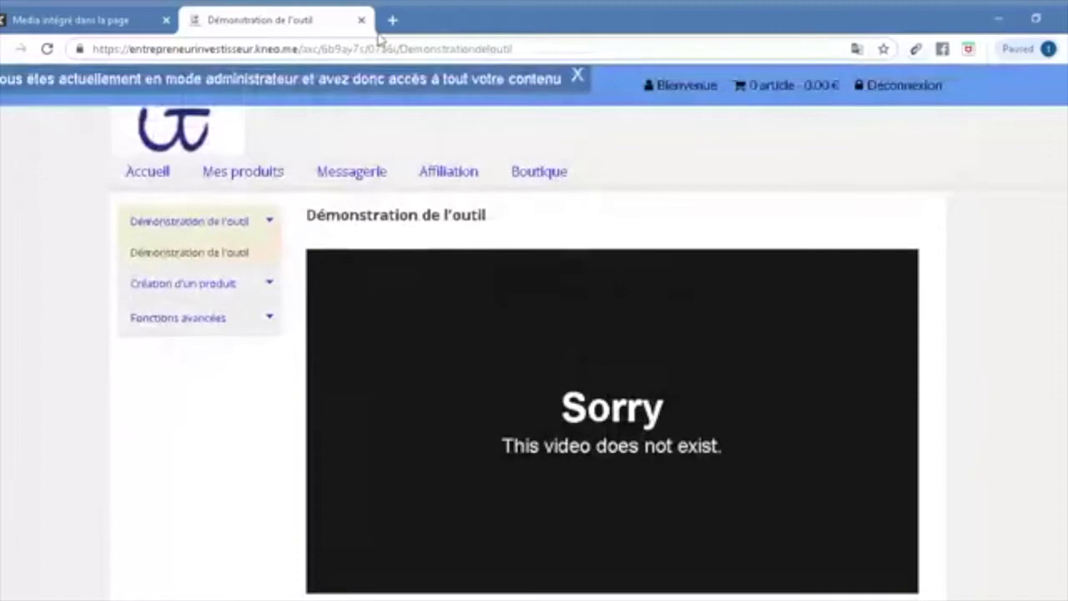
pyautogui.click(362, 19)
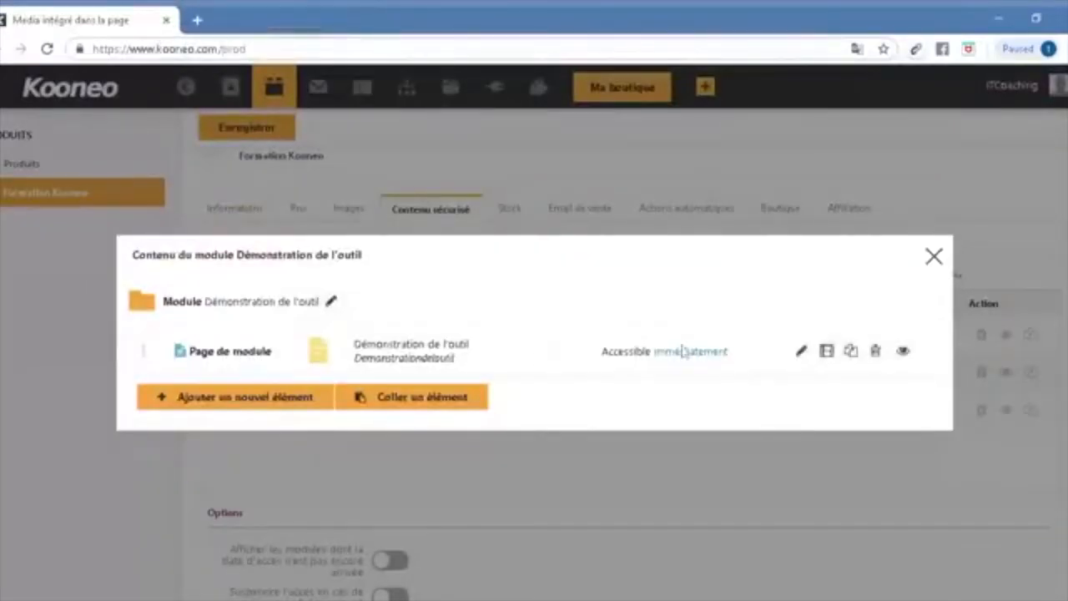
pyautogui.click(826, 350)
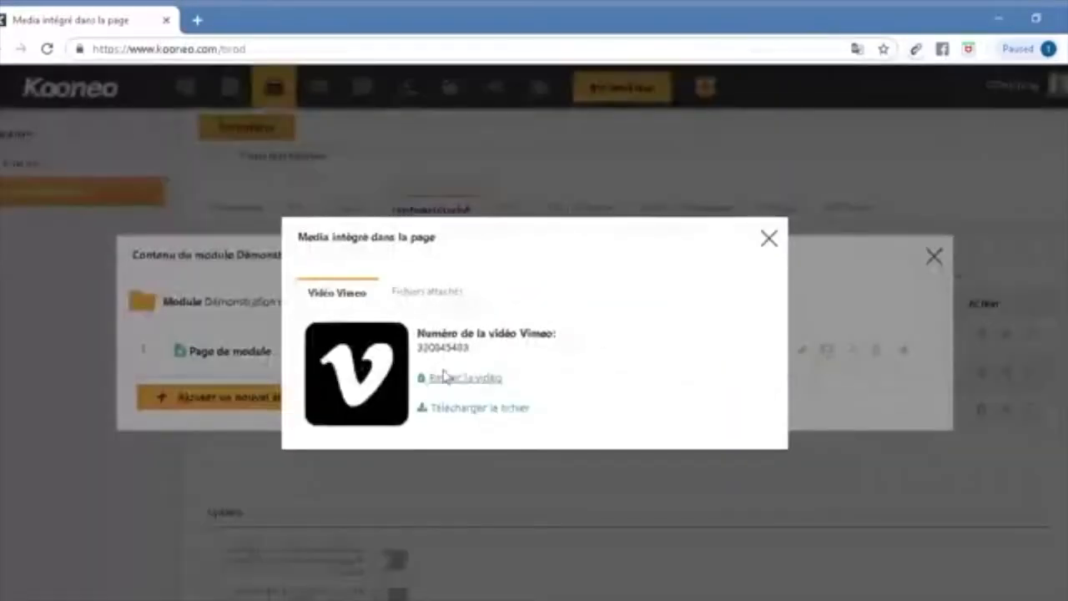
pyautogui.click(465, 380)
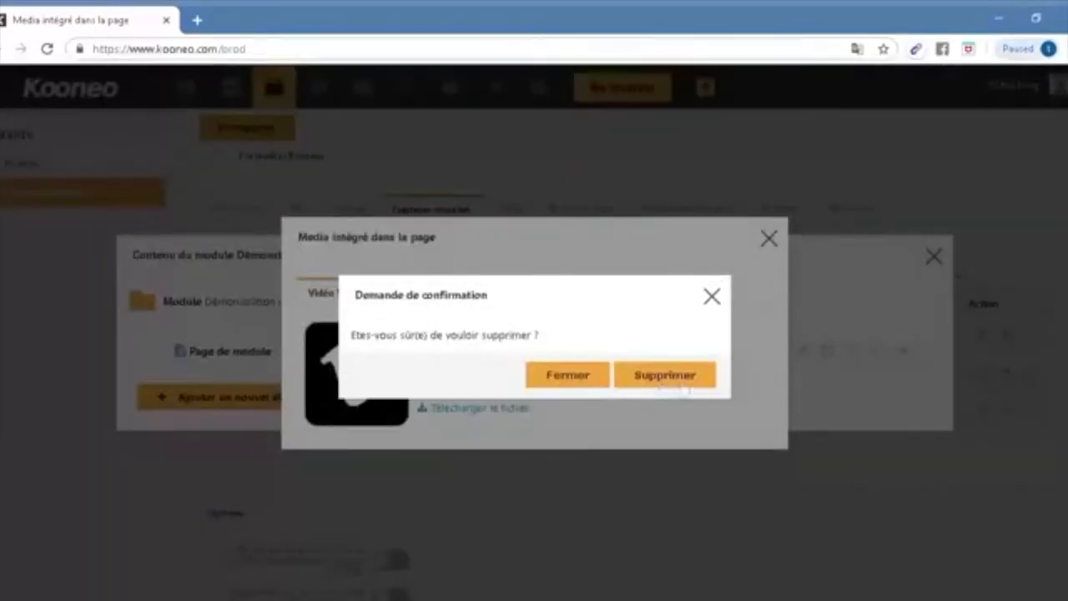
pyautogui.click(677, 377)
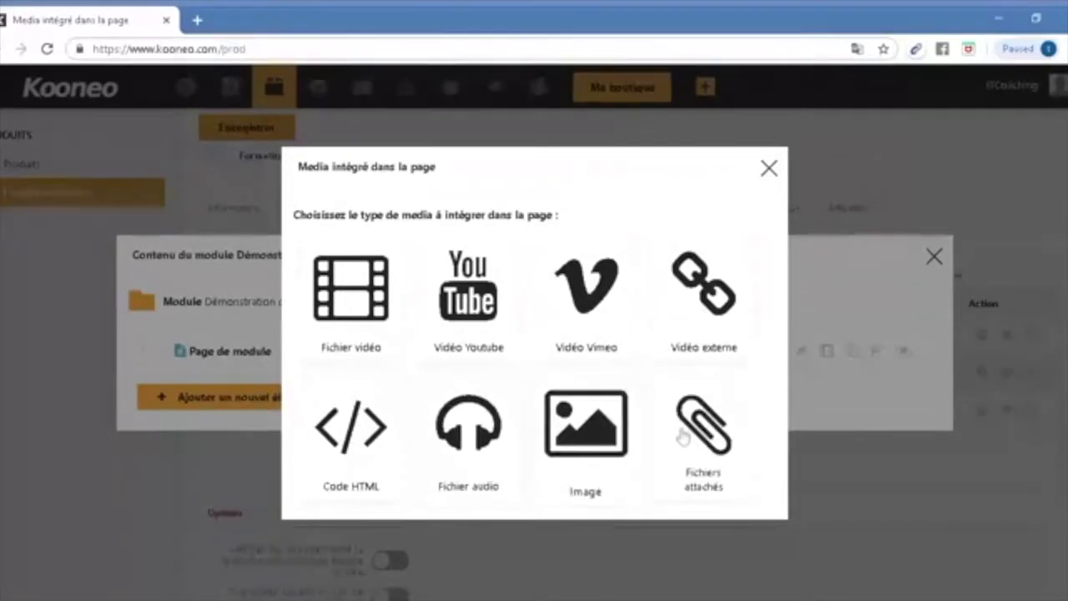
pyautogui.click(501, 313)
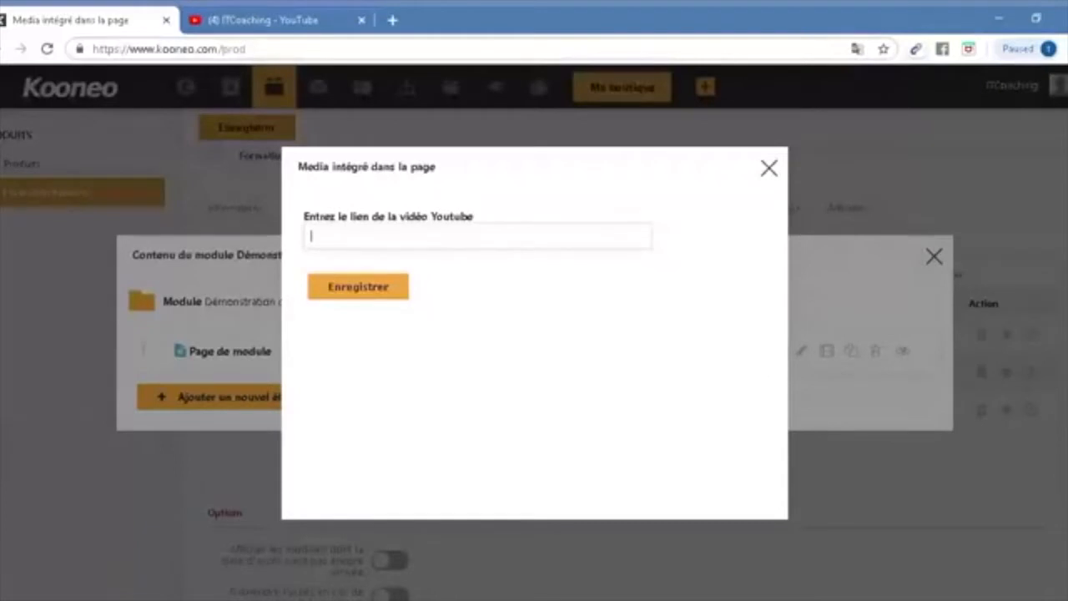
pyautogui.write('https://www.youtube.com/watch?v=L5JnkYbbORo&t=33s')
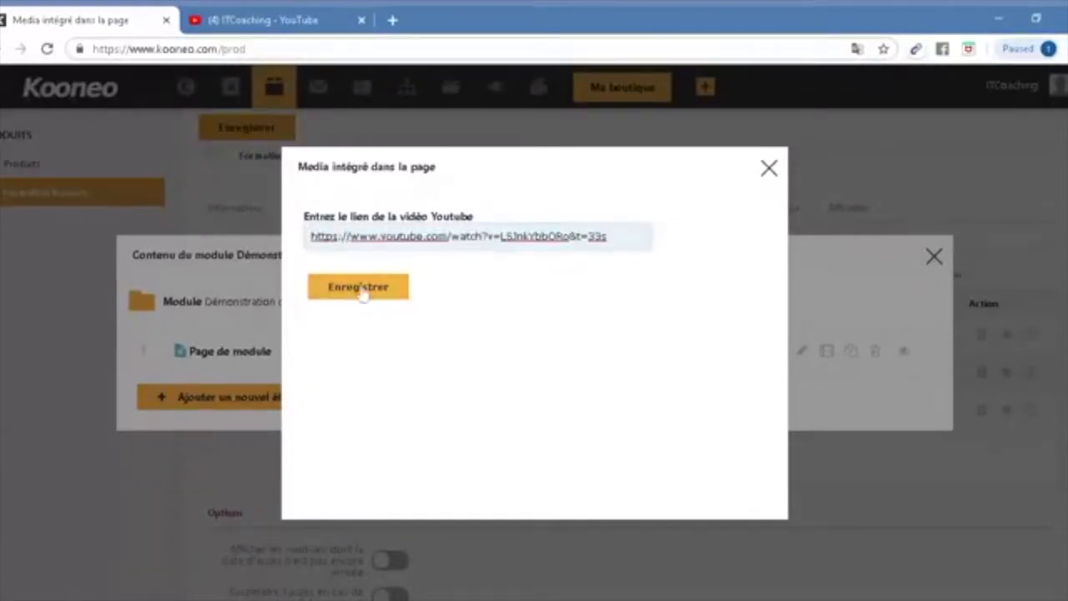
pyautogui.click(359, 289)
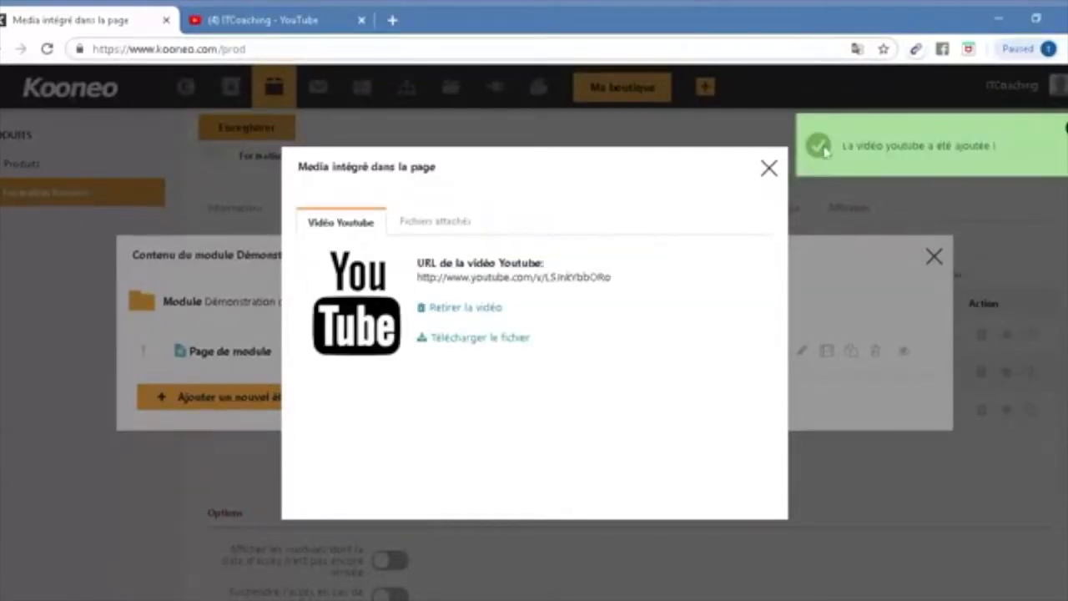
pyautogui.click(771, 171)
# - Preview the Démonstration de l'outil page with its YouTube video and return to the module contents
pyautogui.click(903, 350)
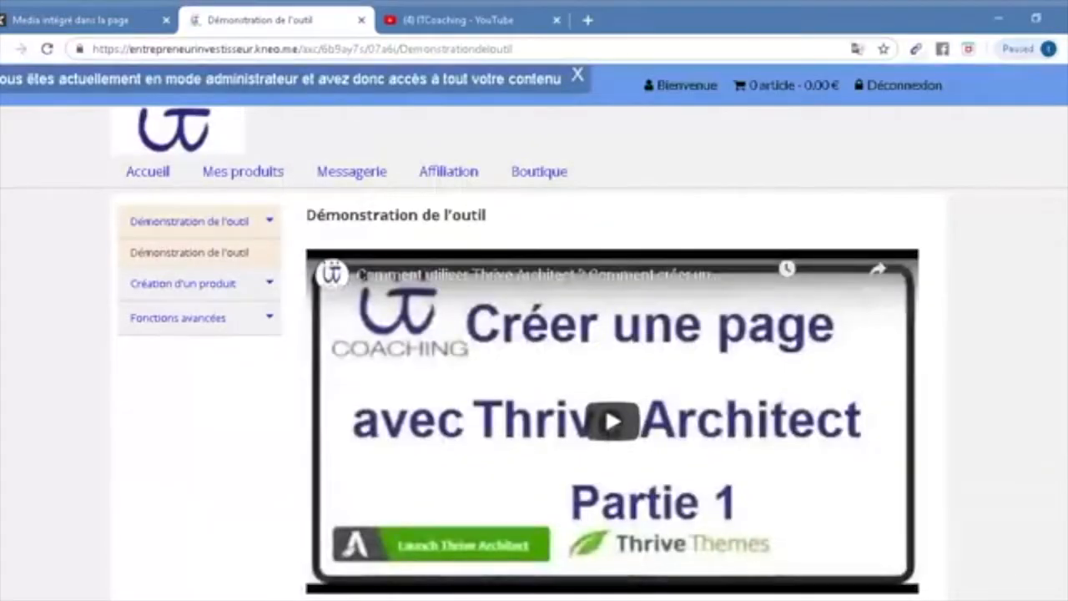
pyautogui.scroll(-1, 534, 334)
pyautogui.scroll(-1, 404, 223)
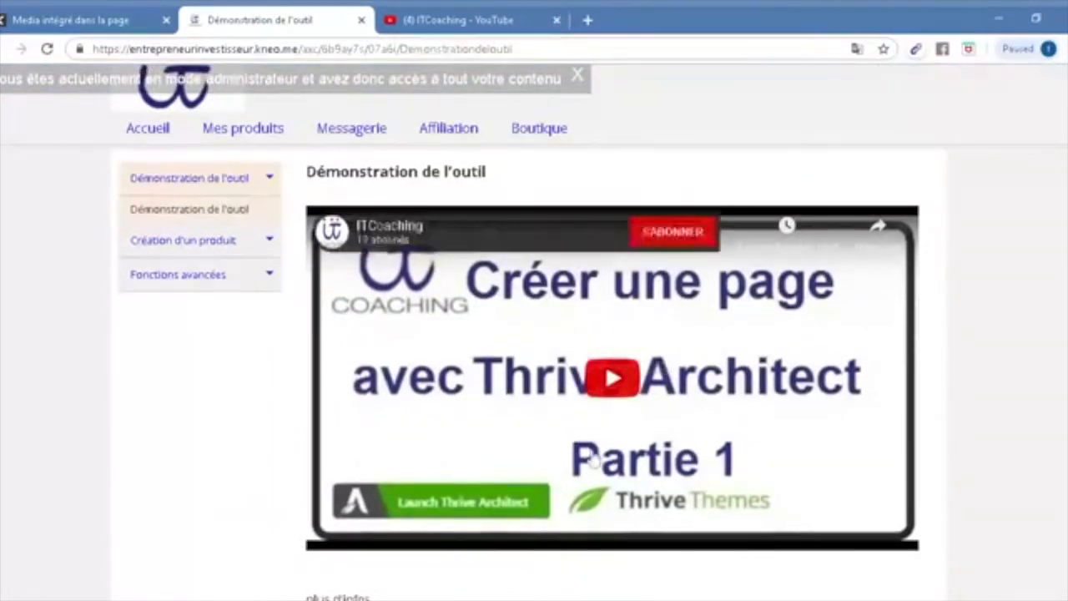
pyautogui.click(71, 17)
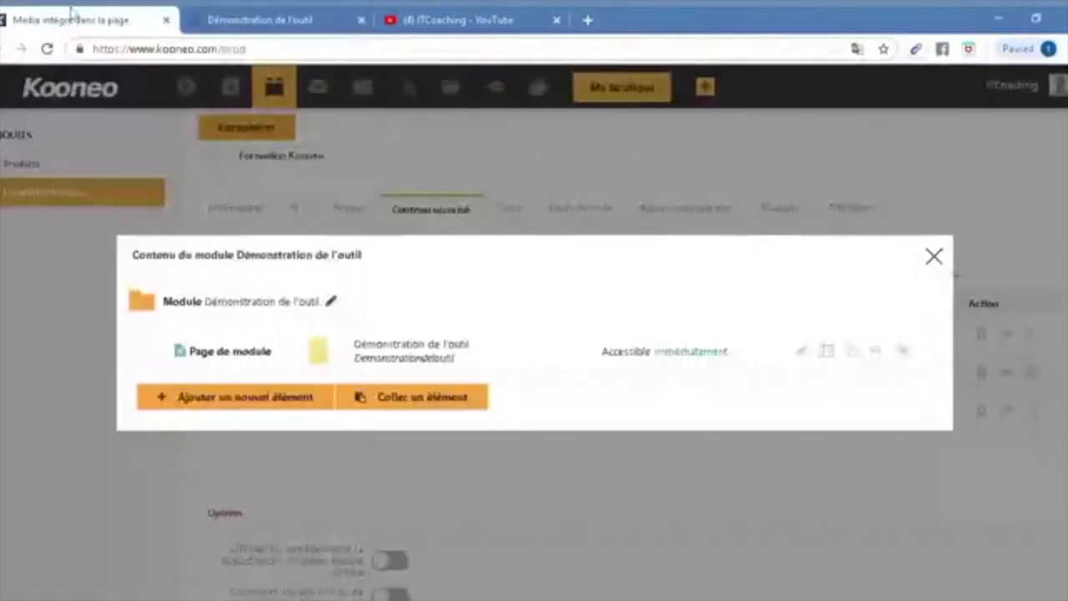
# - Close the current module's contents and add a sub-module named Présentation to the Création d'un produit module
pyautogui.click(933, 257)
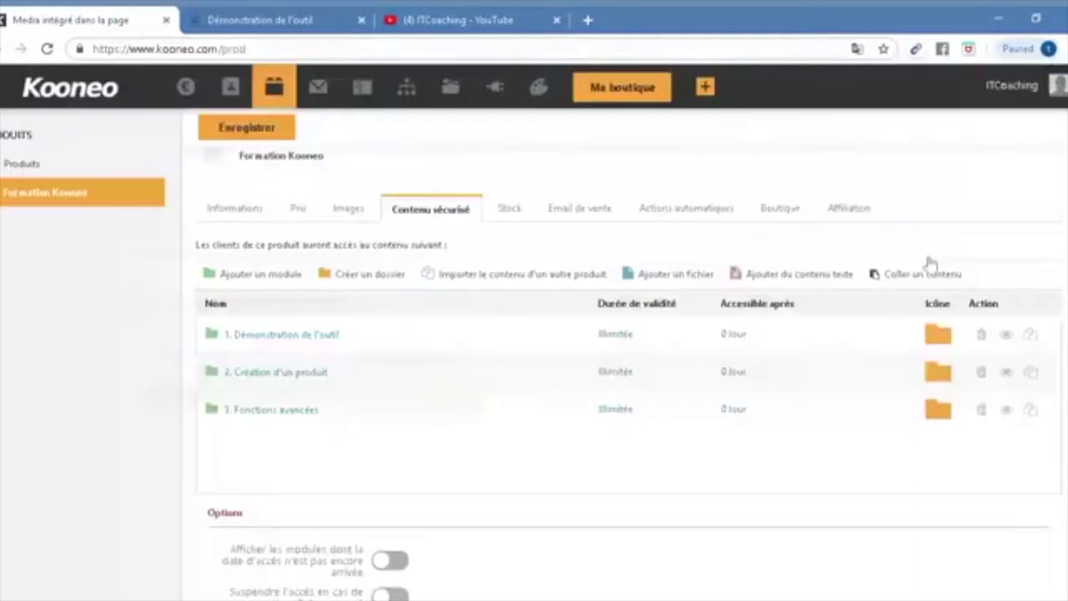
pyautogui.click(307, 373)
pyautogui.click(287, 373)
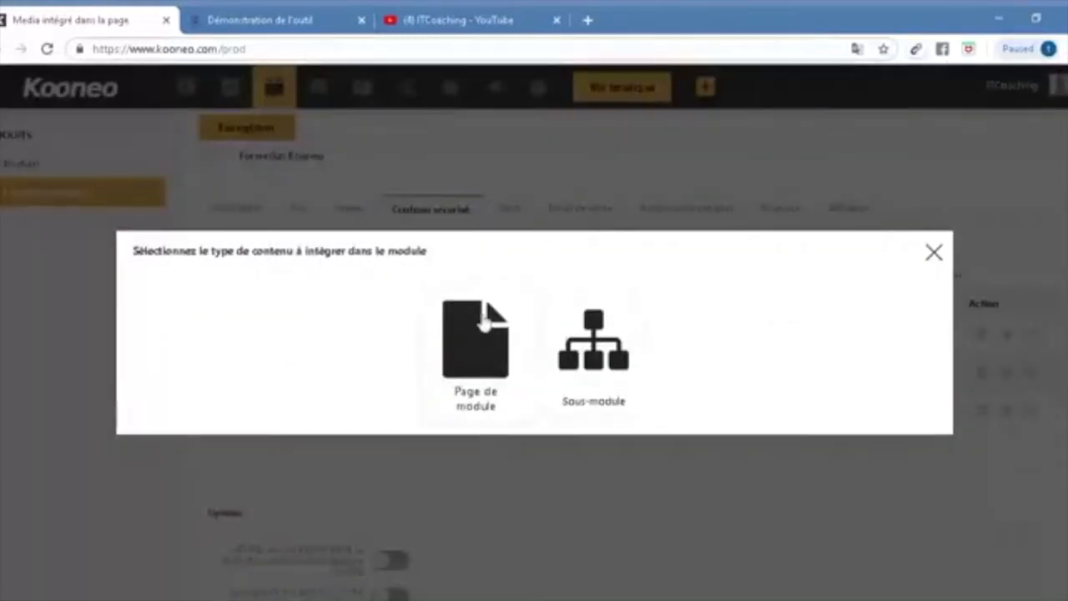
pyautogui.click(594, 324)
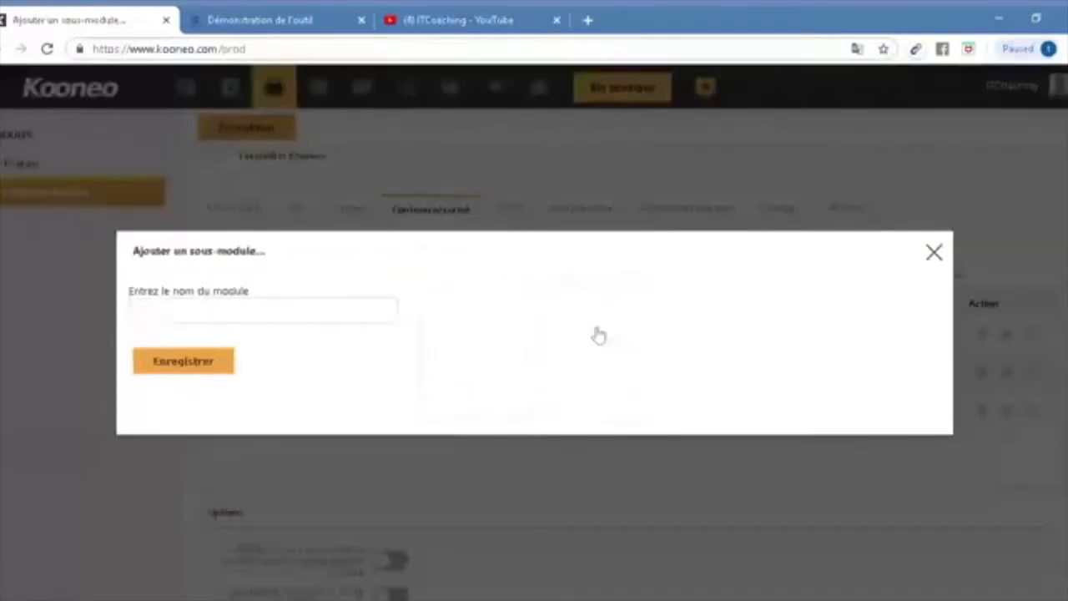
pyautogui.write('PRés')
pyautogui.press('BackSpace')
pyautogui.press('BackSpace')
pyautogui.press('BackSpace')
pyautogui.write('rés')
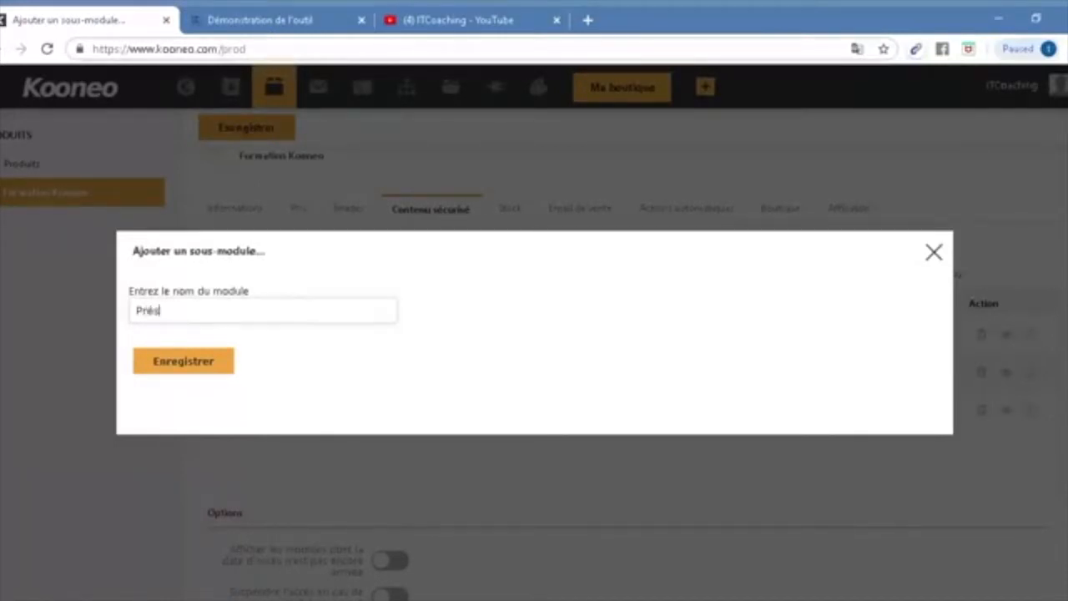
pyautogui.write('entation')
pyautogui.click(222, 360)
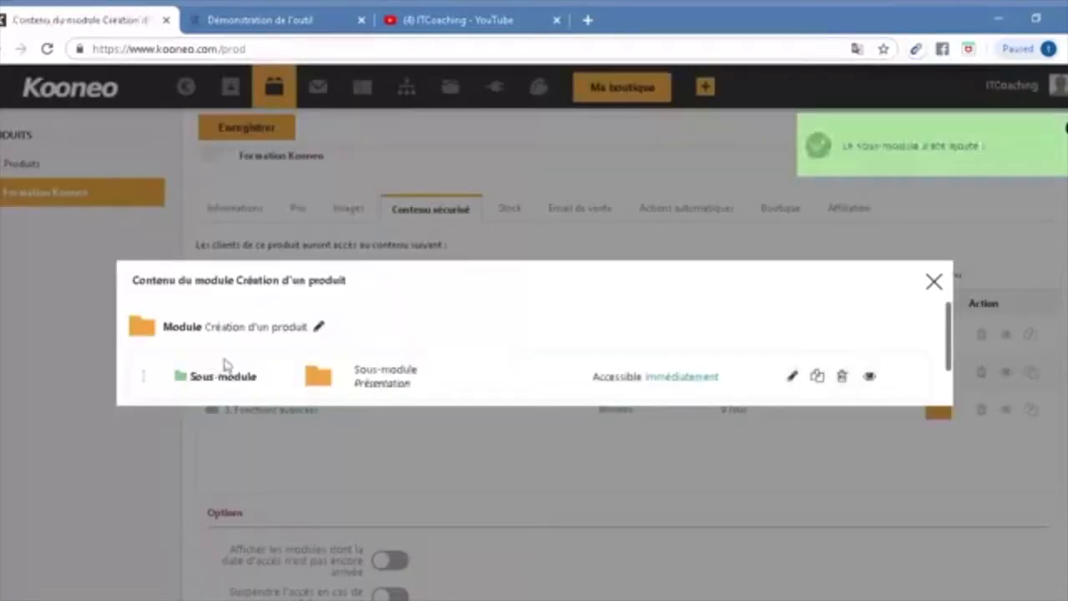
# - Add a second sub-module named Création d'un produit numérique to the Création d'un produit module
pyautogui.scroll(-2, 234, 375)
pyautogui.click(240, 380)
pyautogui.click(606, 397)
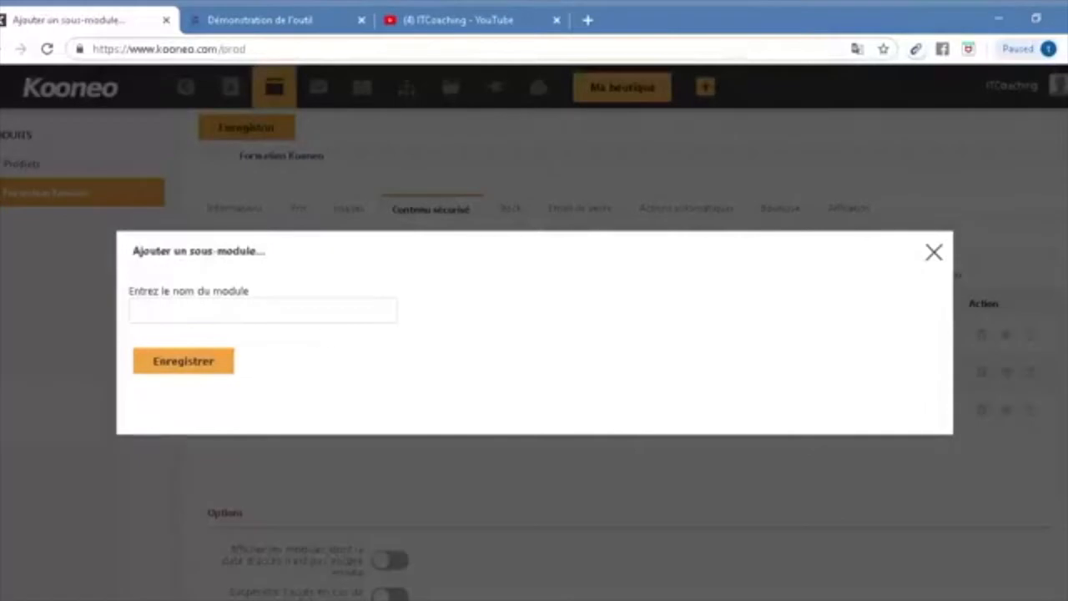
pyautogui.write('Créa')
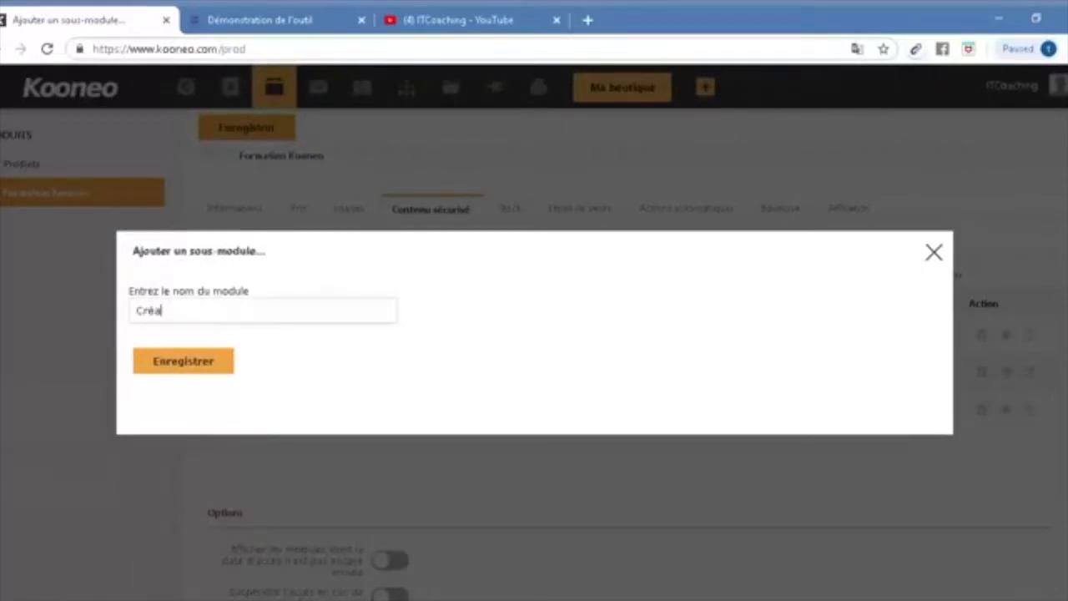
pyautogui.write("tion d'un produit")
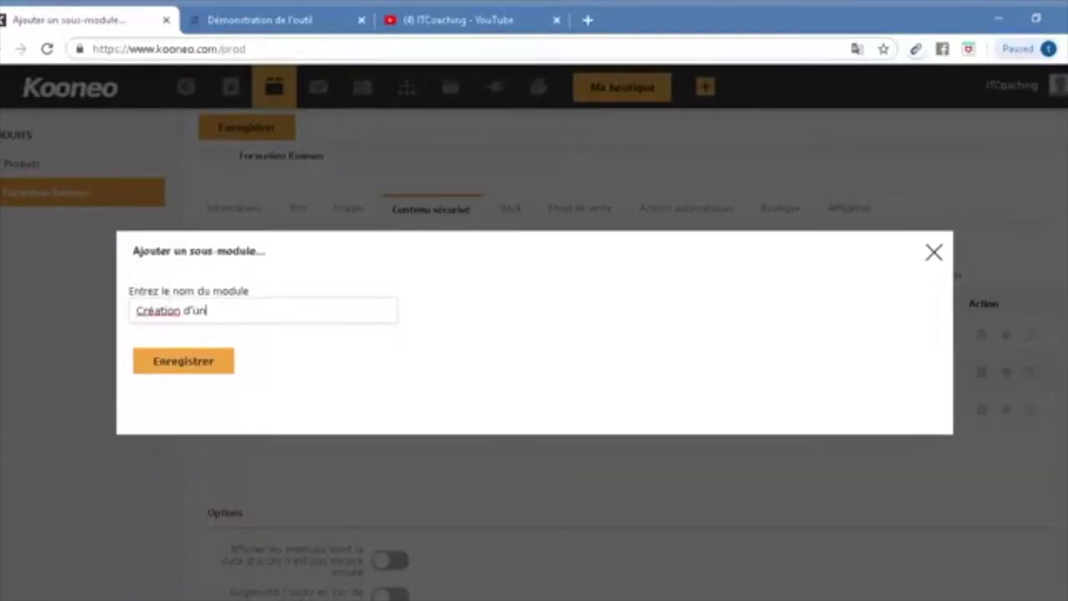
pyautogui.write('érique')
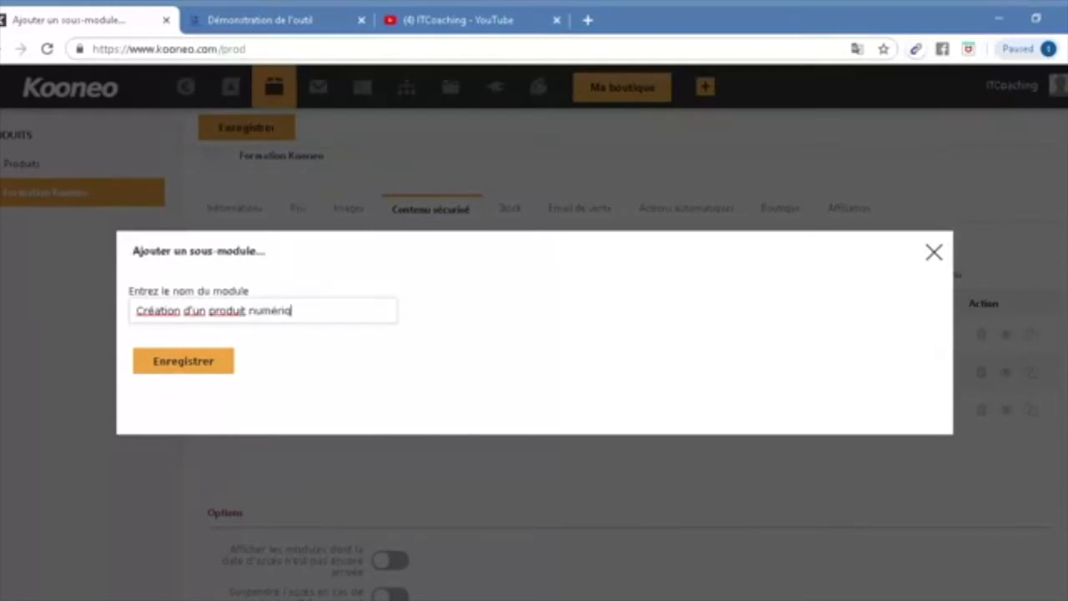
pyautogui.press('Return')
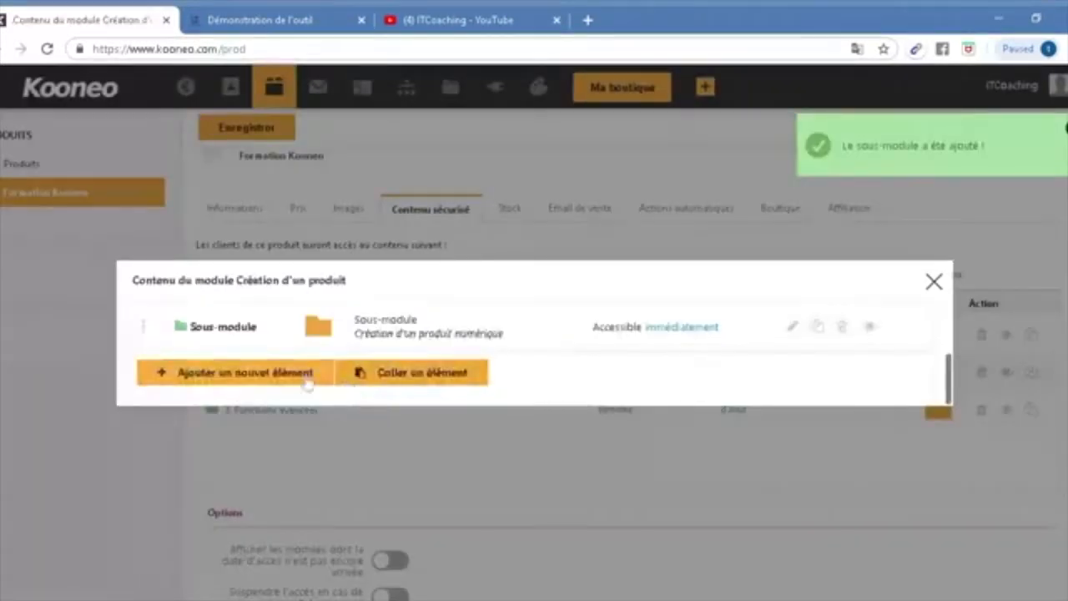
# - Add a sub-module named Création d'un produit physique, correcting the spelling of physique before saving it
pyautogui.click(269, 377)
pyautogui.click(575, 352)
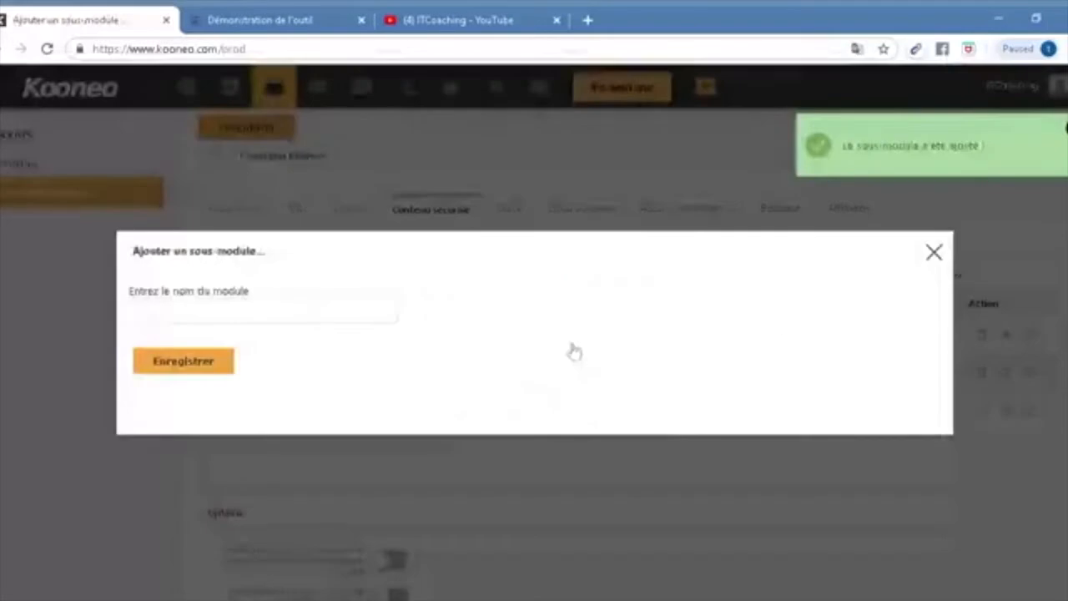
pyautogui.write('Créa')
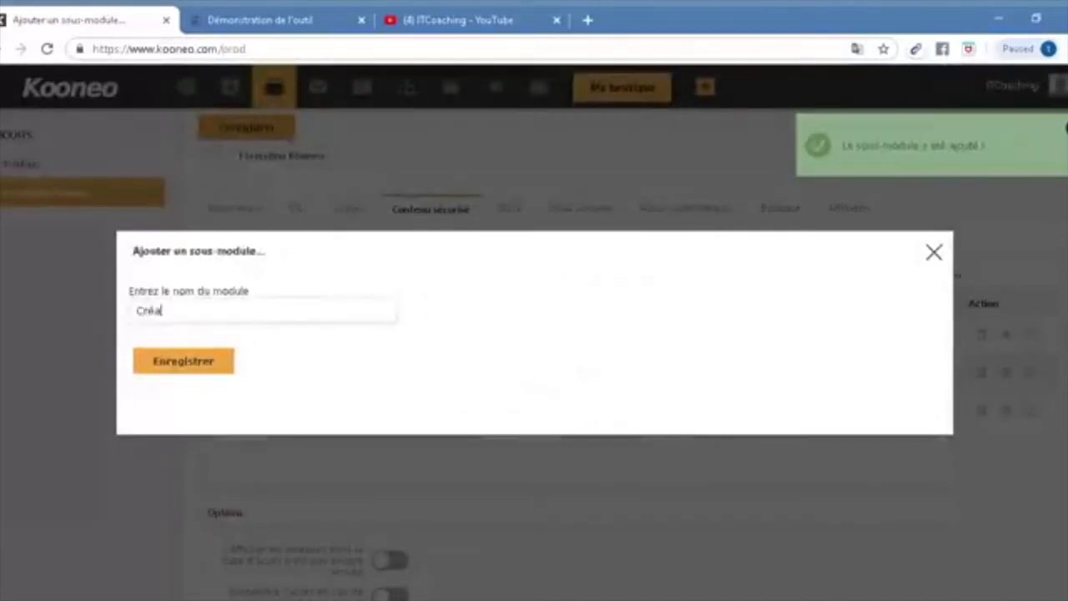
pyautogui.write("tion d'un produit physique")
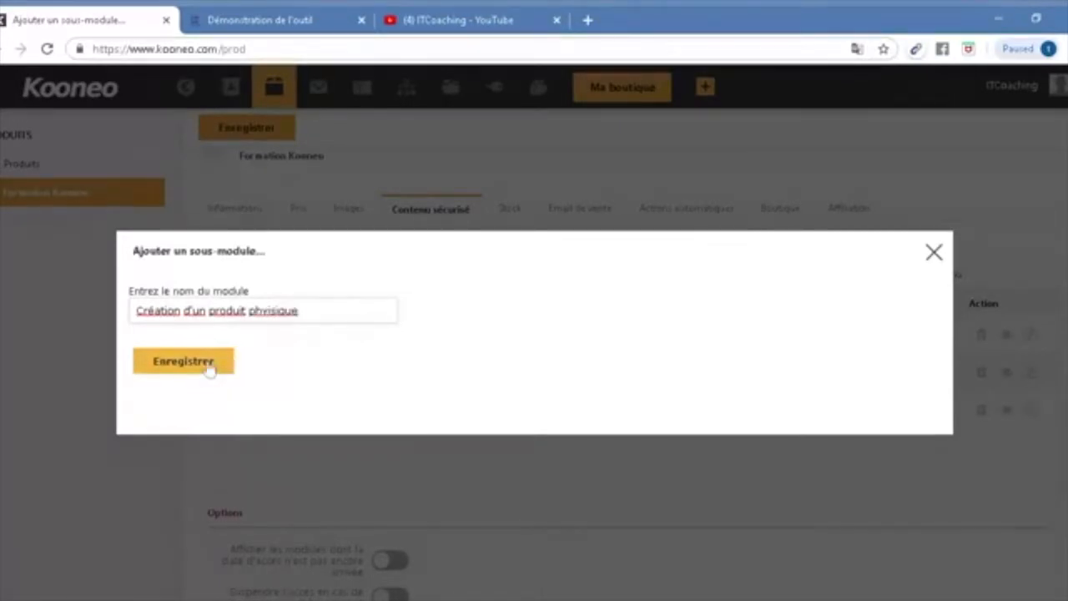
pyautogui.press('BackSpace')
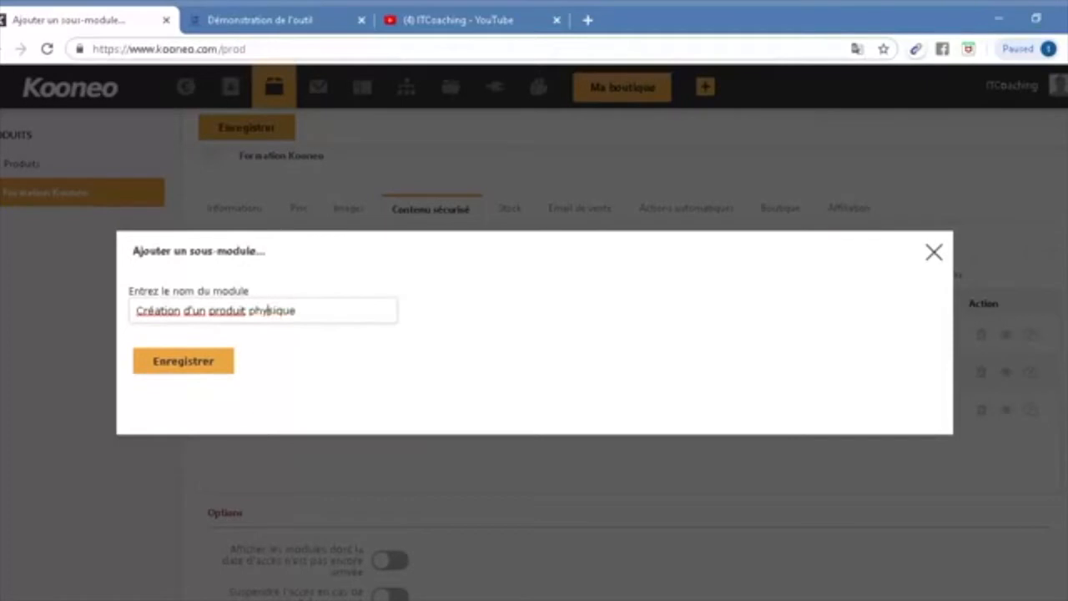
pyautogui.click(208, 369)
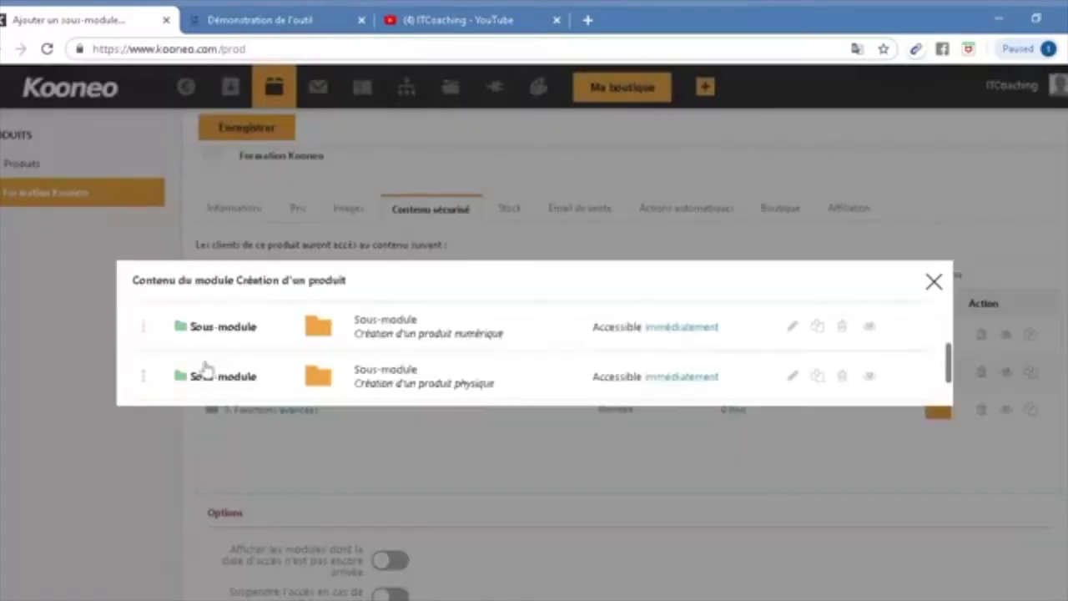
# - Add a sub-module named Autres informations to the Création d'un produit module and close the module's contents
pyautogui.scroll(-2, 207, 368)
pyautogui.click(227, 375)
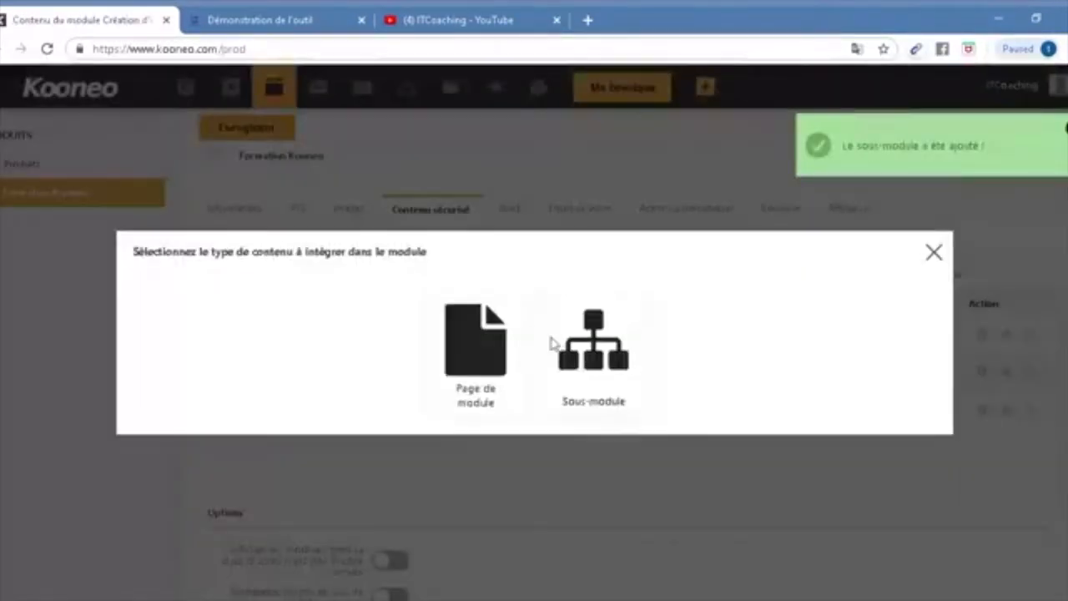
pyautogui.click(588, 344)
pyautogui.write('Autres informations')
pyautogui.click(174, 361)
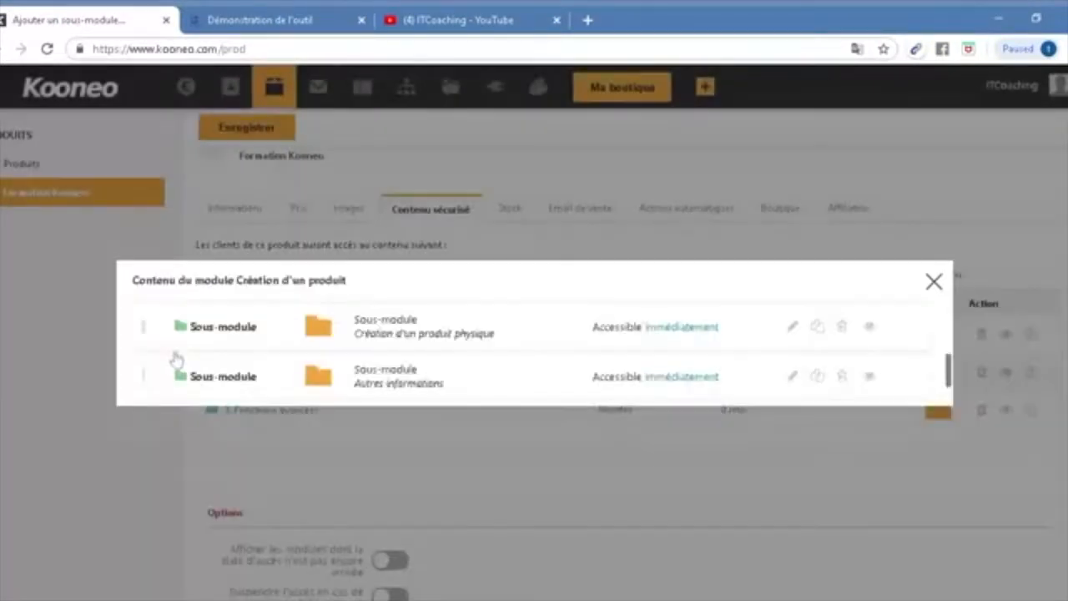
pyautogui.click(934, 281)
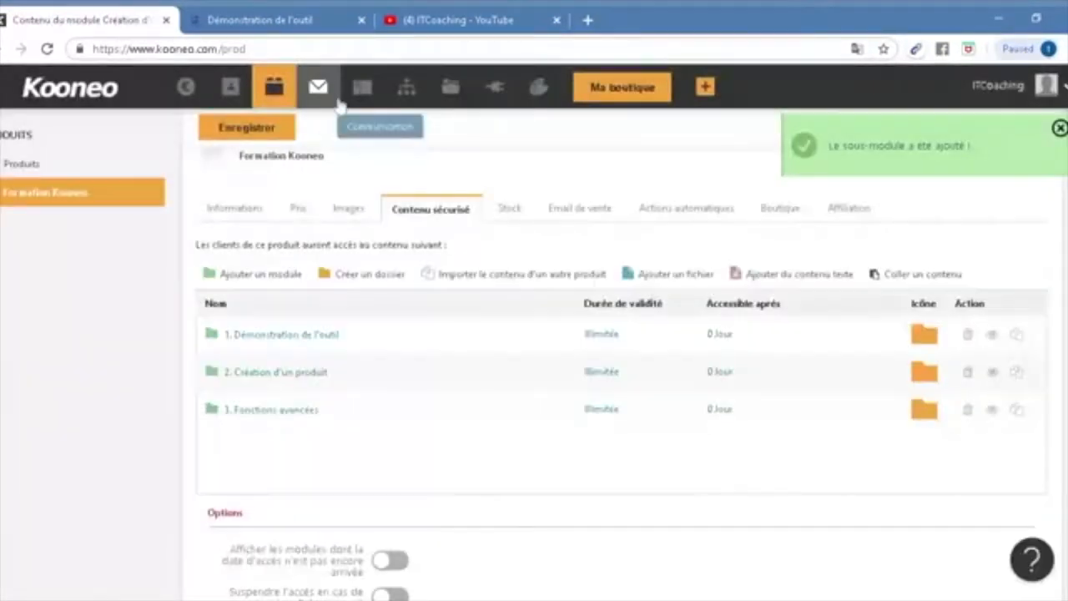
# - Add a module page titled Outils to the Fonctions avancées module, close its contents and save the product
pyautogui.click(295, 419)
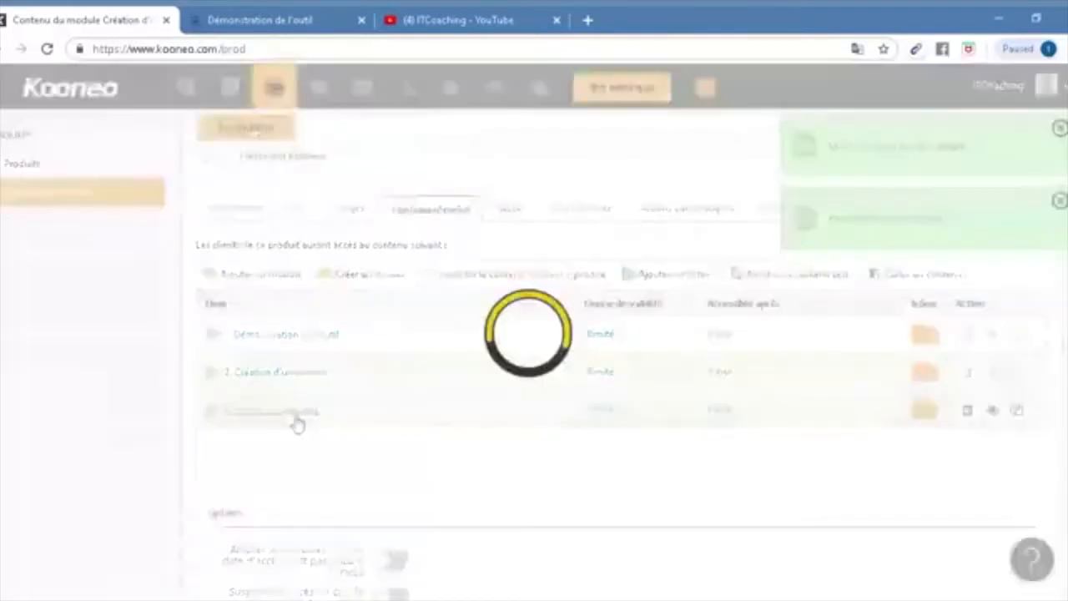
pyautogui.click(262, 372)
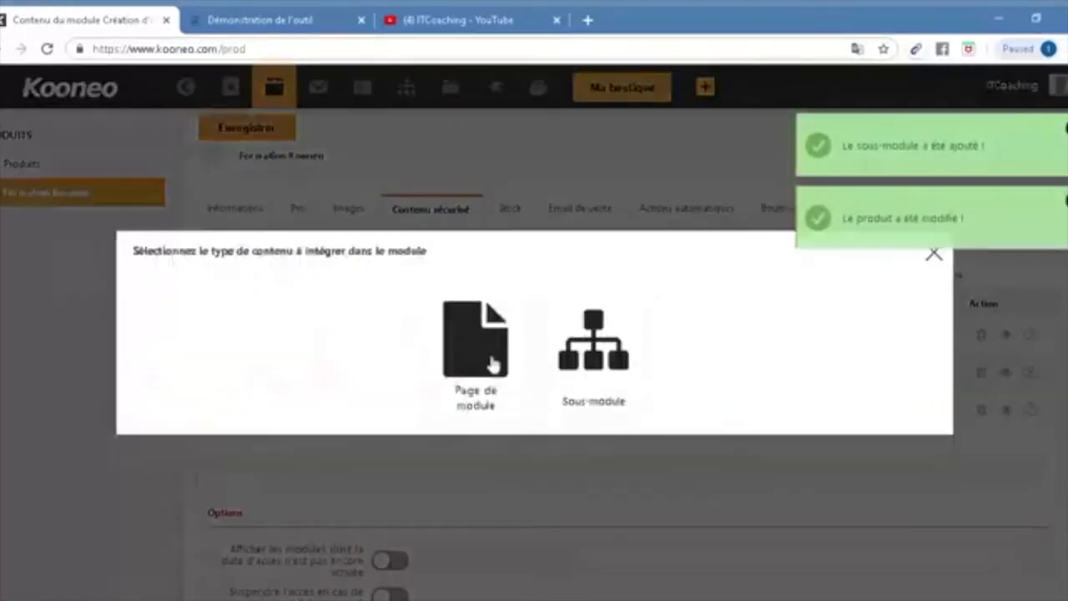
pyautogui.click(491, 359)
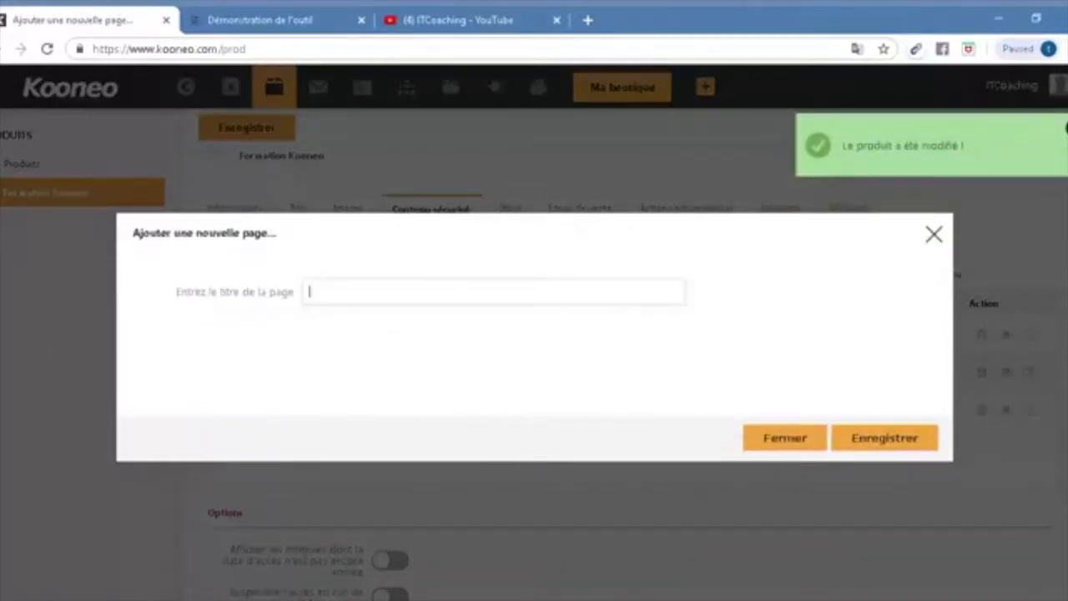
pyautogui.write('Outils')
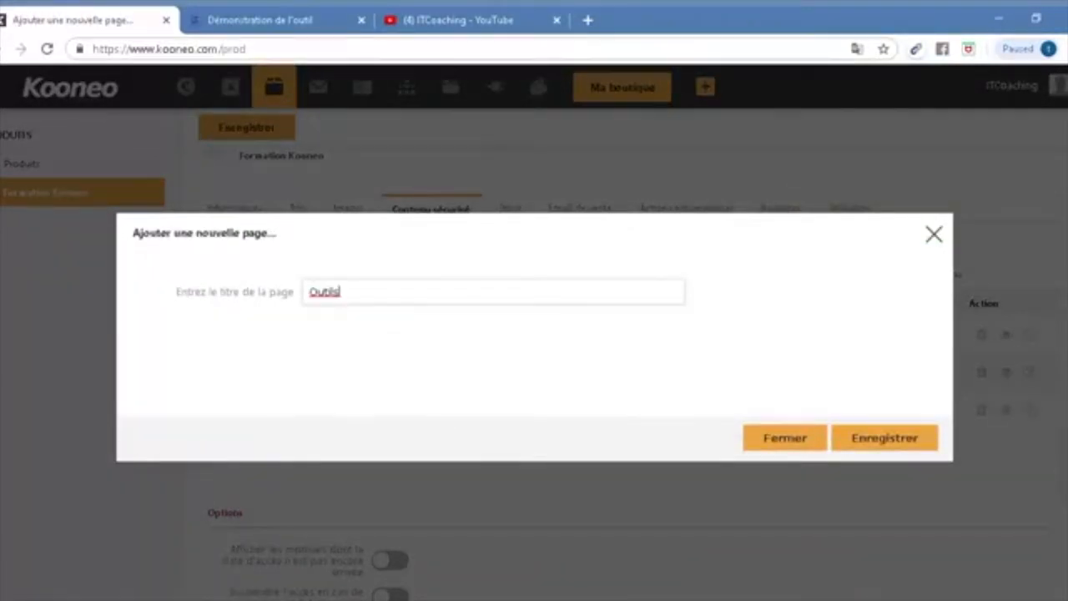
pyautogui.click(889, 439)
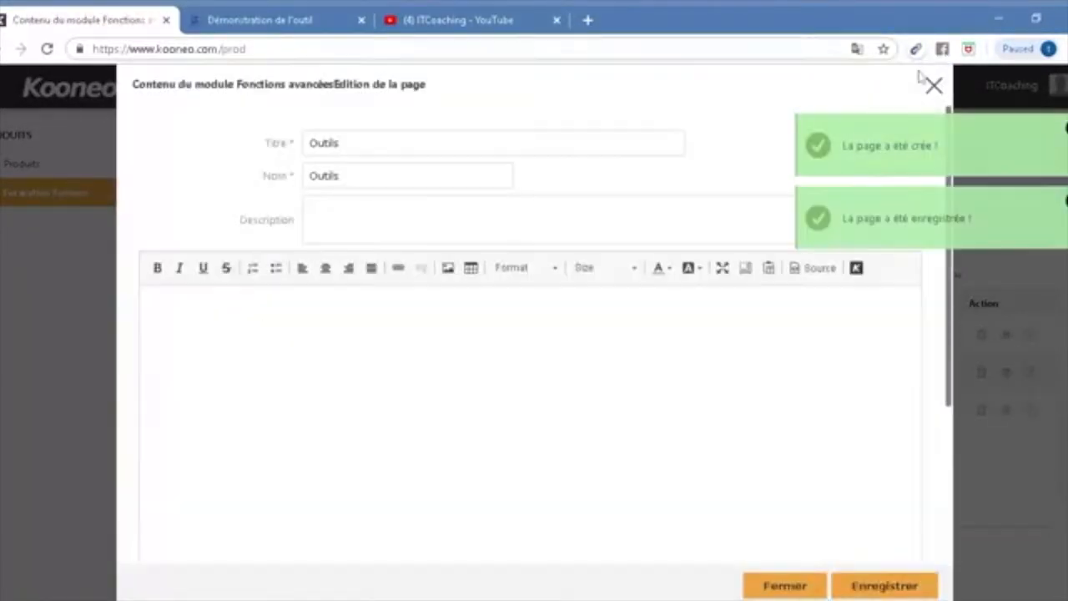
pyautogui.click(933, 86)
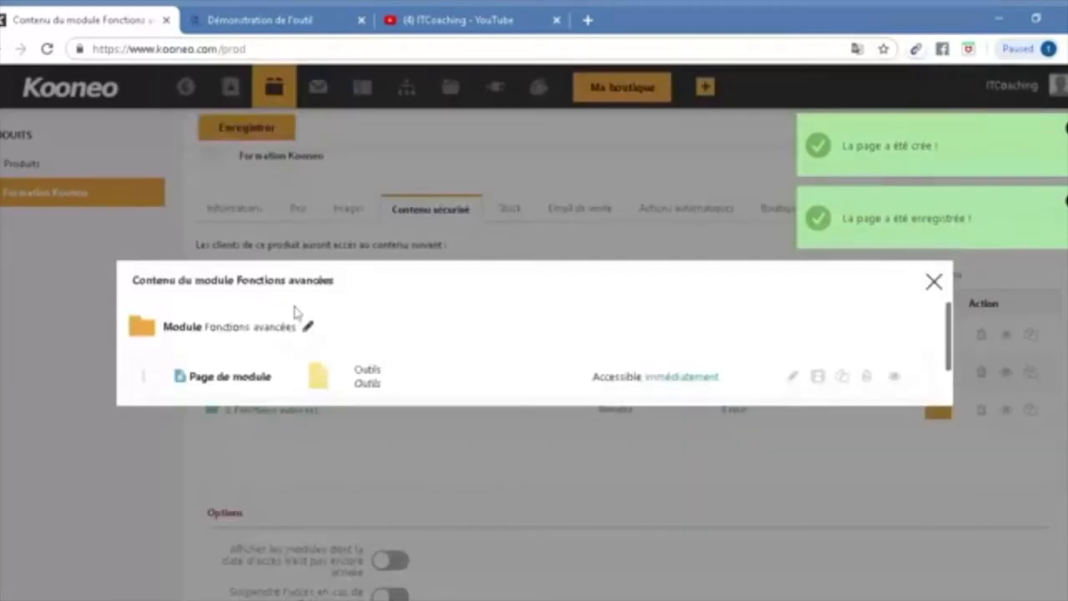
pyautogui.click(933, 282)
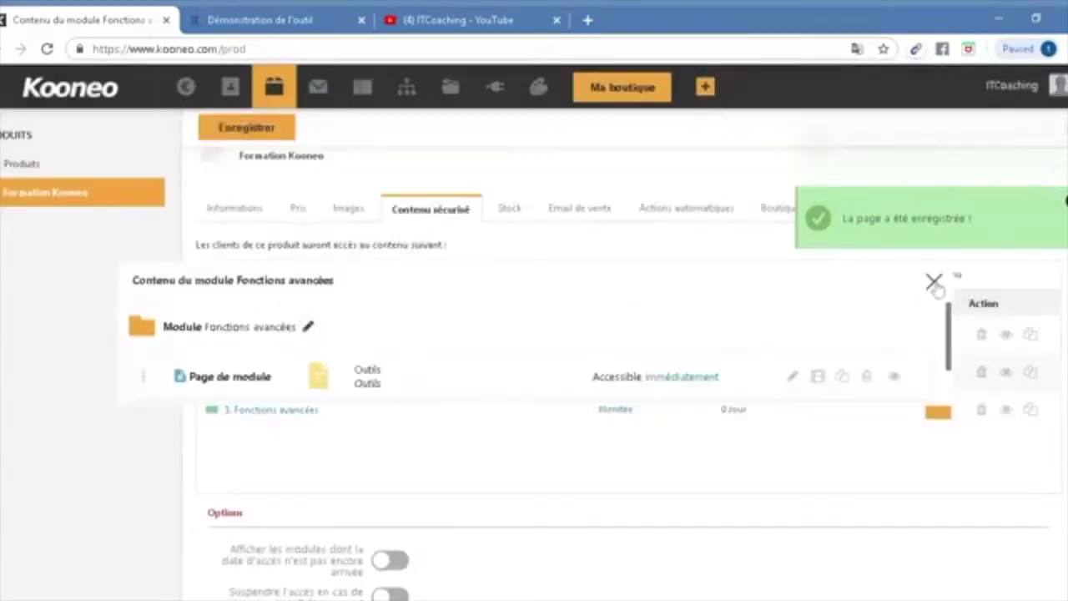
pyautogui.click(243, 135)
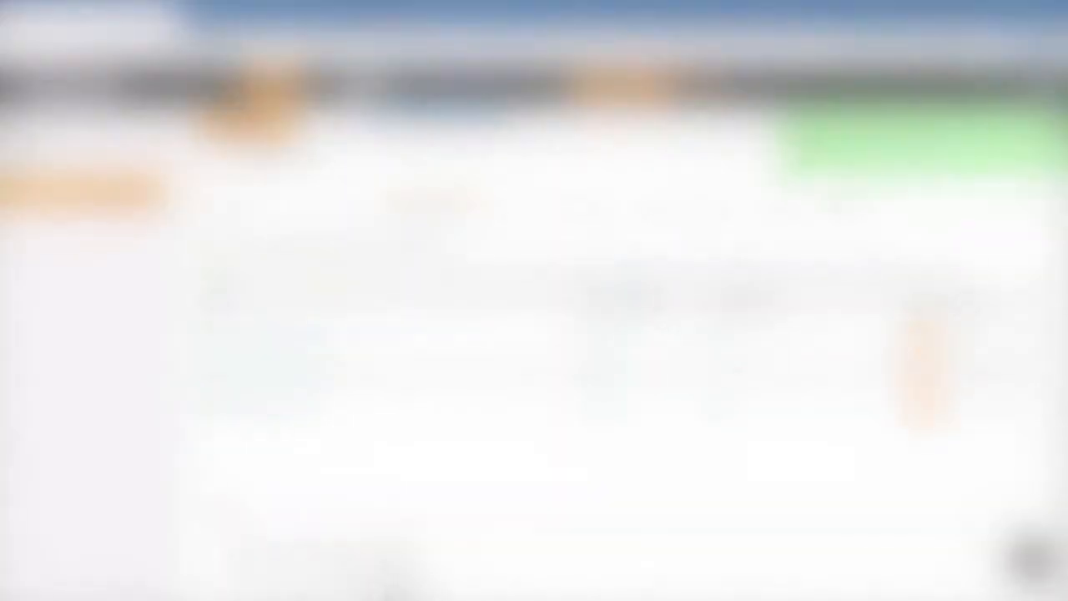
# - Open the public home page from the web pages list and view Formation Kooneo's Démonstration de l'outil page as a member
pyautogui.click(361, 91)
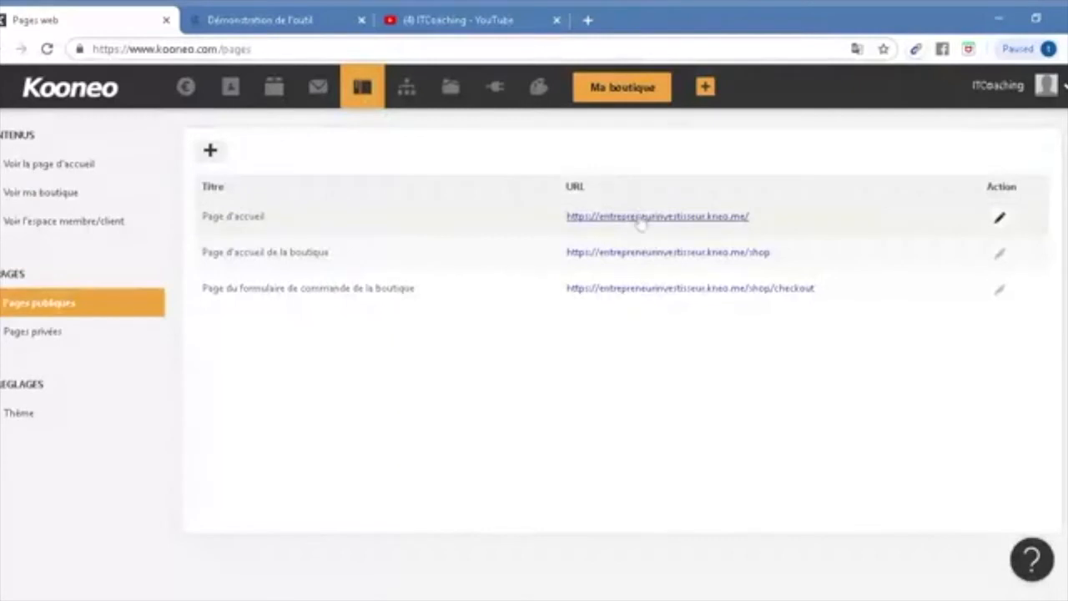
pyautogui.click(641, 217)
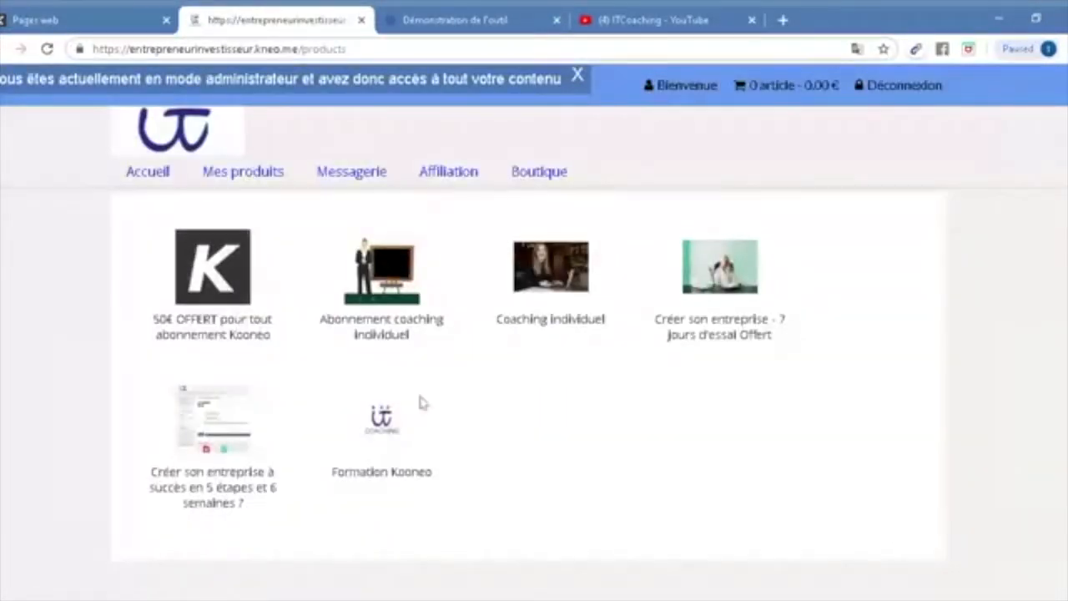
pyautogui.click(390, 429)
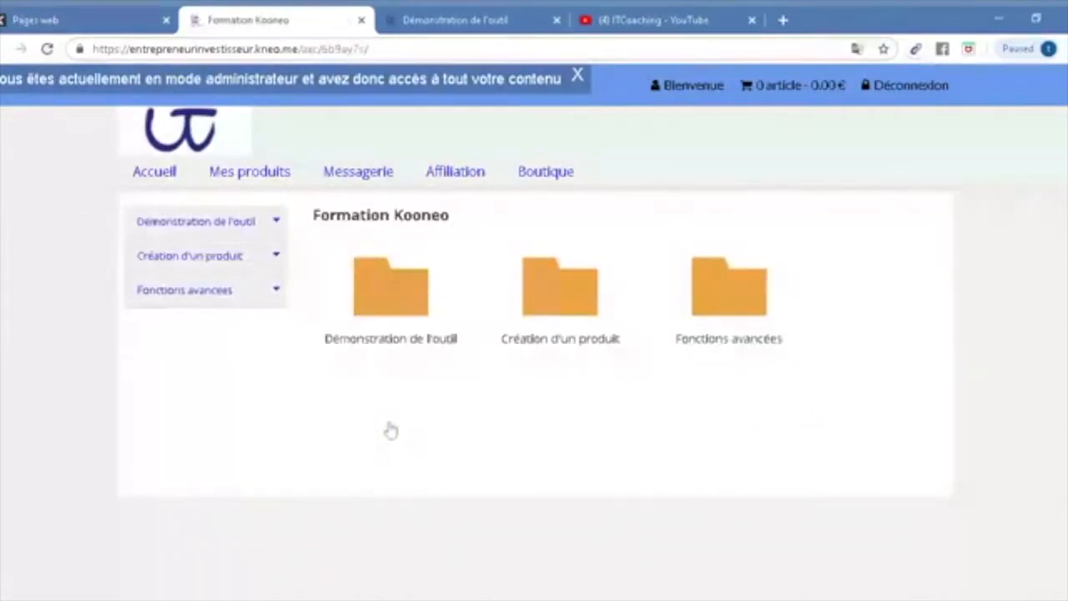
pyautogui.click(244, 219)
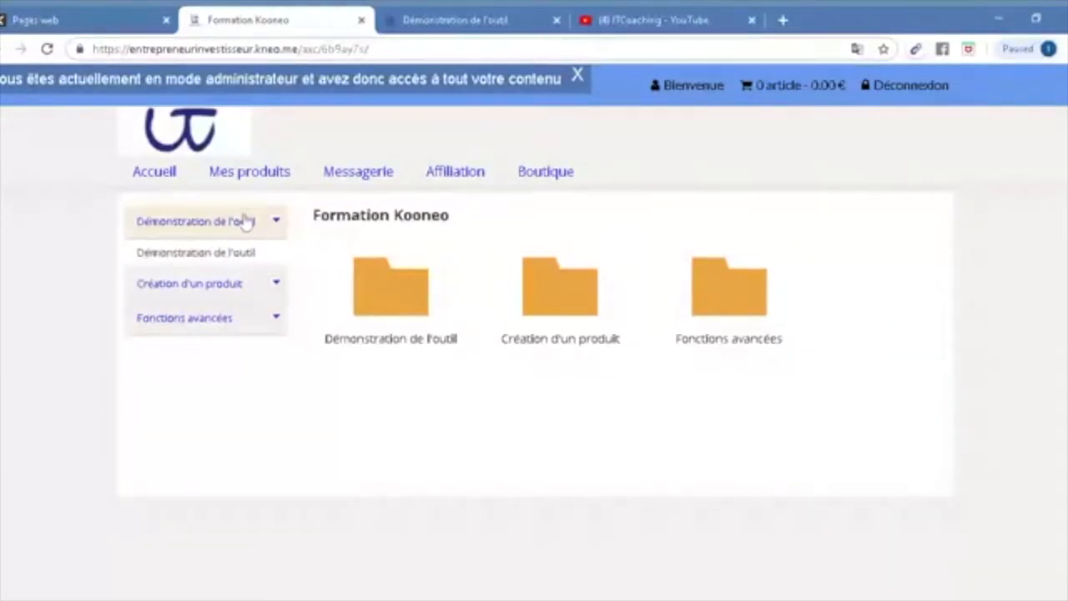
pyautogui.click(237, 263)
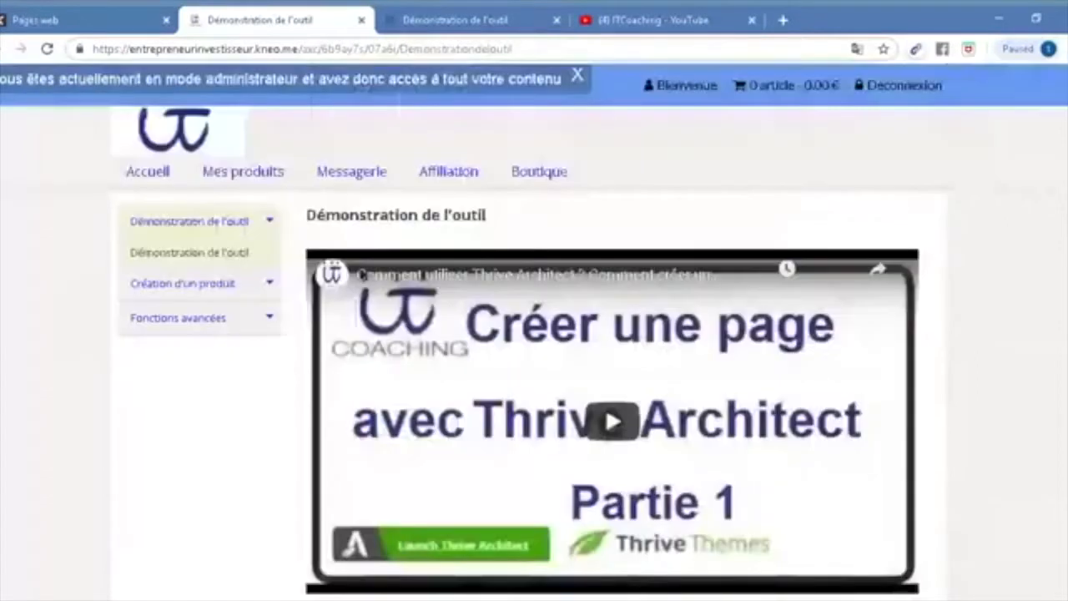
# - Browse the Création d'un produit sub-modules and the Outils page of Fonctions avancées in the member area
pyautogui.click(171, 288)
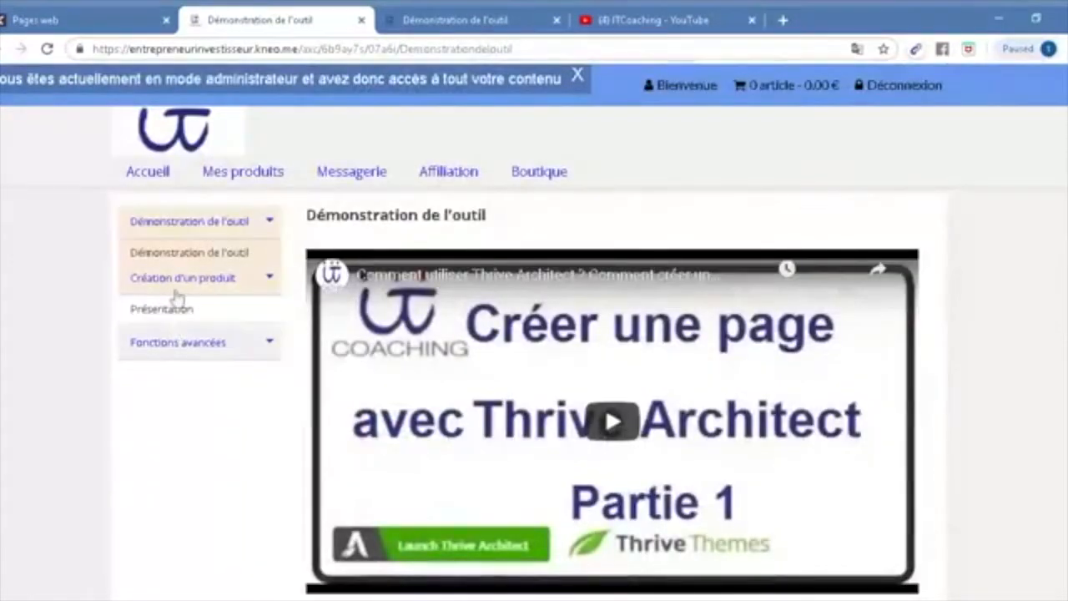
pyautogui.click(193, 288)
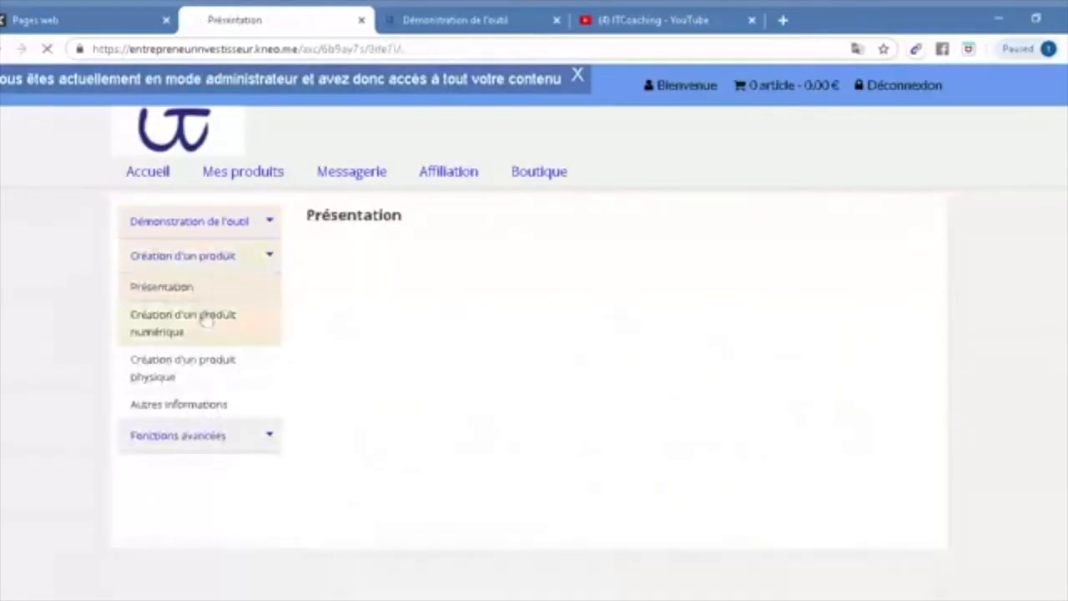
pyautogui.click(222, 404)
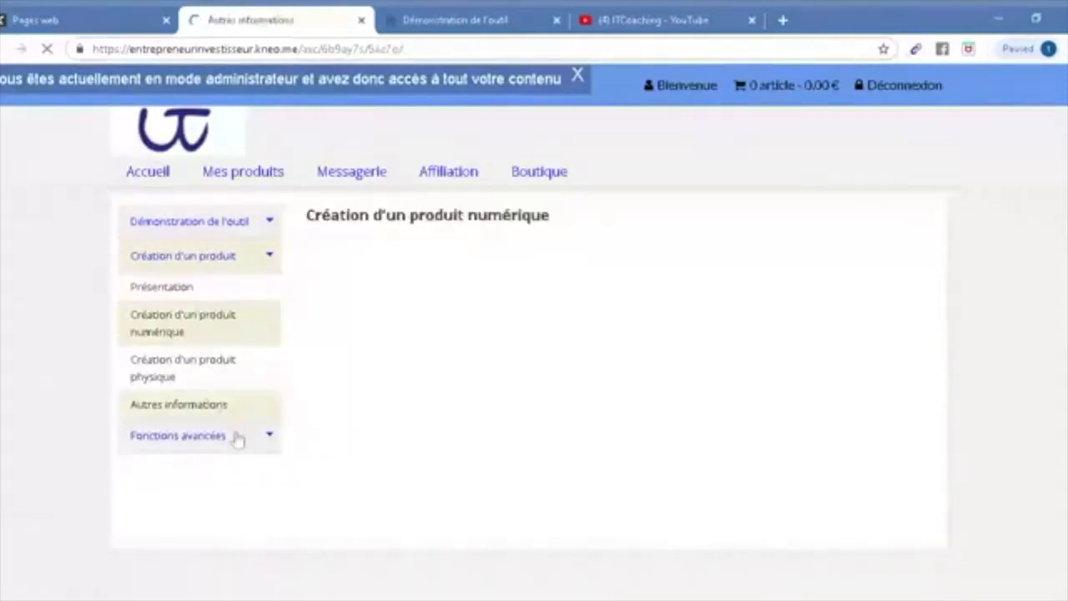
pyautogui.click(233, 391)
pyautogui.click(232, 325)
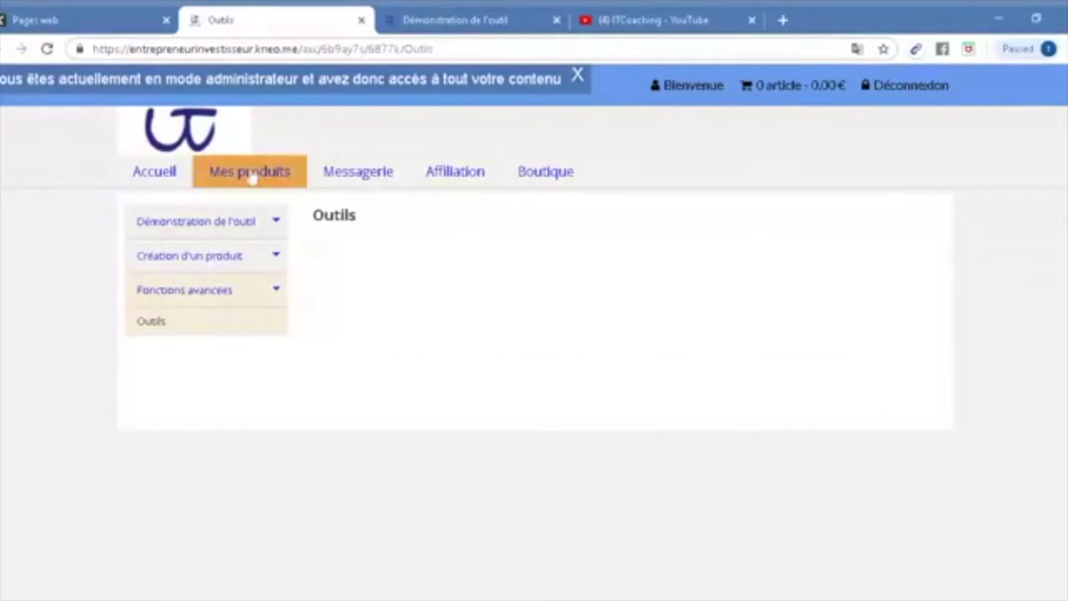
# - View the member's product list, open Formation Kooneo, and close the member area
pyautogui.click(251, 174)
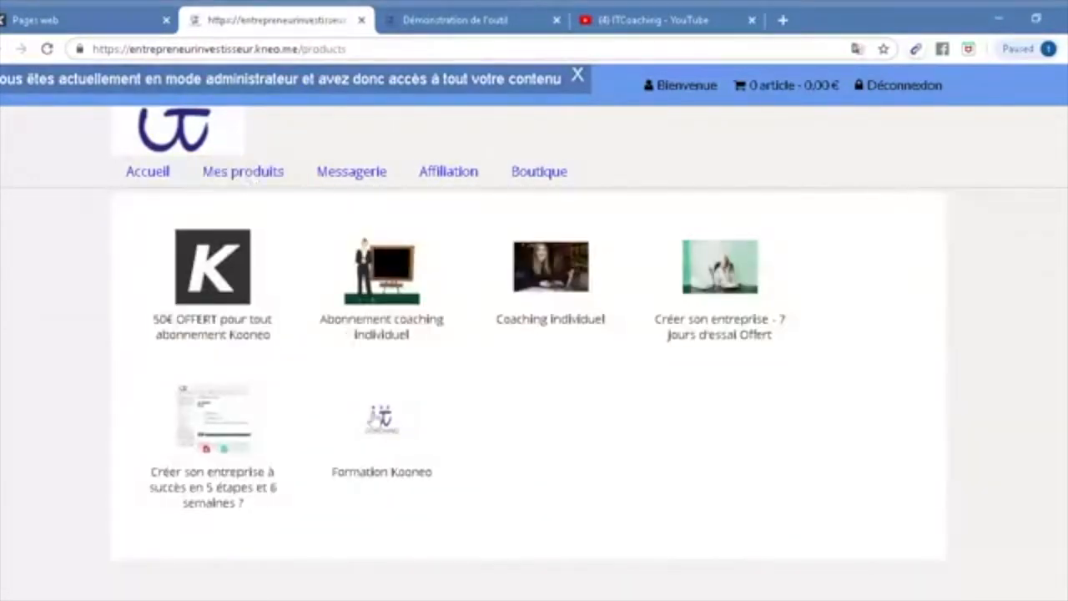
pyautogui.click(380, 418)
pyautogui.click(361, 19)
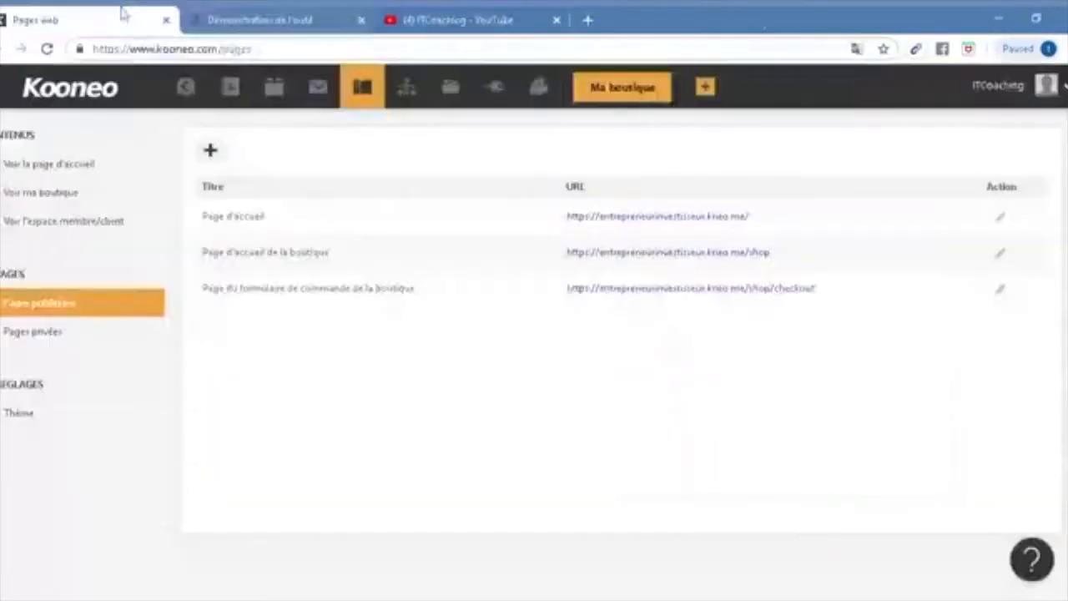
# - Open Formation Kooneo for editing from the product list and show its secure content
pyautogui.click(275, 87)
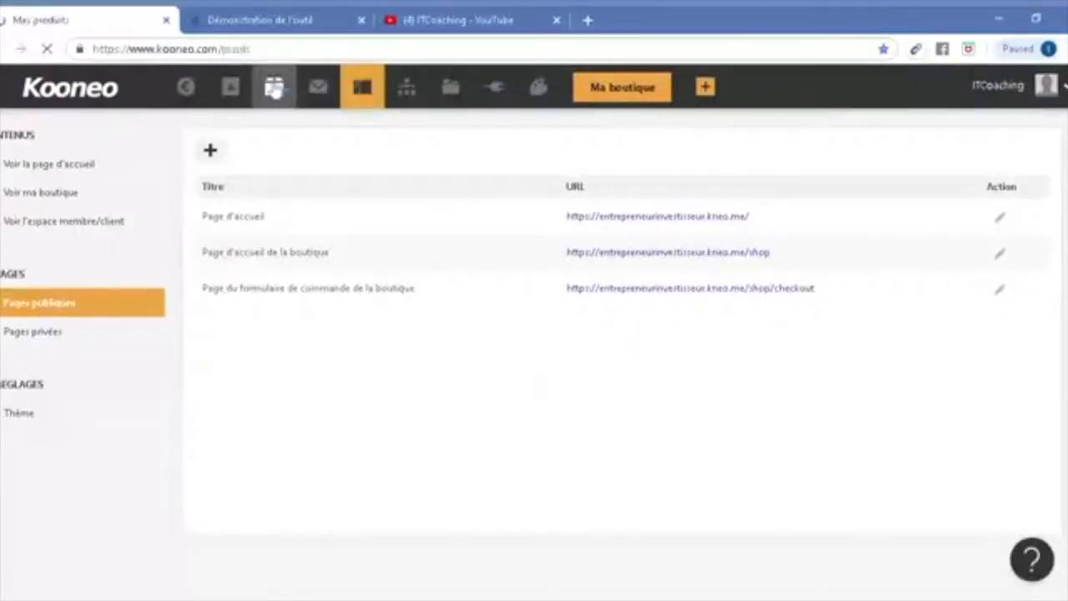
pyautogui.click(498, 382)
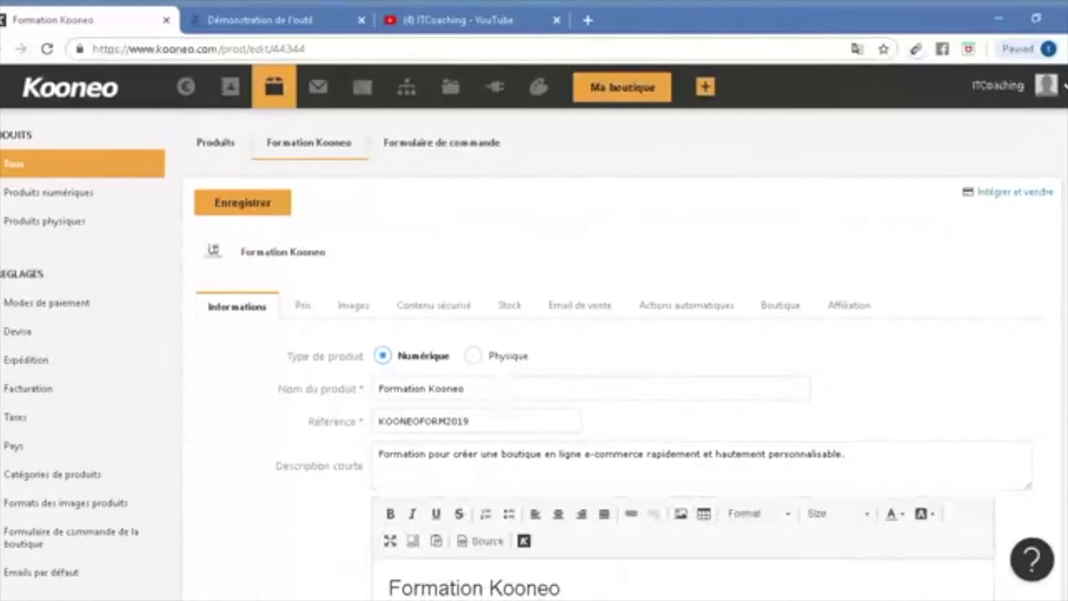
pyautogui.scroll(-2, 501, 384)
pyautogui.click(432, 166)
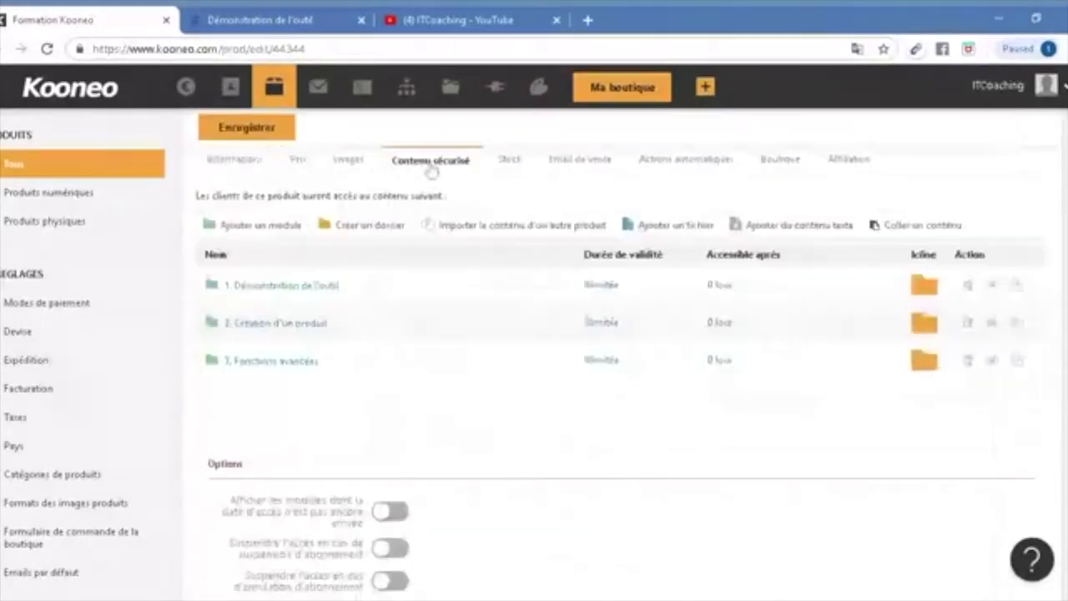
pyautogui.scroll(1, 431, 171)
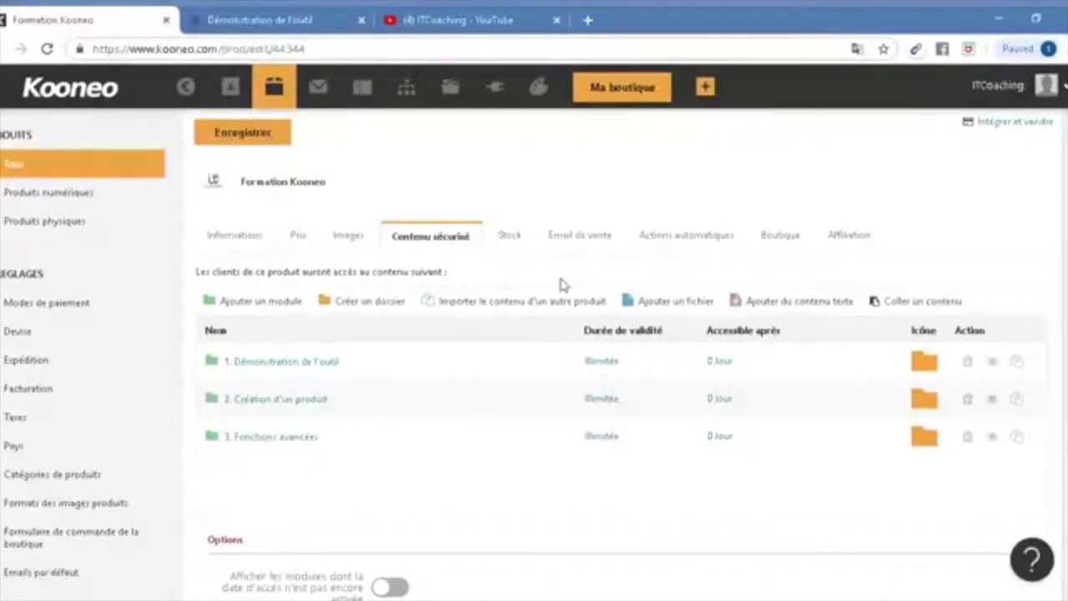
# - Make the Démonstration de l'outil module accessible after 5 days, valid for the subscription period, and review its access settings
pyautogui.click(603, 363)
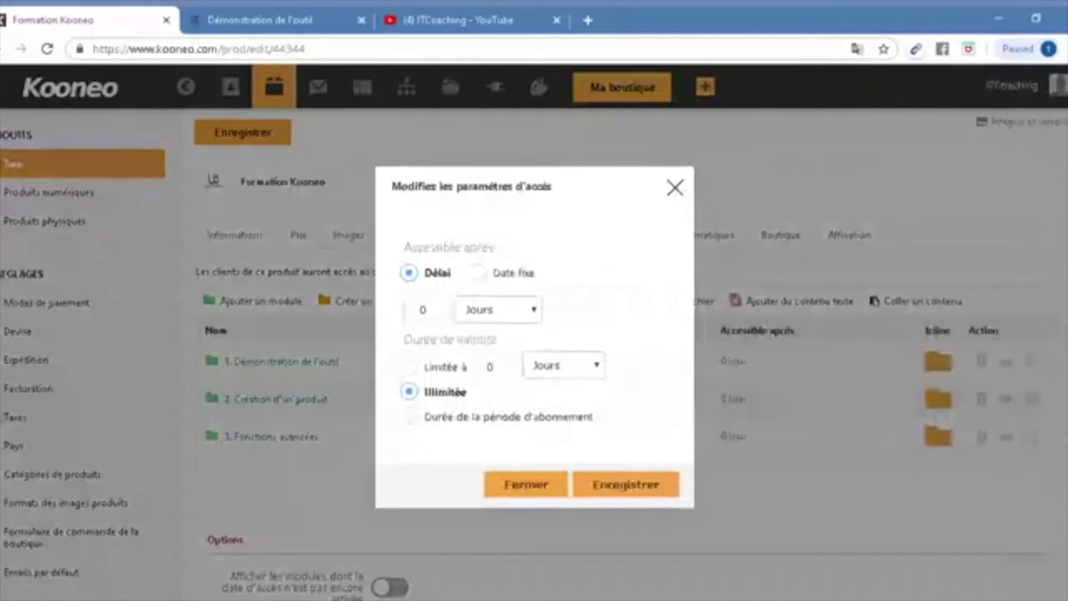
pyautogui.click(427, 309)
pyautogui.press('BackSpace')
pyautogui.write('5')
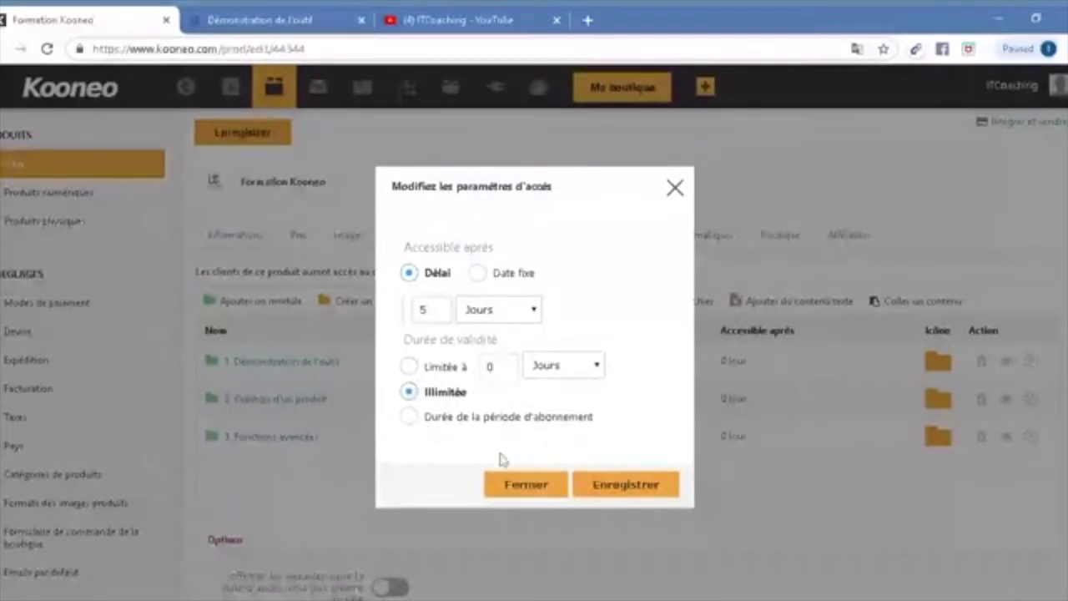
pyautogui.click(413, 419)
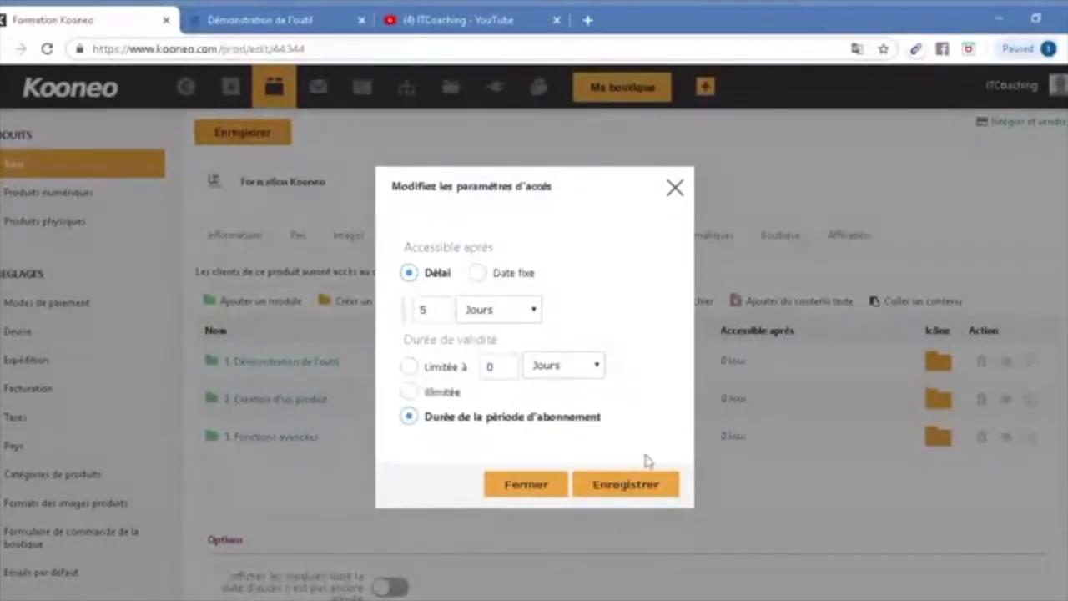
pyautogui.click(600, 487)
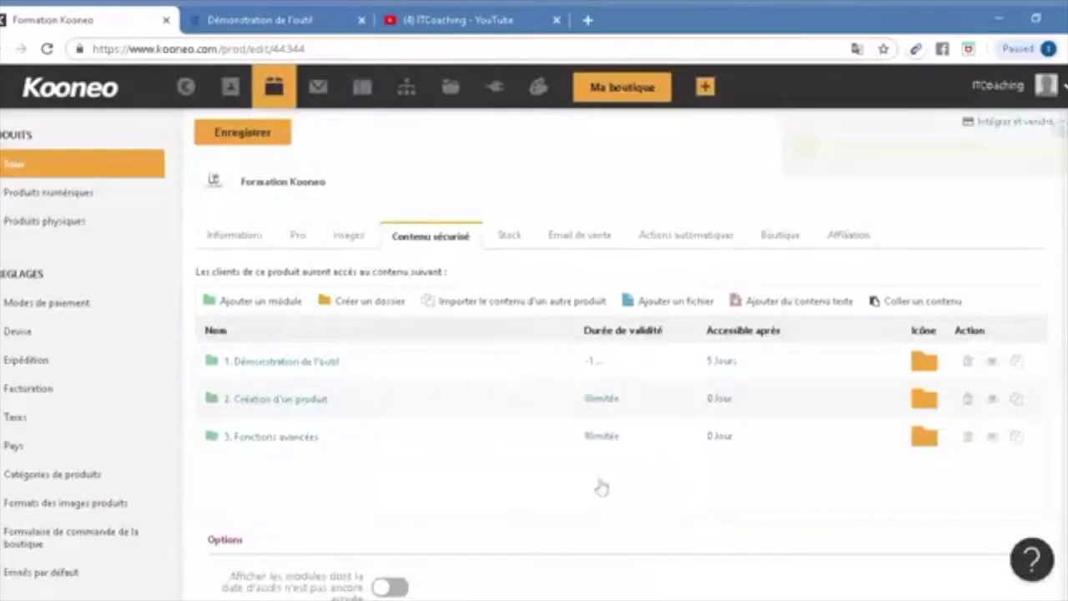
pyautogui.click(719, 367)
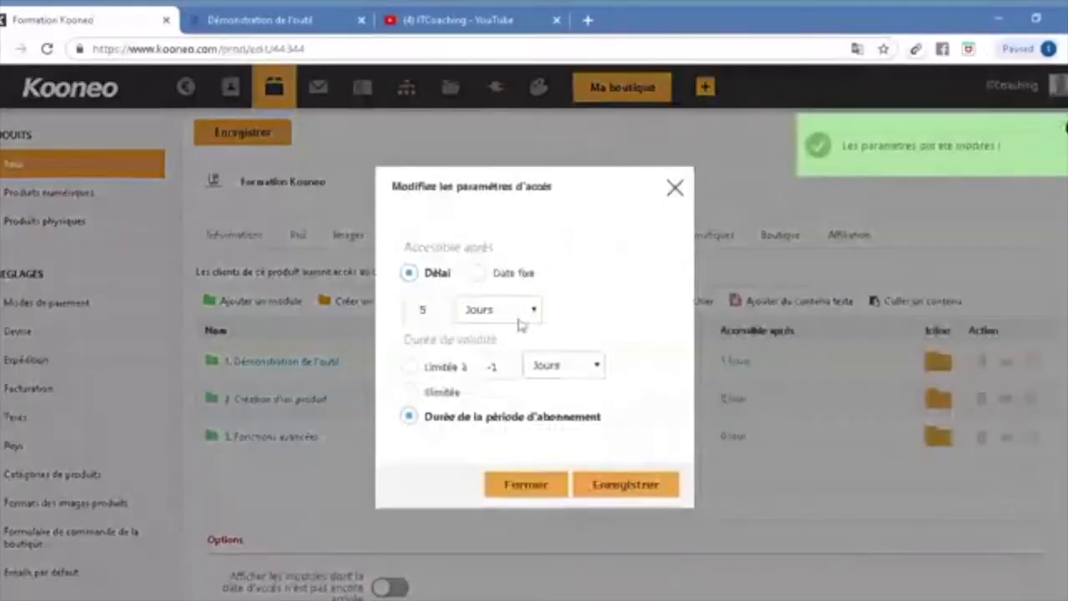
pyautogui.click(538, 485)
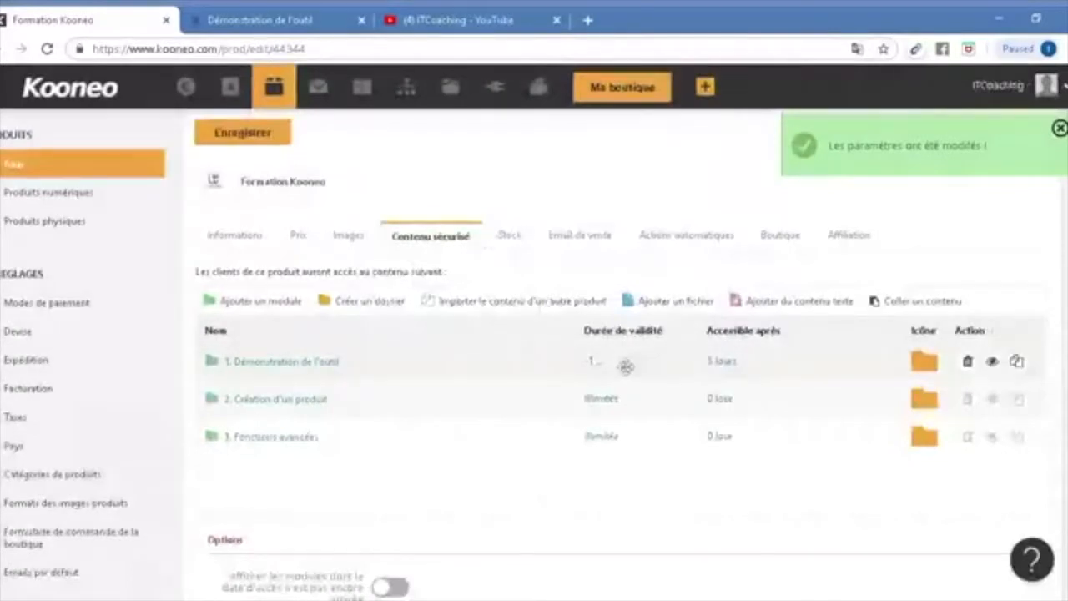
# - Set the access delay to 2 days for the Création d'un produit module and 3 days for Fonctions avancées
pyautogui.click(720, 399)
pyautogui.doubleClick(403, 310)
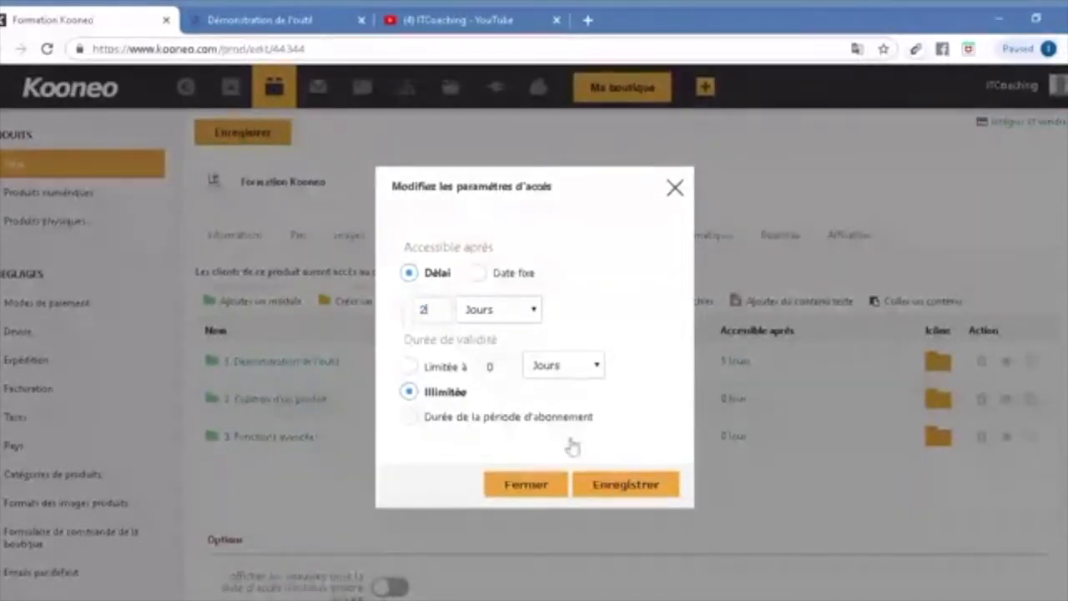
pyautogui.click(622, 486)
pyautogui.click(715, 437)
pyautogui.moveTo(429, 310); pyautogui.dragTo(388, 317)
pyautogui.write('3')
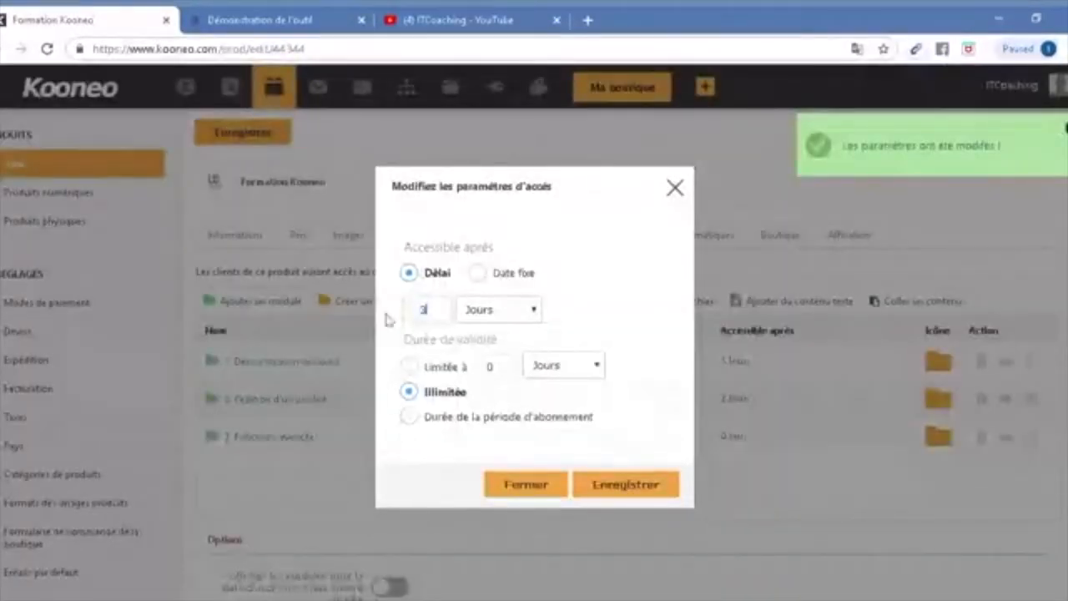
pyautogui.click(634, 486)
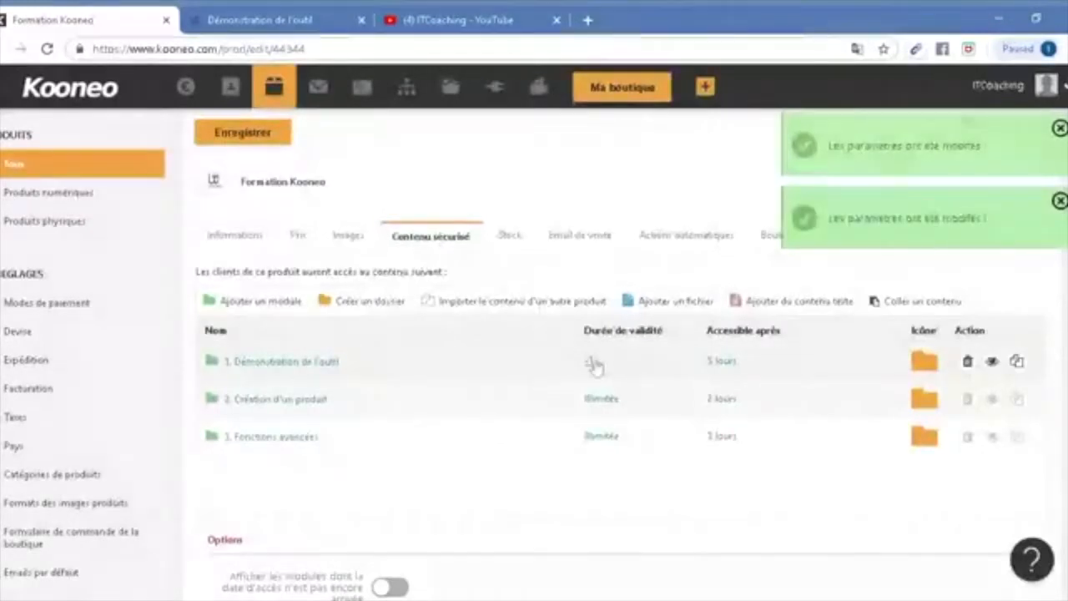
# - Set the Démonstration de l'outil module to unlimited validity with an access delay of 0 days
pyautogui.click(595, 363)
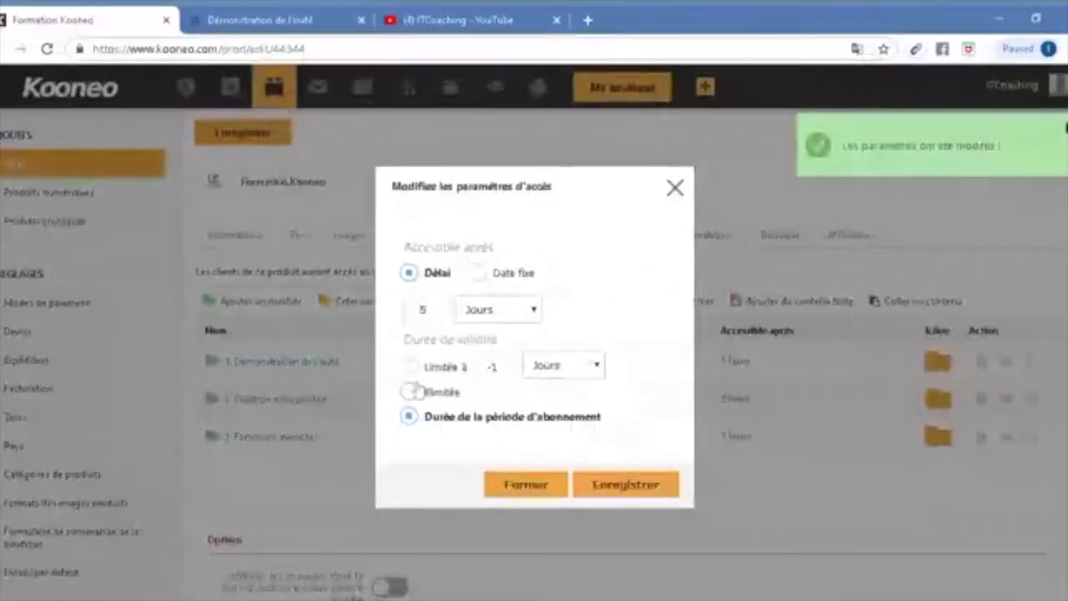
pyautogui.click(411, 391)
pyautogui.click(626, 486)
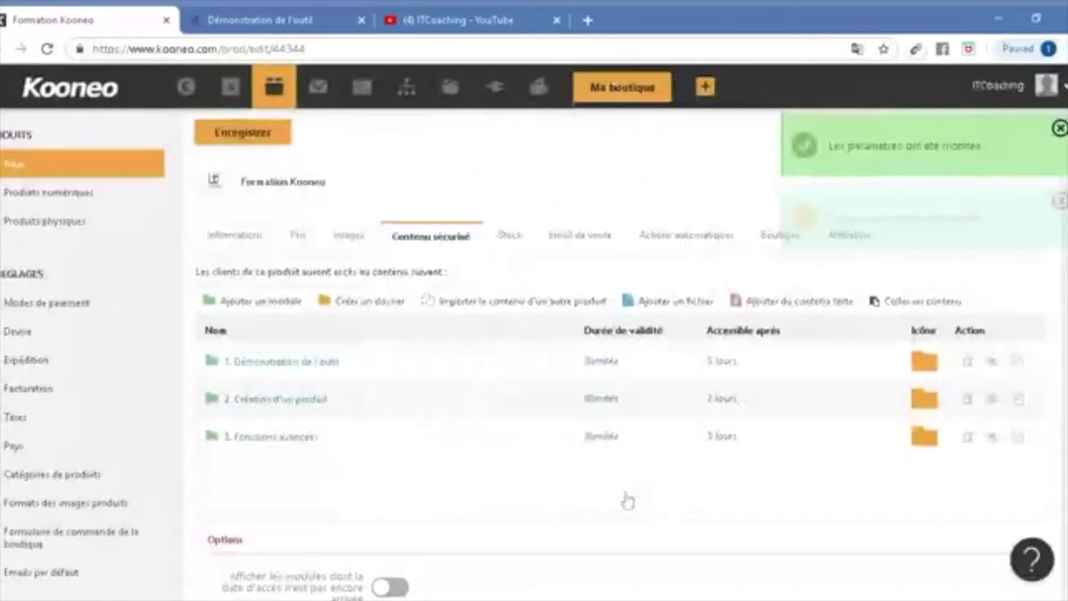
pyautogui.click(726, 364)
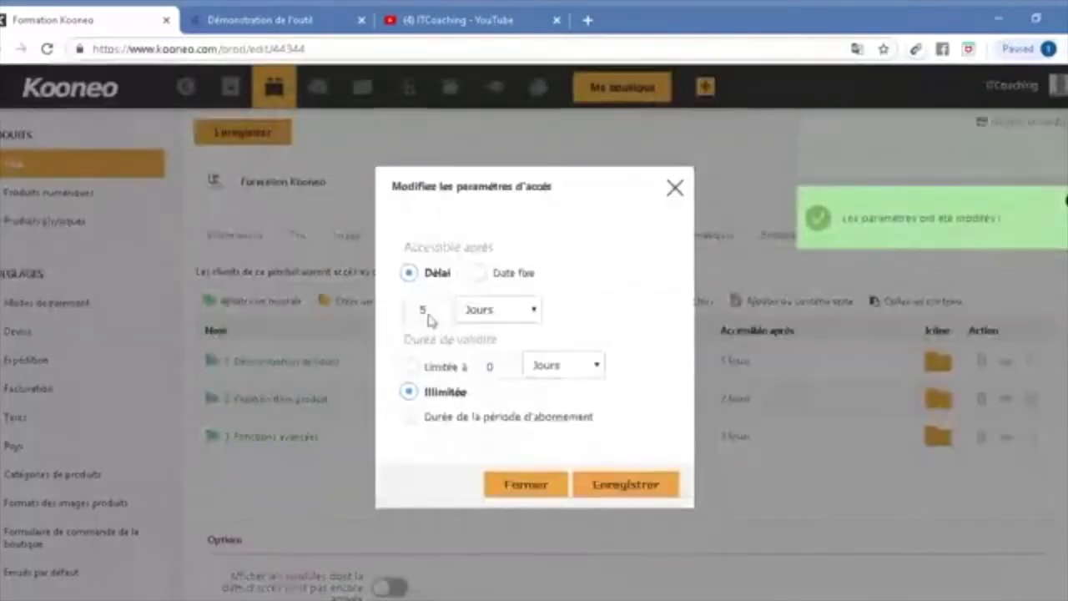
pyautogui.doubleClick(426, 311)
pyautogui.write('0')
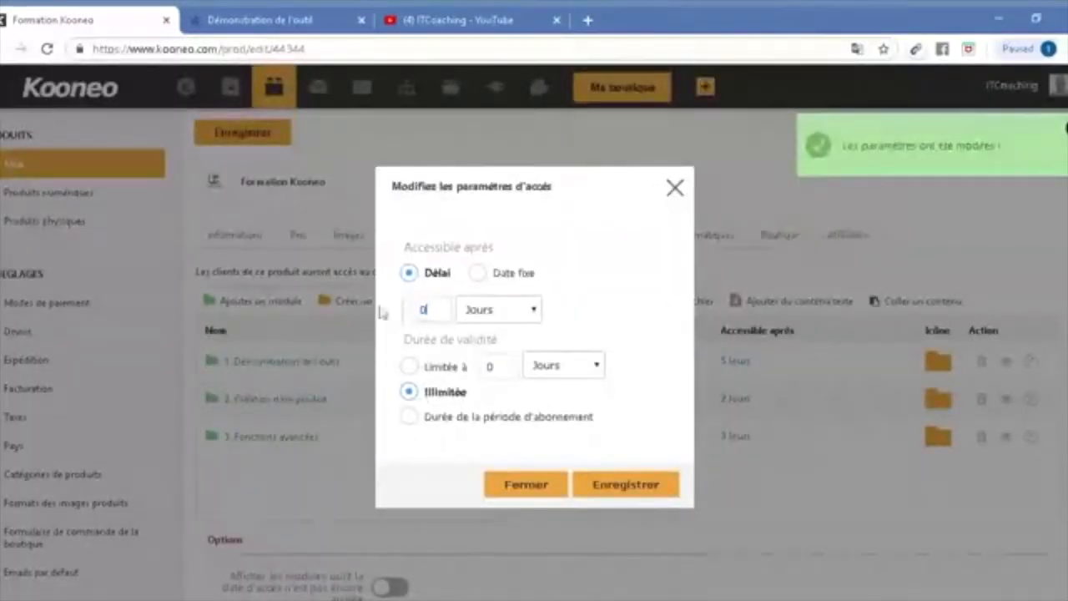
pyautogui.click(624, 484)
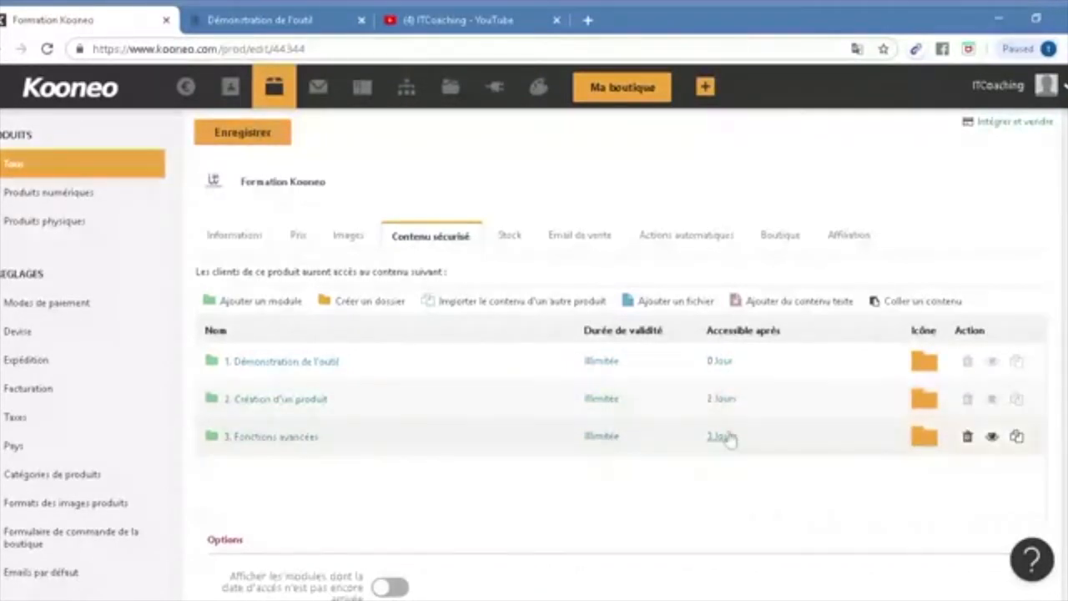
# - Enable all four access options covering not-yet-accessible modules, suspended and cancelled subscriptions, and content accessible before cancellation, and save the product
pyautogui.scroll(-2, 727, 438)
pyautogui.scroll(-2, 727, 438)
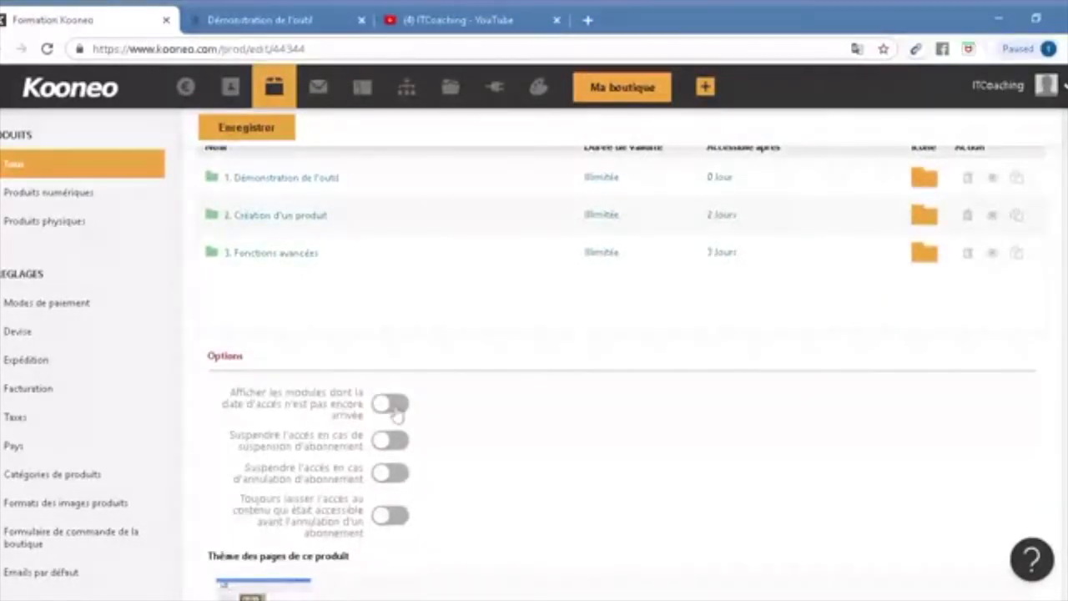
pyautogui.click(398, 410)
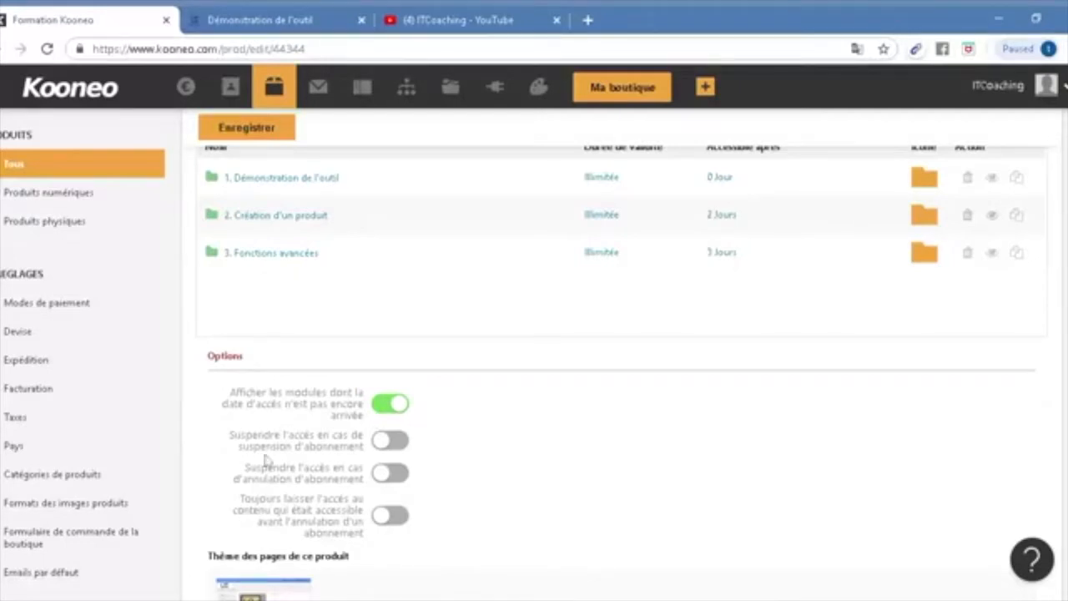
pyautogui.click(392, 442)
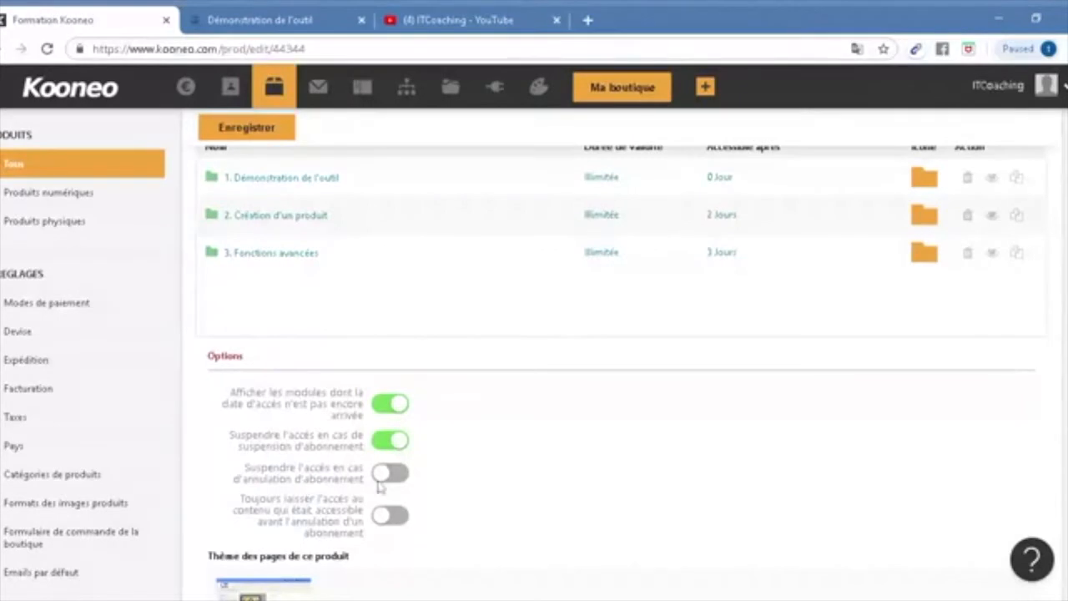
pyautogui.click(393, 475)
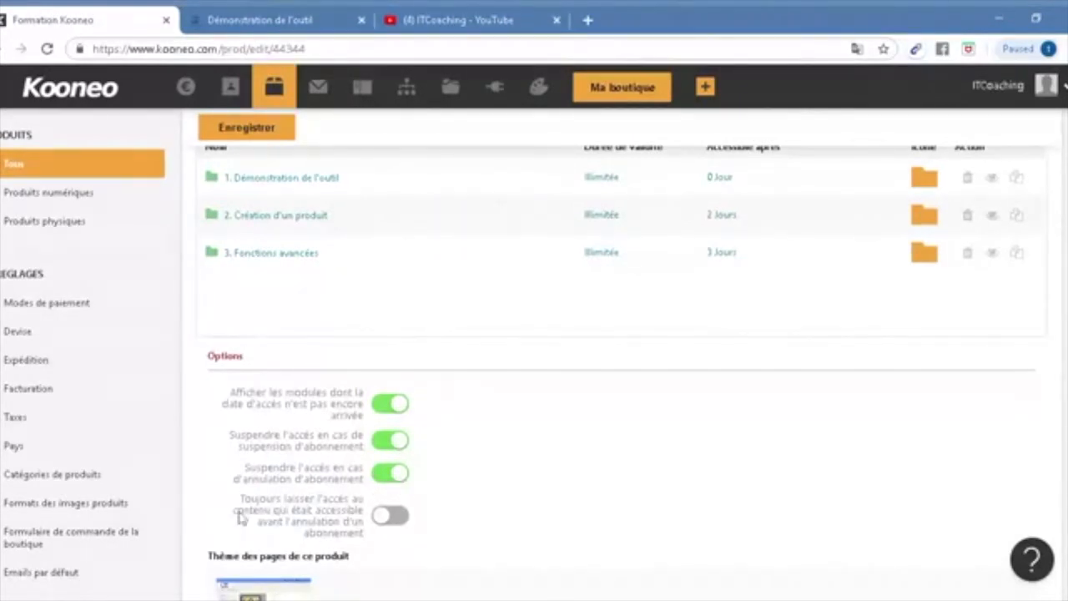
pyautogui.click(392, 517)
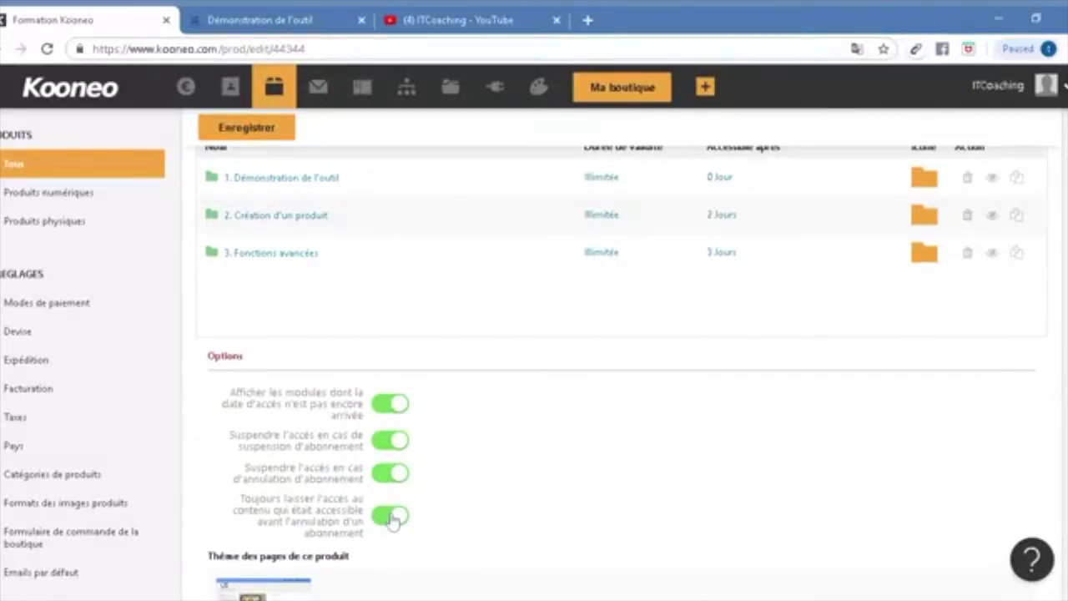
pyautogui.scroll(-1, 622, 359)
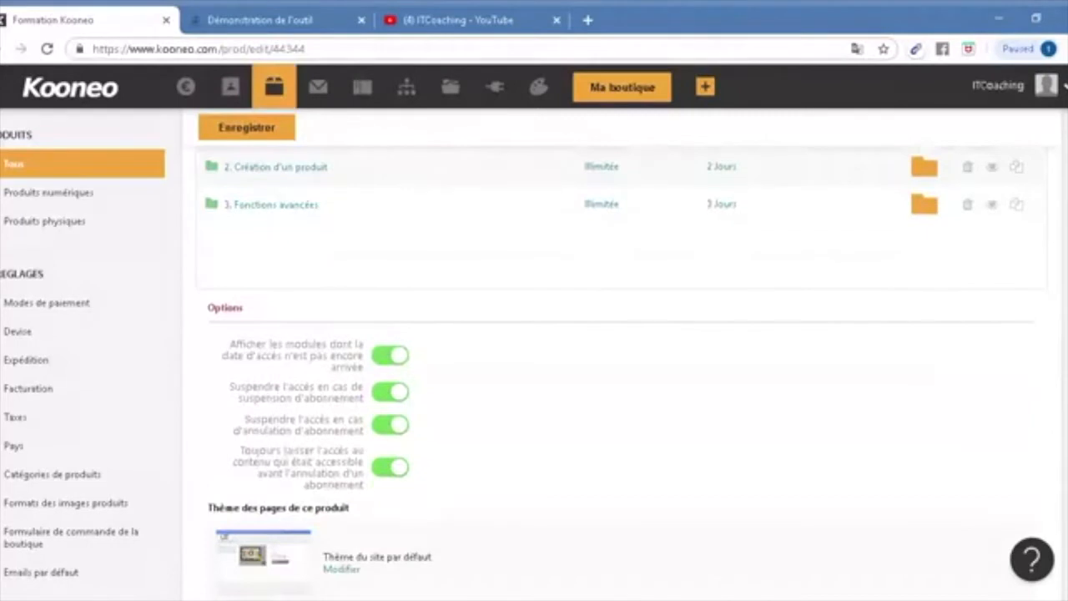
pyautogui.scroll(2, 622, 359)
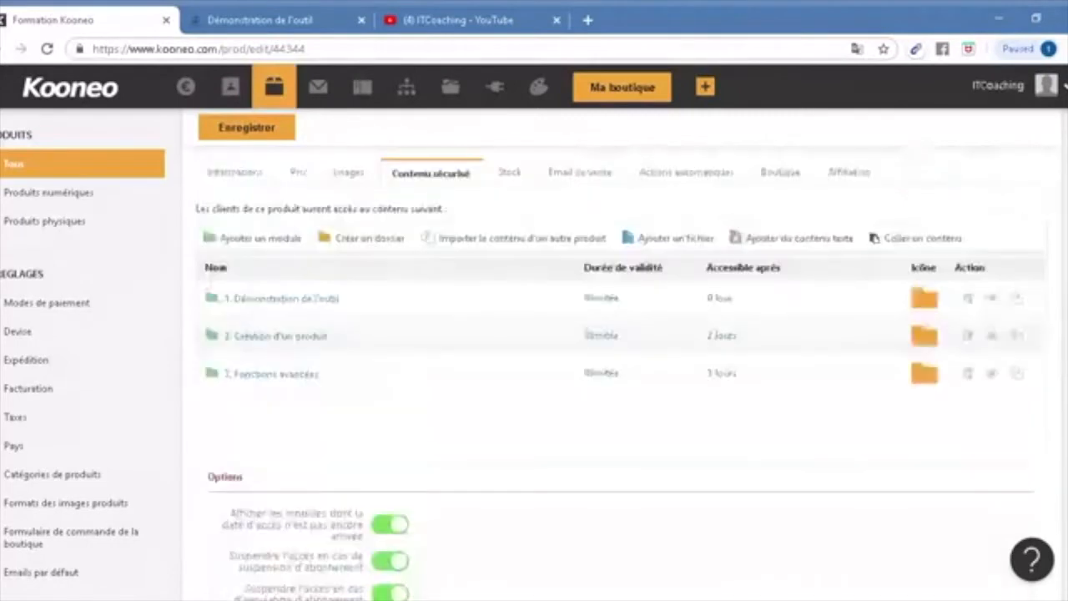
pyautogui.click(271, 135)
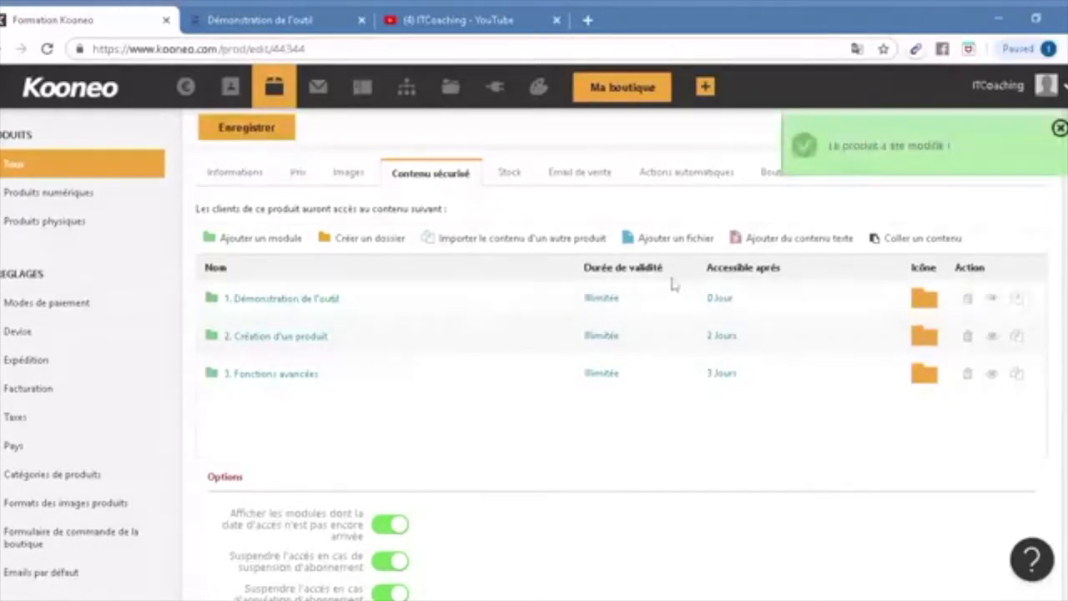
# - Set a 1-day access delay on the Création d'un produit numérique sub-module of the Création d'un produit module
pyautogui.click(290, 337)
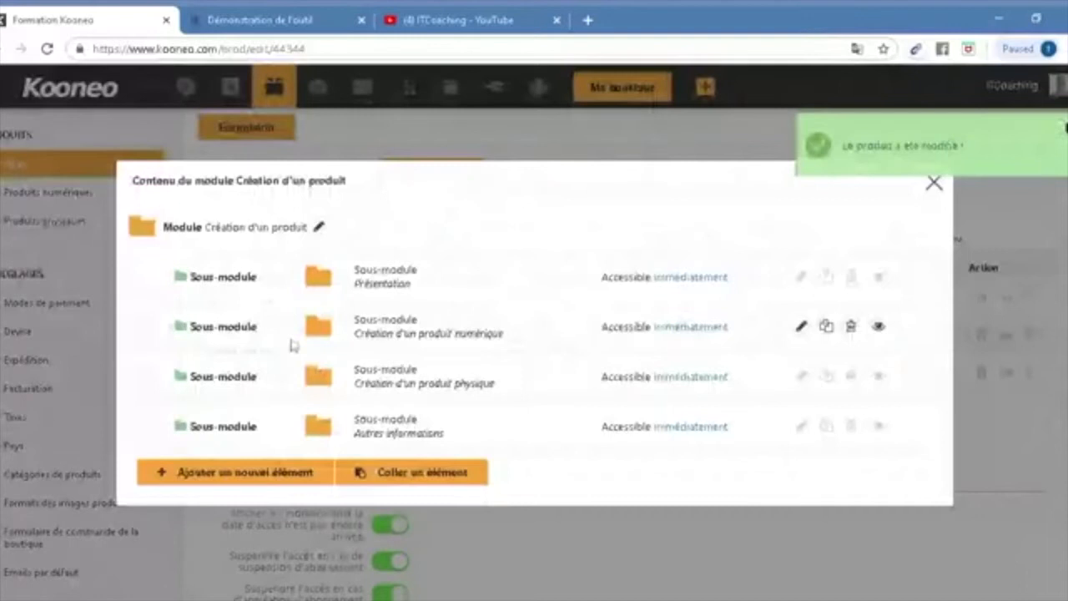
pyautogui.click(705, 329)
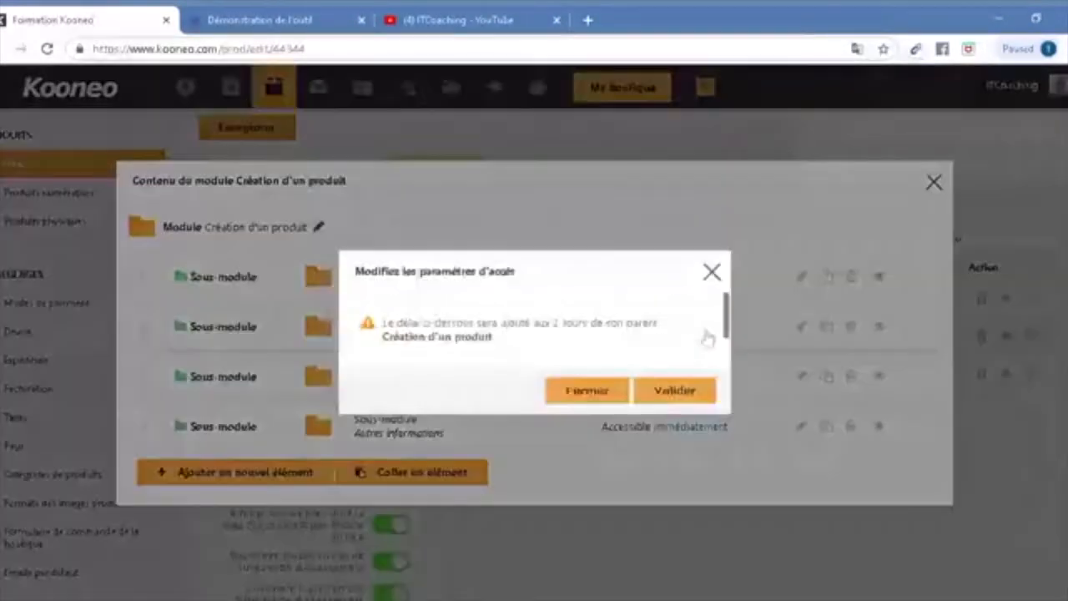
pyautogui.doubleClick(451, 369)
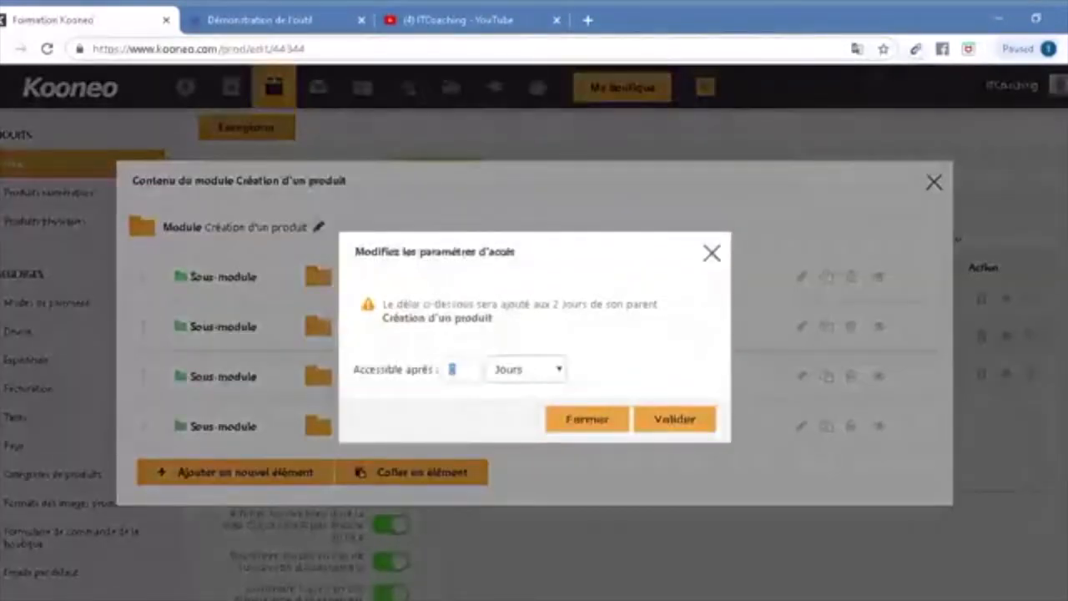
pyautogui.write('1')
pyautogui.click(680, 417)
# - Set the access delay of the Création d'un produit numérique sub-module back to 0 days
pyautogui.click(674, 379)
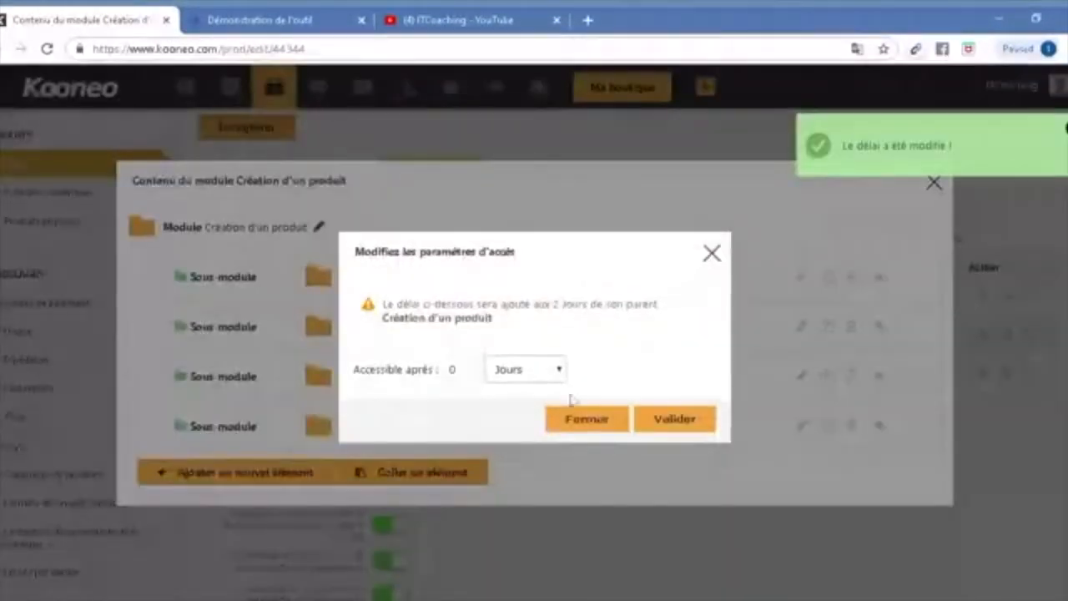
pyautogui.click(578, 430)
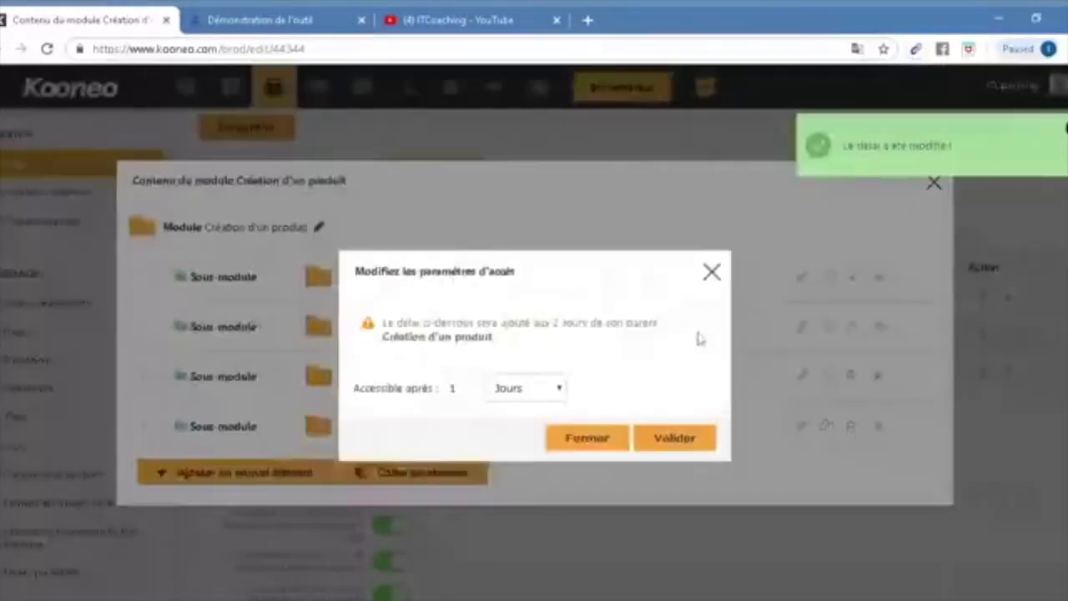
pyautogui.press('BackSpace')
pyautogui.write('0')
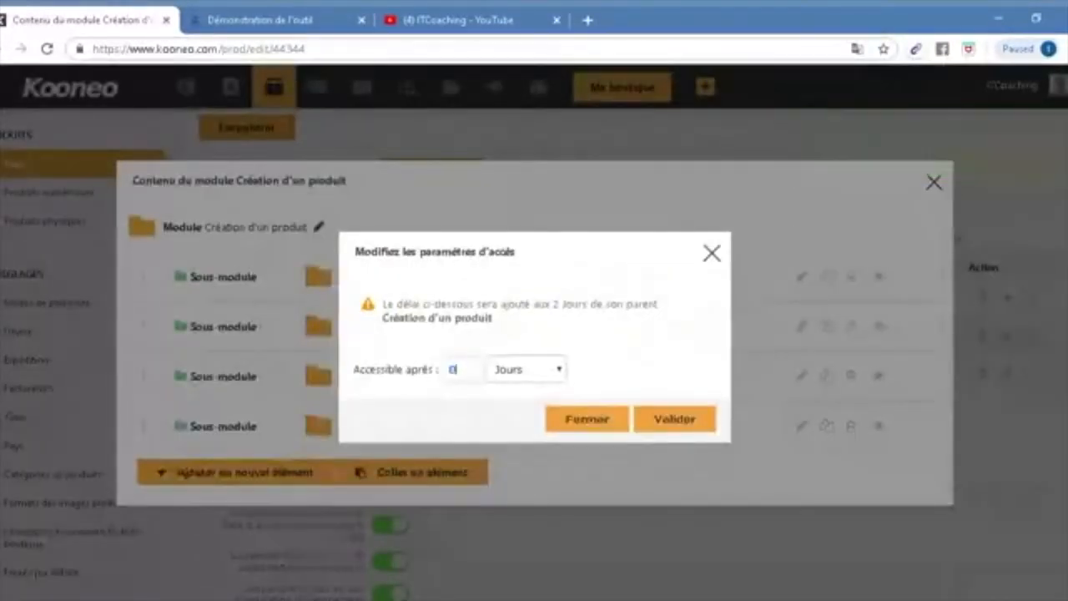
pyautogui.click(686, 421)
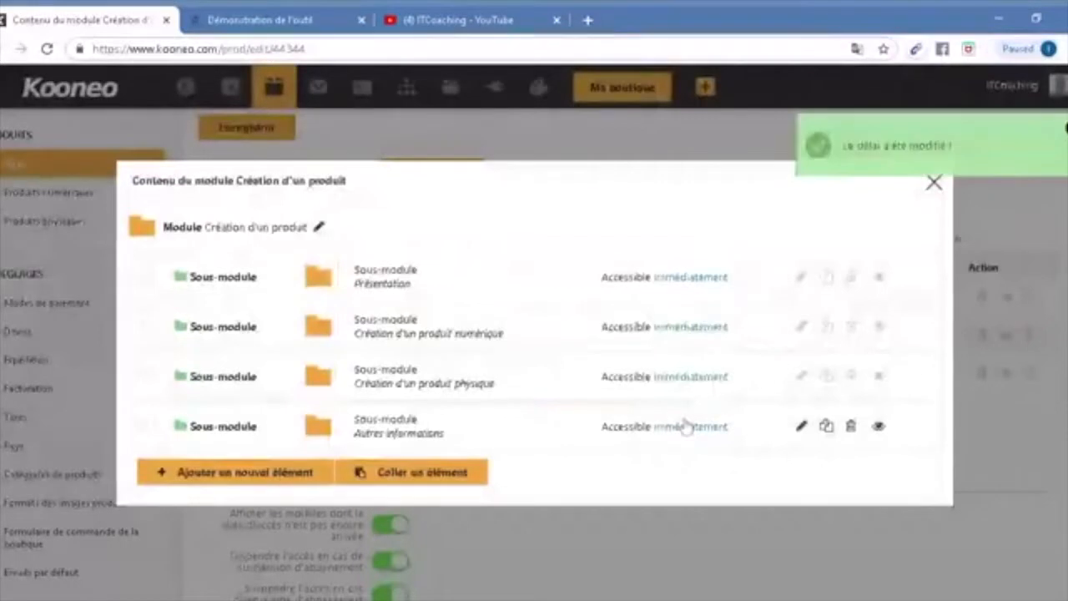
# - Close the Création d'un produit module content and assign the brown book Kooneo icon to the Démonstration de l'outil module
pyautogui.click(933, 185)
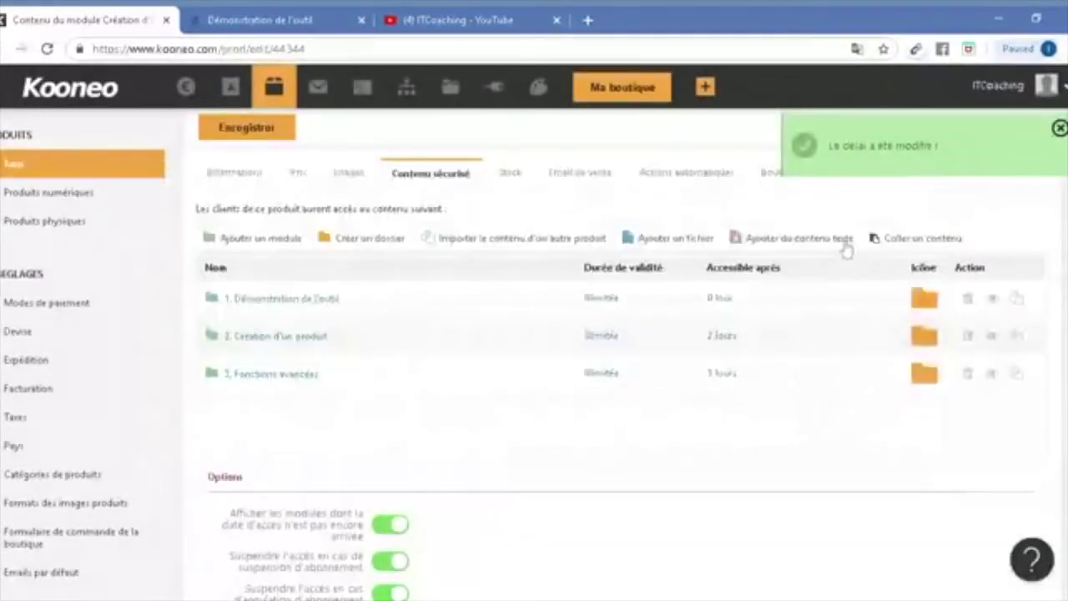
pyautogui.click(923, 306)
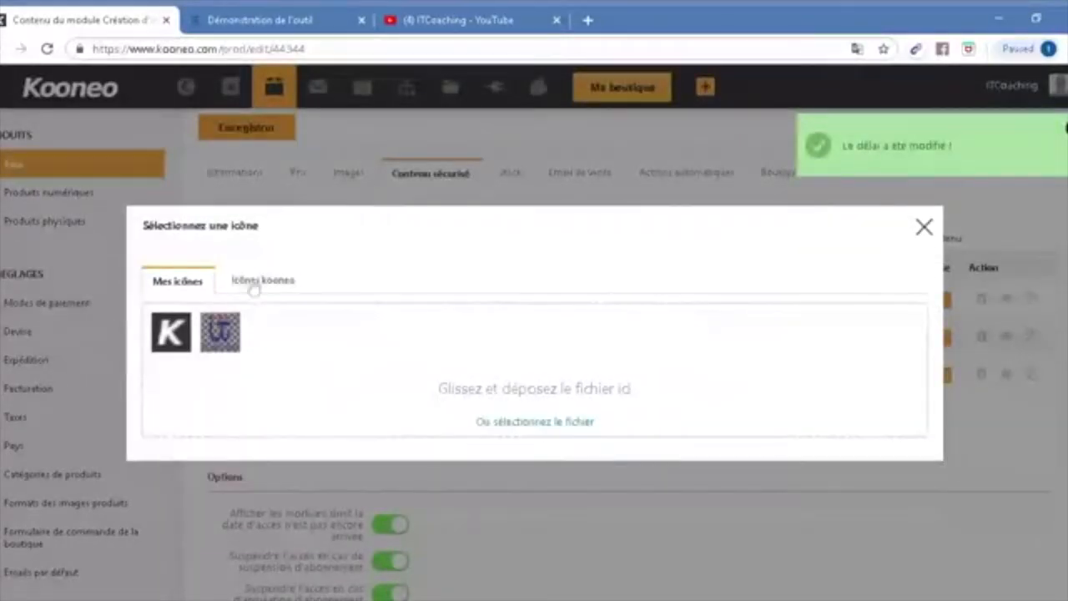
pyautogui.click(252, 284)
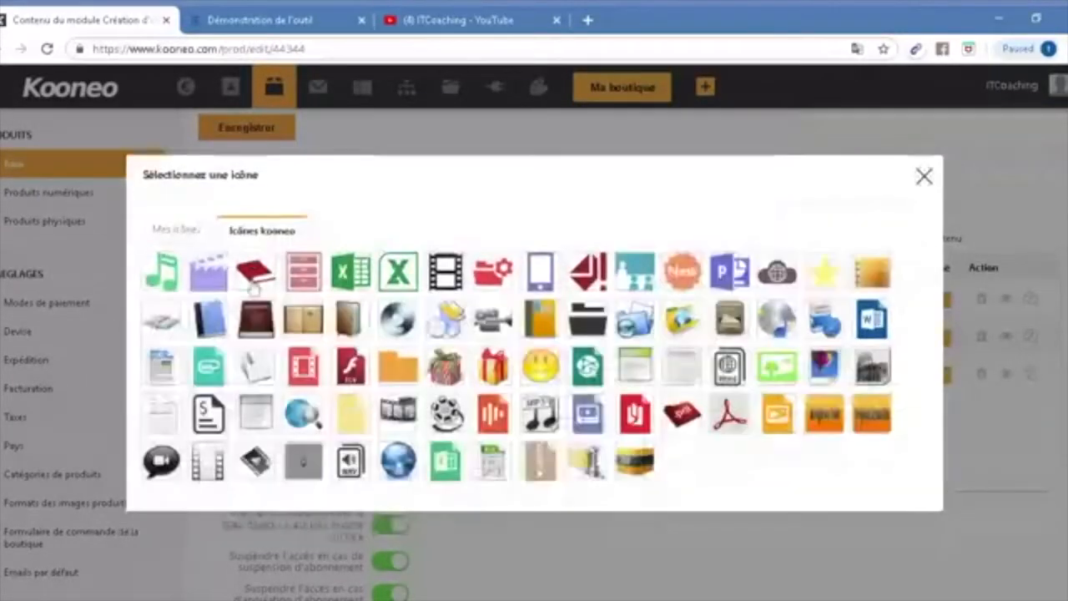
pyautogui.click(350, 318)
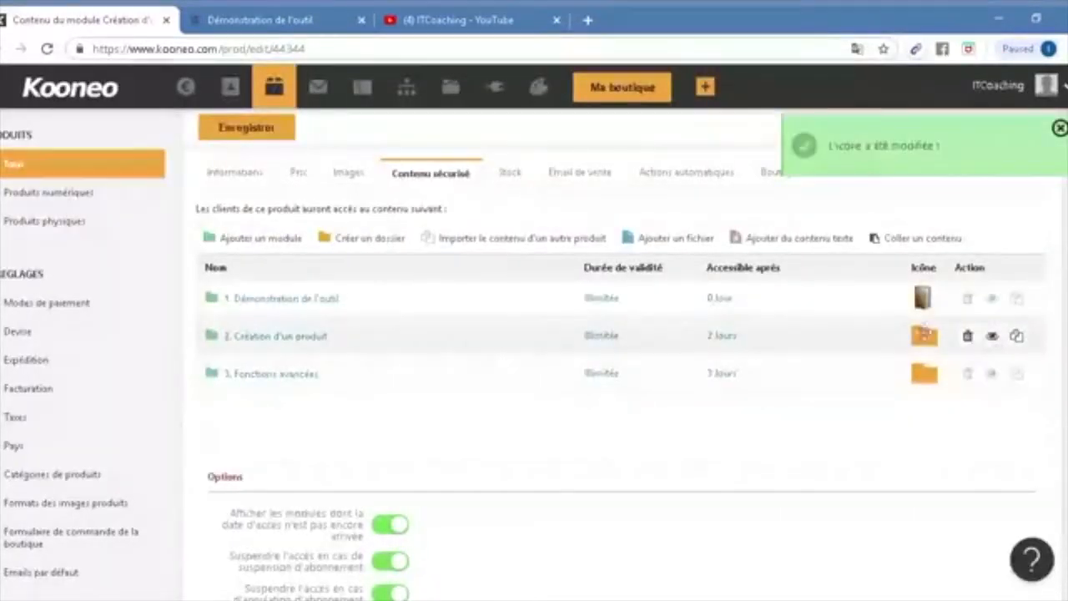
# - Assign the Kooneo icon of an open box with a disc to the Création d'un produit module
pyautogui.click(924, 337)
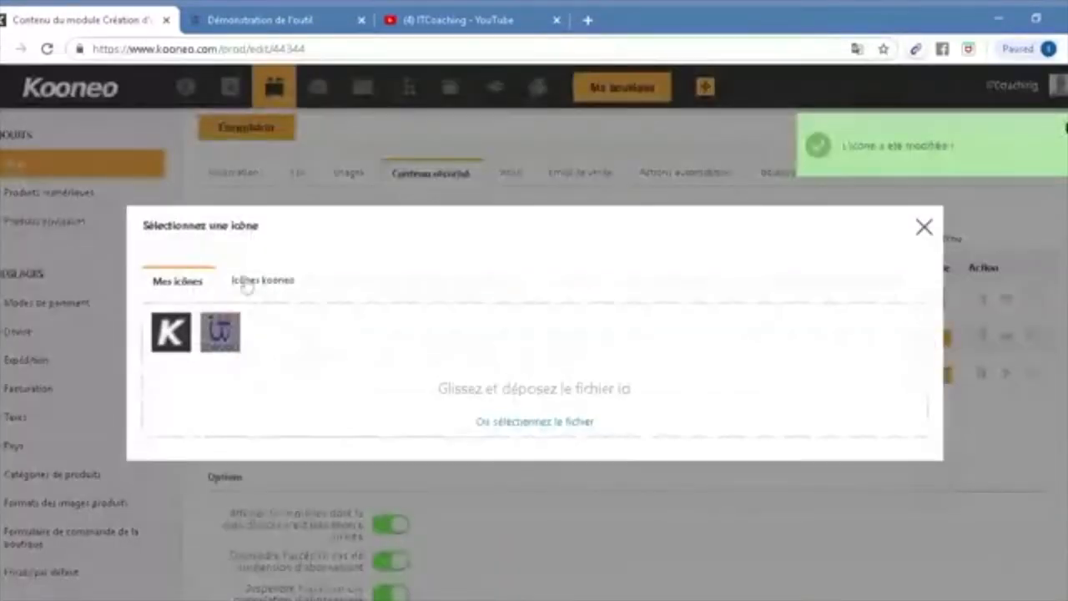
pyautogui.click(250, 280)
pyautogui.click(536, 329)
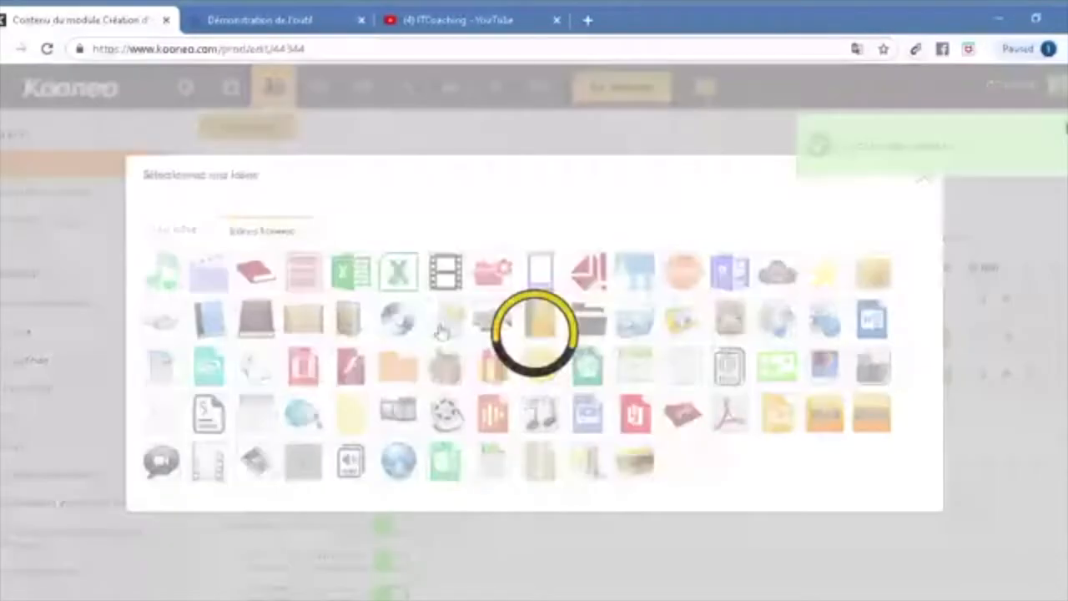
# - Assign the Kooneo icon of a filing cabinet in a clamp to the Fonctions avancées module and save the product
pyautogui.click(925, 374)
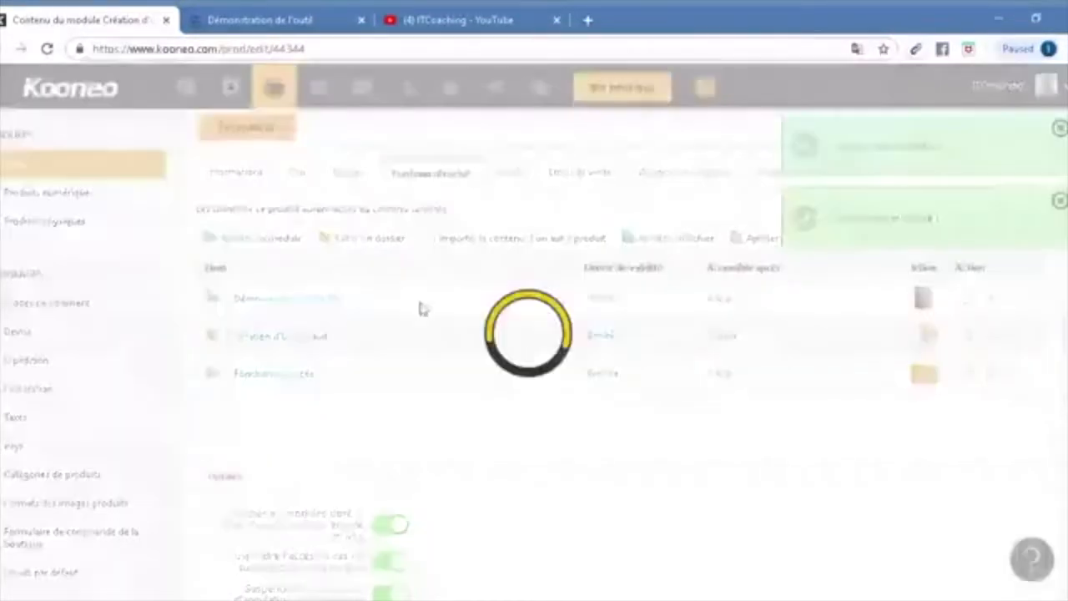
pyautogui.click(264, 282)
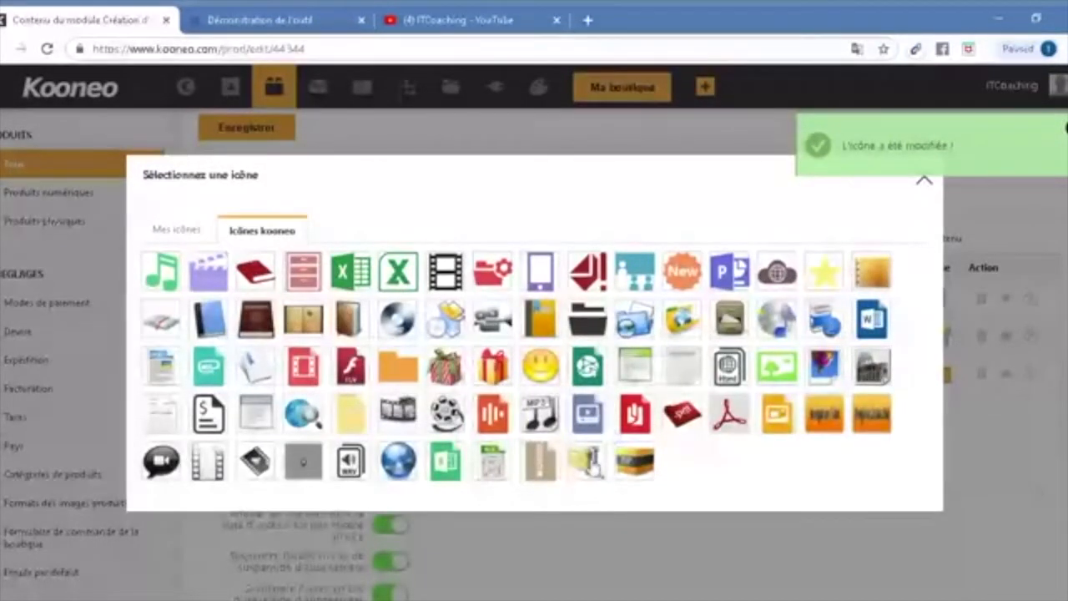
pyautogui.click(589, 462)
pyautogui.click(286, 131)
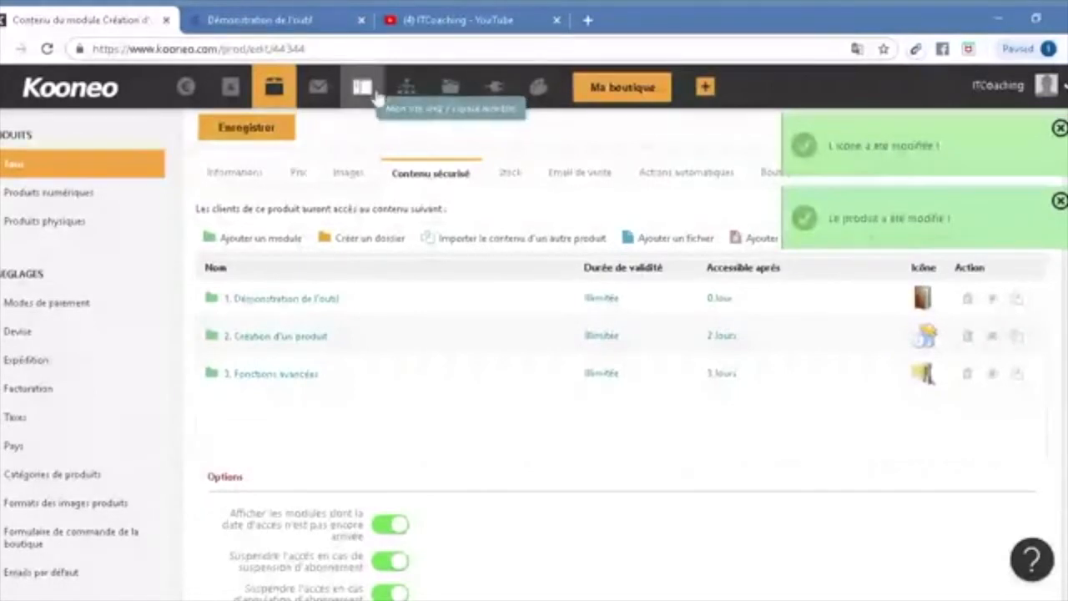
# - Preview the Démonstration de l'outil module as a member, and check the module icons on the Formation Kooneo product page
pyautogui.click(991, 299)
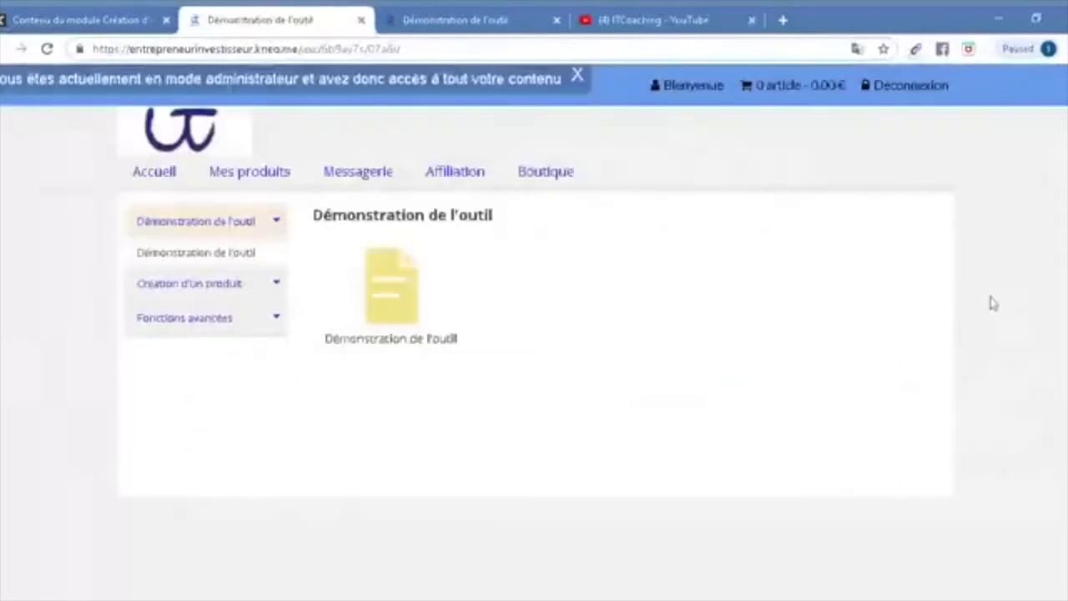
pyautogui.click(255, 171)
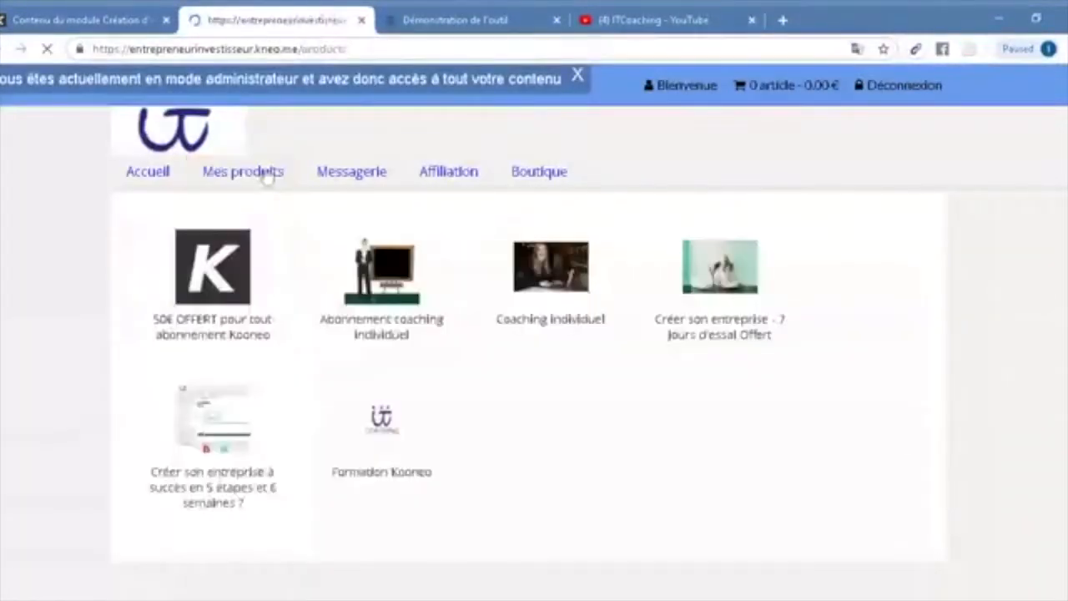
pyautogui.click(379, 445)
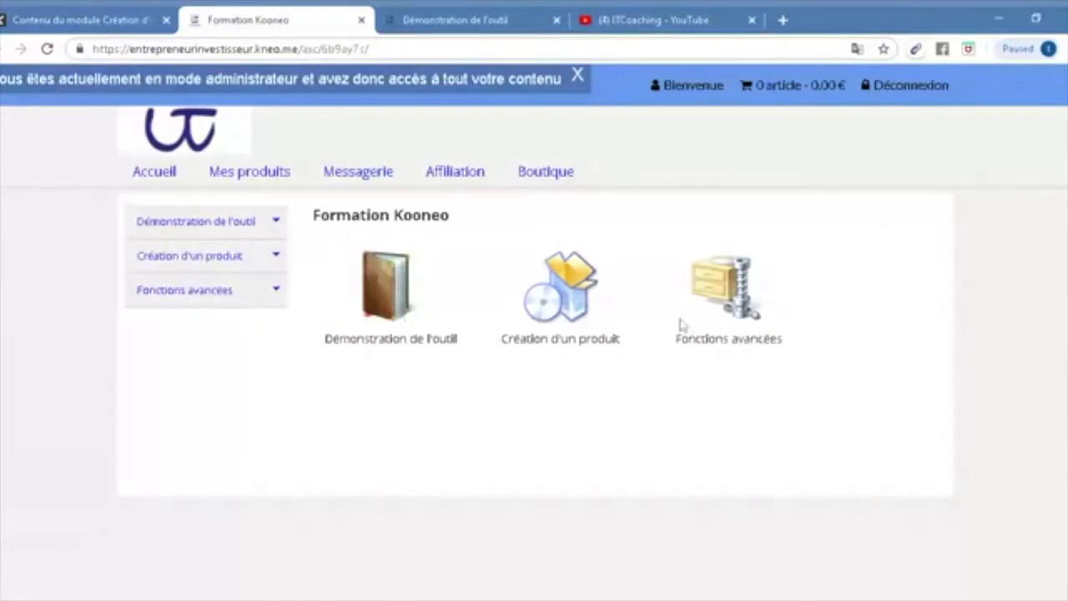
# - Return to the product editor, browse the Kooneo icons for the Fonctions avancées module, and copy the Démonstration de l'outil module
pyautogui.click(81, 12)
pyautogui.click(926, 375)
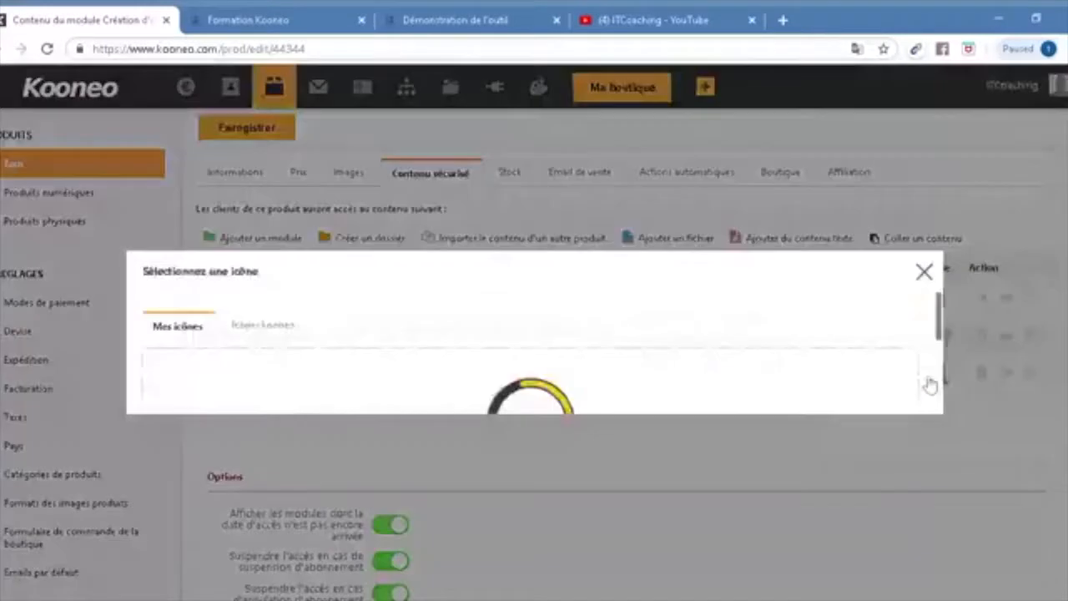
pyautogui.click(264, 281)
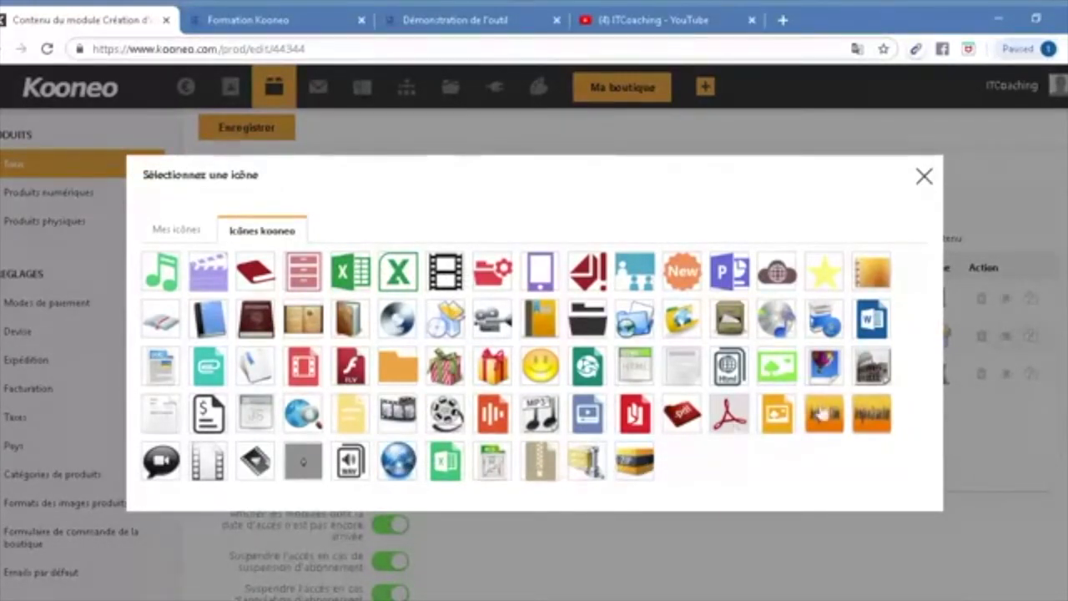
pyautogui.click(921, 187)
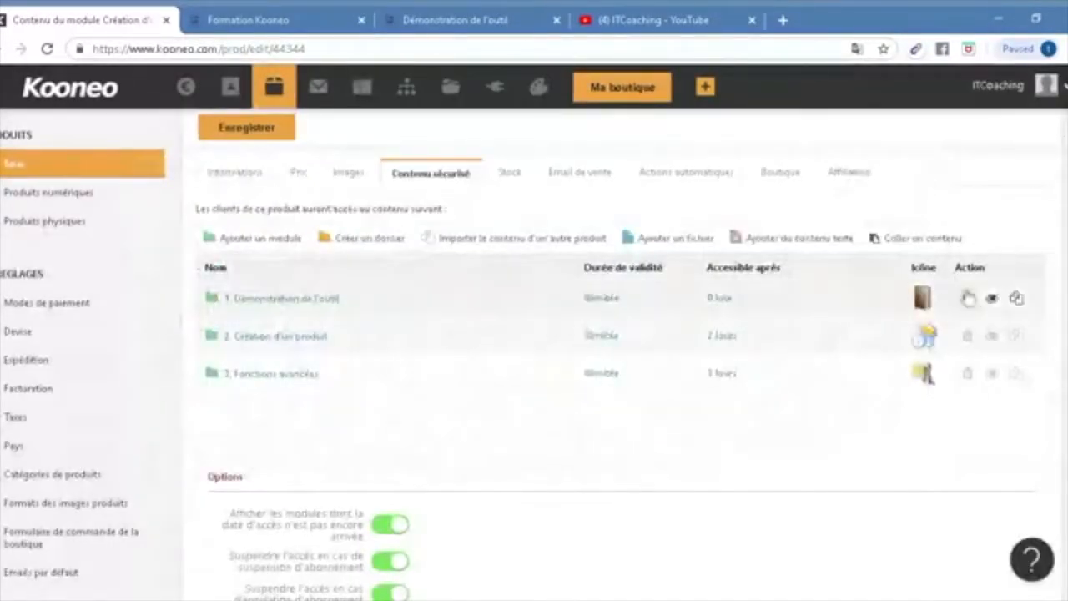
pyautogui.click(1017, 299)
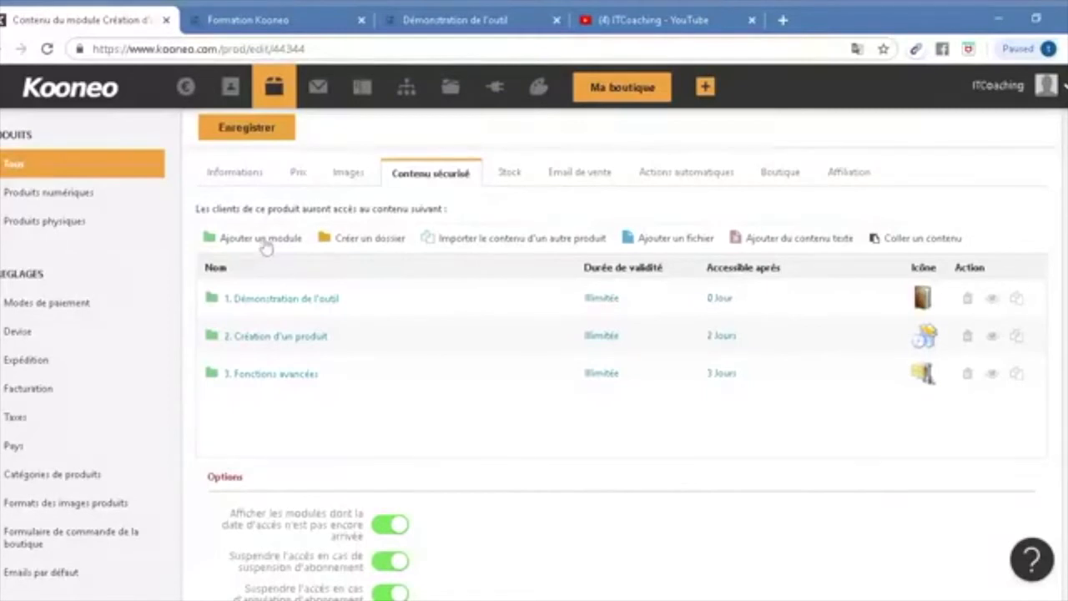
# - Create a folder named Tools in the product's secure content
pyautogui.click(353, 239)
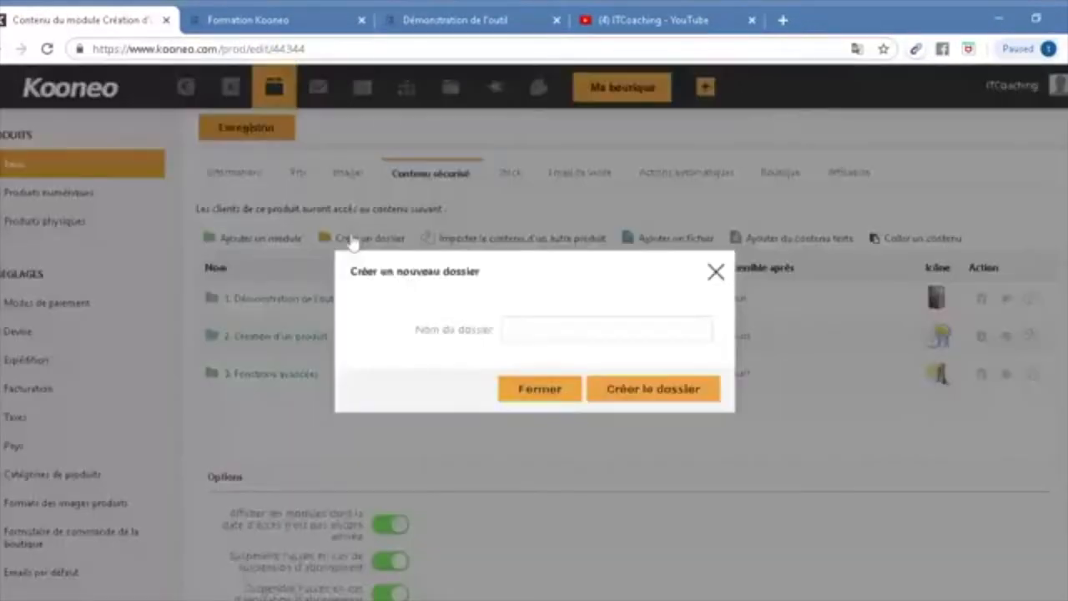
pyautogui.write('TE')
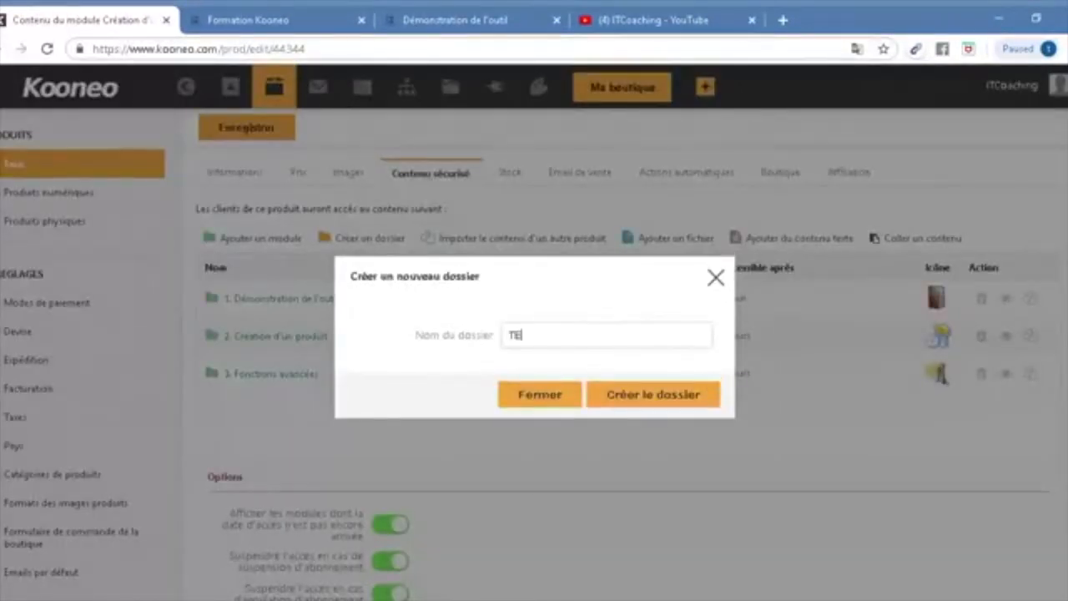
pyautogui.press('BackSpace')
pyautogui.press('BackSpace')
pyautogui.write('tools')
pyautogui.press('Home')
pyautogui.press('Delete')
pyautogui.write('T')
pyautogui.click(620, 404)
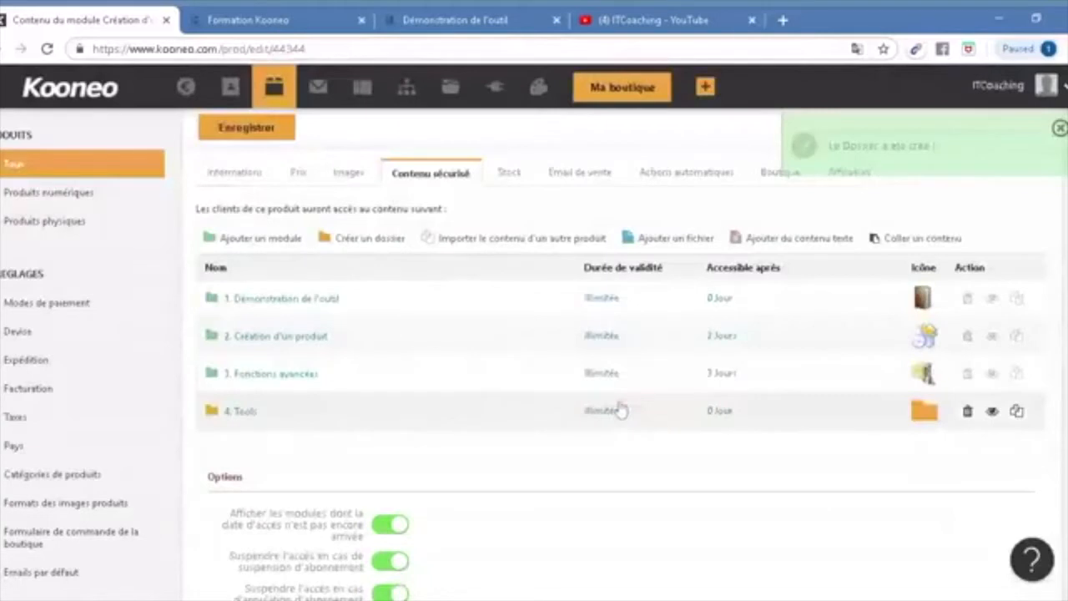
# - Start a web page titled page de test in the Tools folder and discard it without saving
pyautogui.click(239, 412)
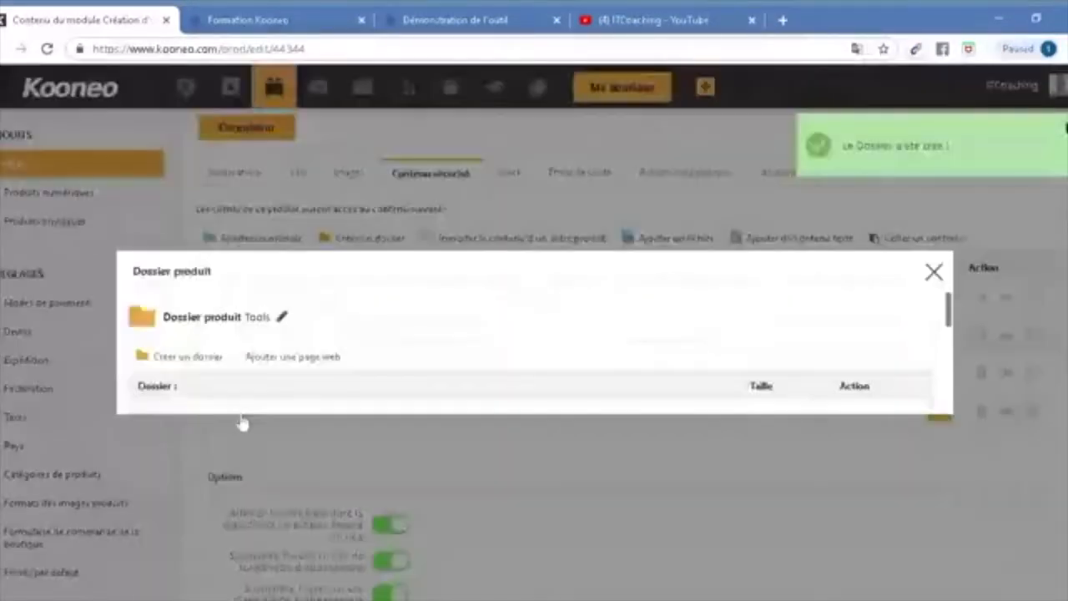
pyautogui.click(282, 214)
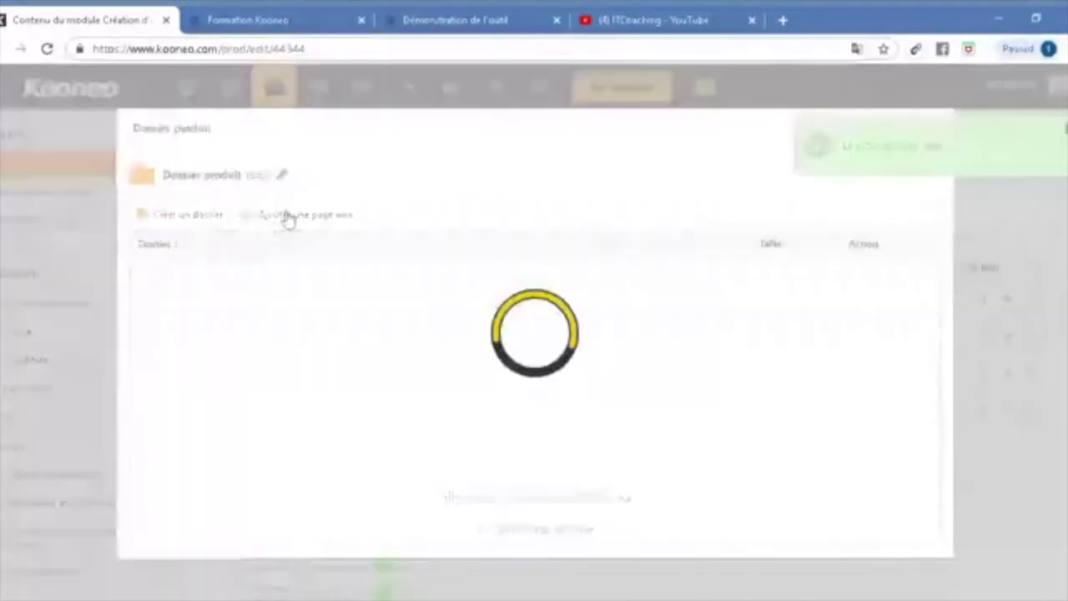
pyautogui.write('page de test')
pyautogui.press('Tab')
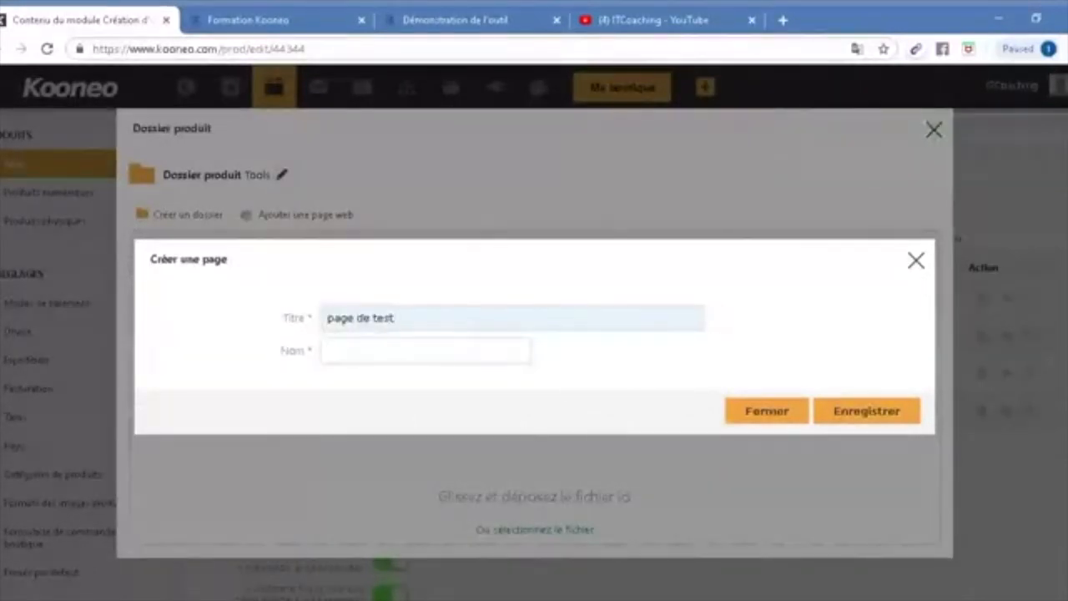
pyautogui.click(782, 413)
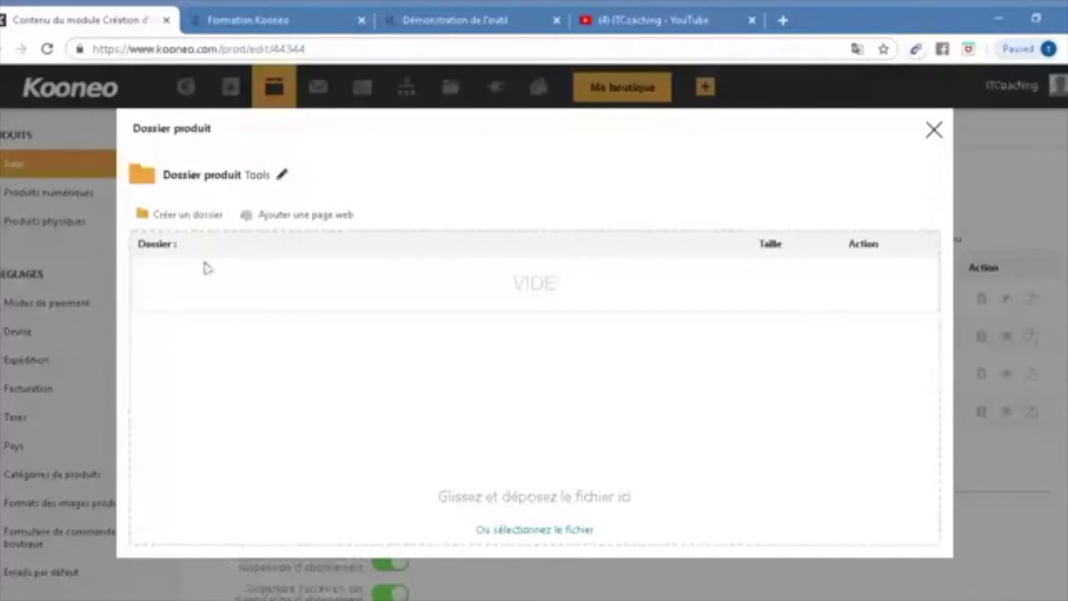
# - Close the Tools folder and delete it from the product's secure content
pyautogui.click(934, 131)
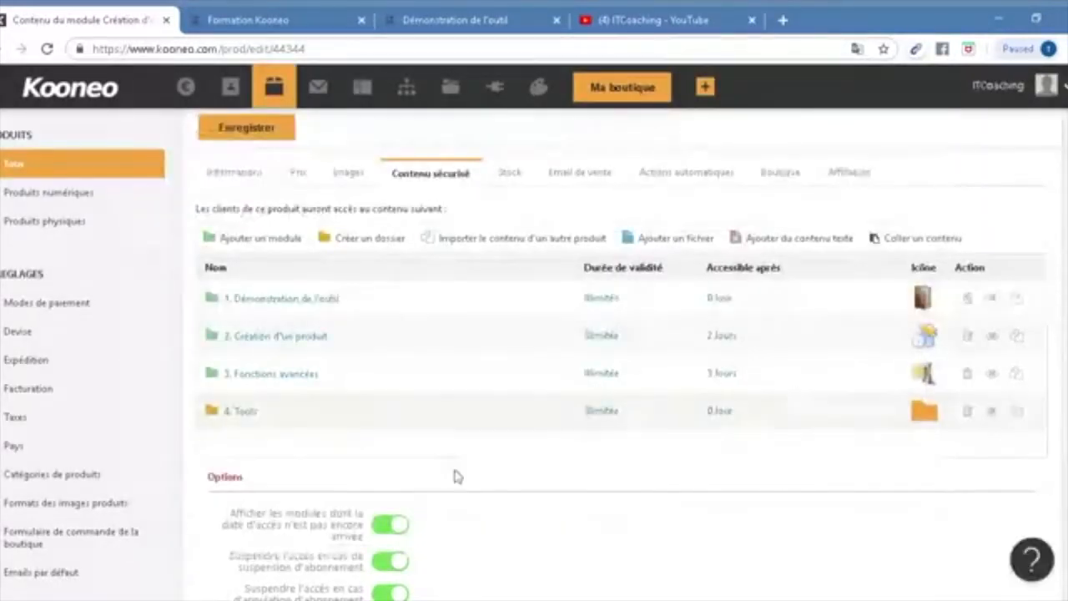
pyautogui.click(966, 426)
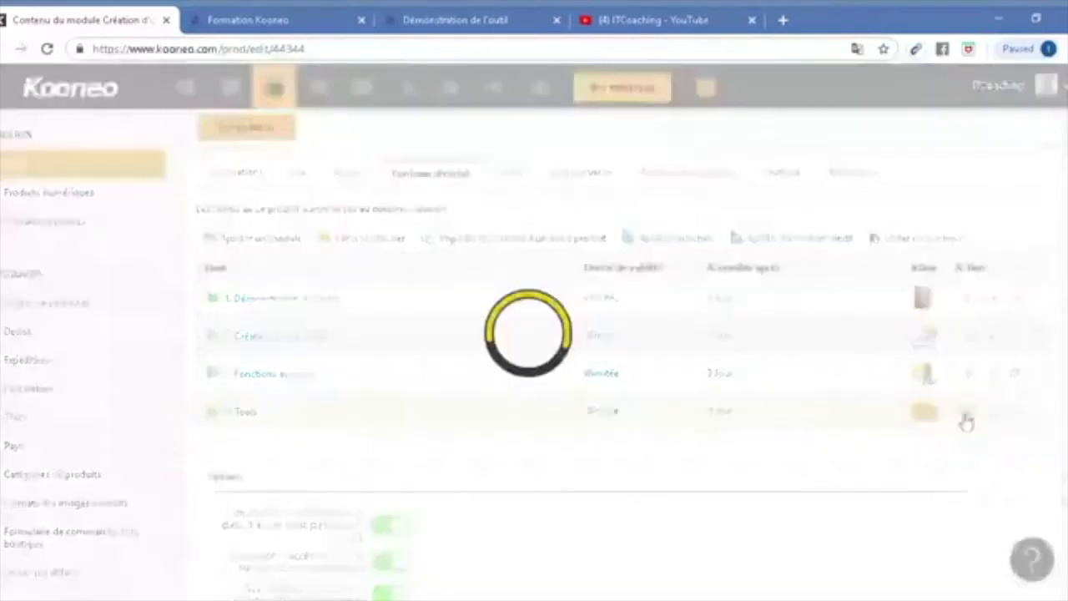
pyautogui.click(679, 375)
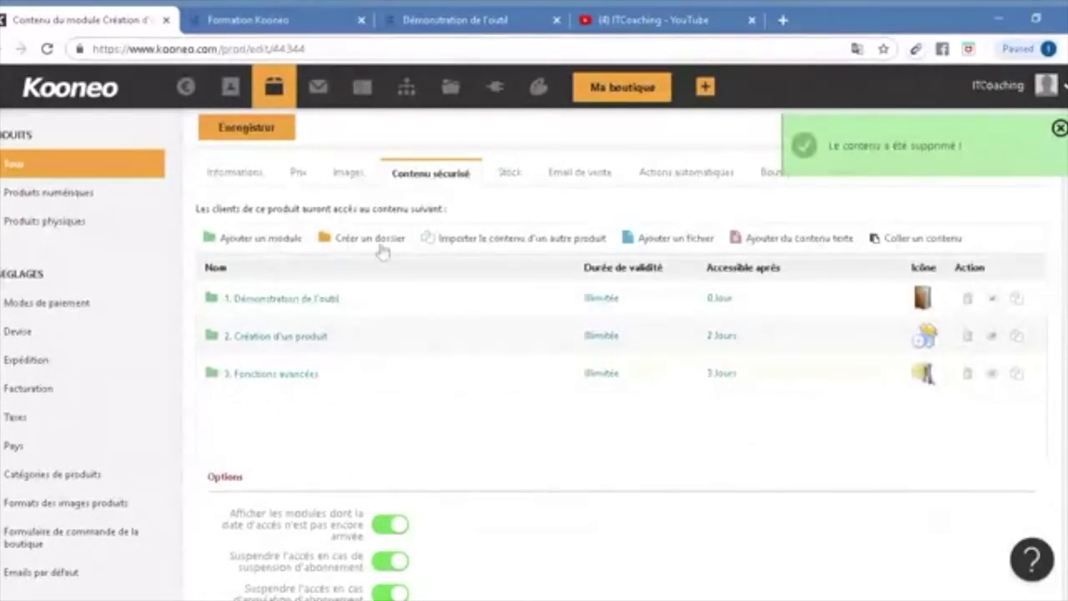
# - Import the module 1 Avoir l'état d'esprit de l'entrepreneur from another product as shared content and set its access delay to 4 days
pyautogui.click(488, 240)
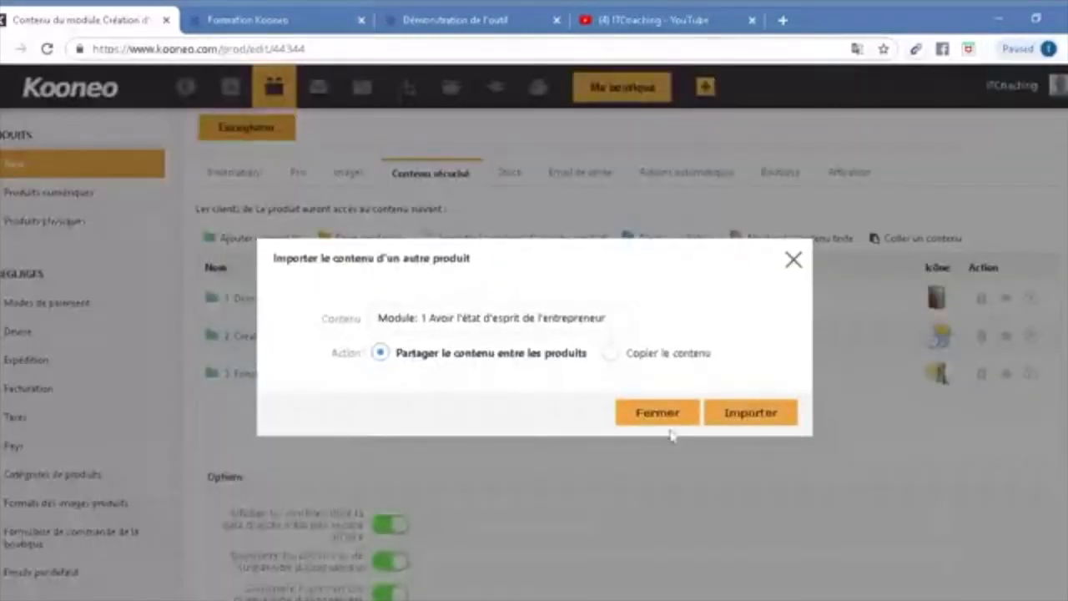
pyautogui.click(736, 411)
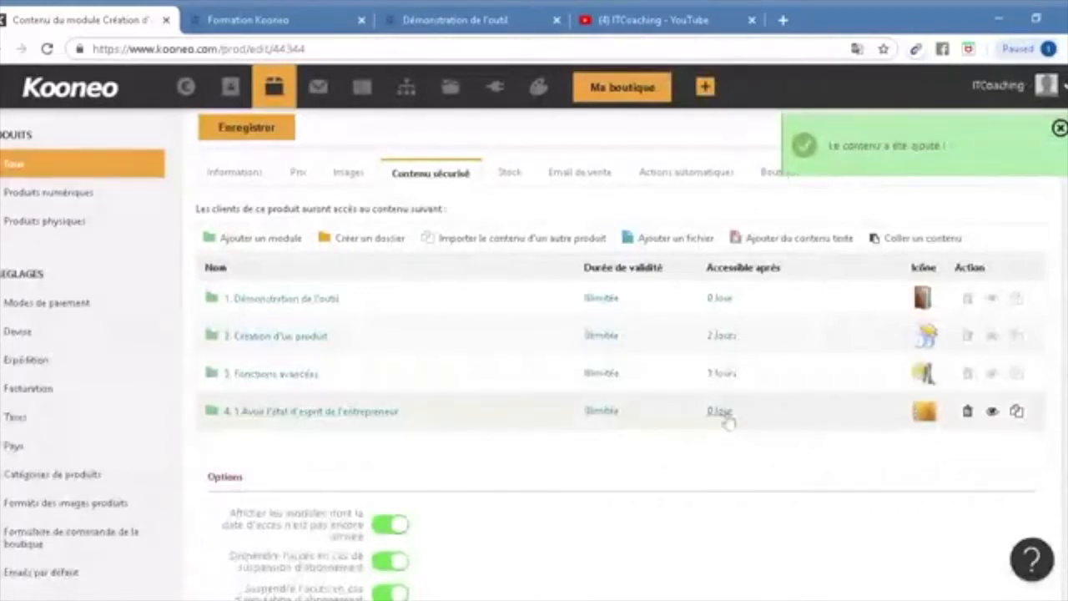
pyautogui.click(723, 414)
pyautogui.moveTo(429, 310); pyautogui.dragTo(401, 312)
pyautogui.write('4')
pyautogui.click(630, 485)
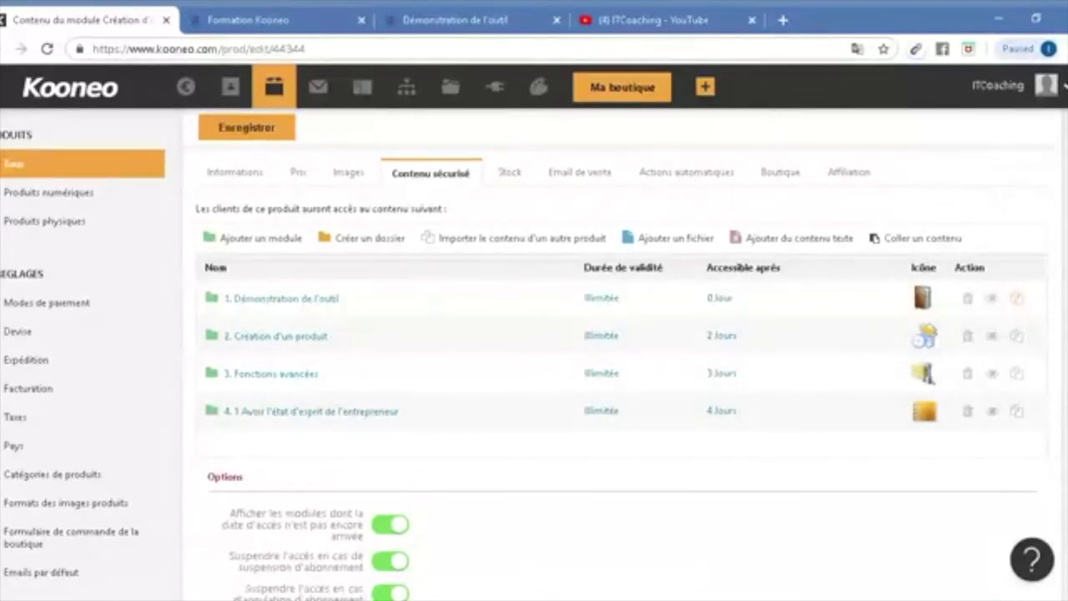
# - Review the stock settings, try the Email configuré ci-dessous and Les deux sales email options, and return to Email de vente par défaut
pyautogui.click(511, 173)
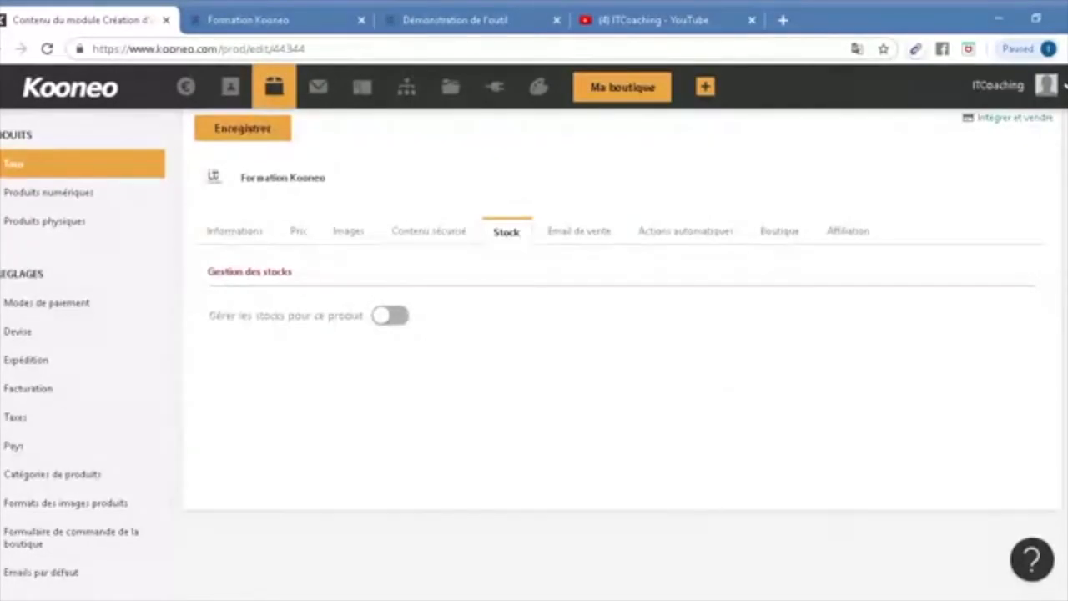
pyautogui.click(573, 232)
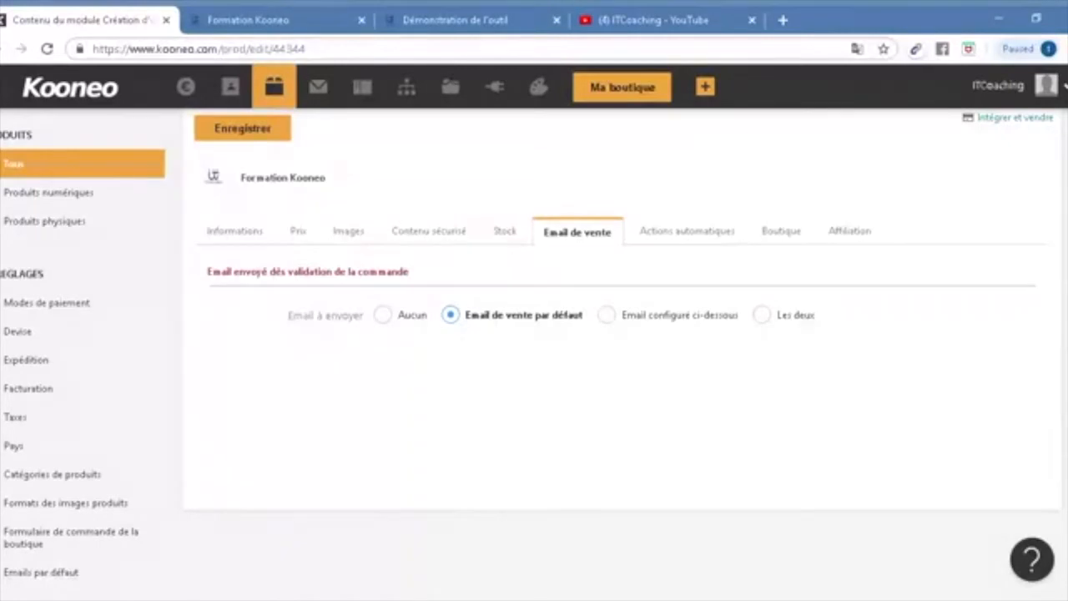
pyautogui.click(607, 315)
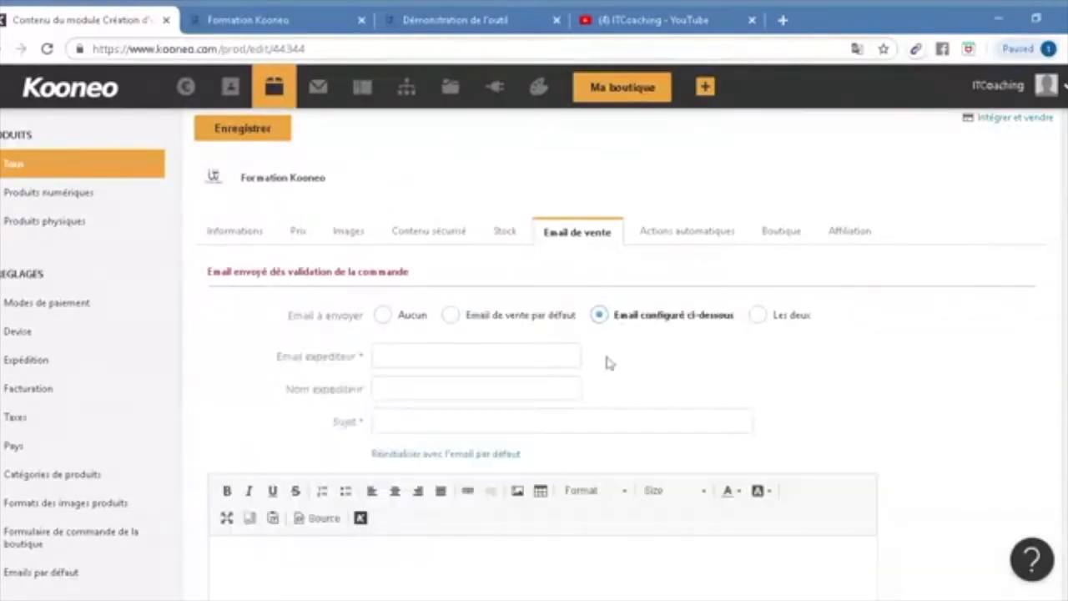
pyautogui.click(756, 314)
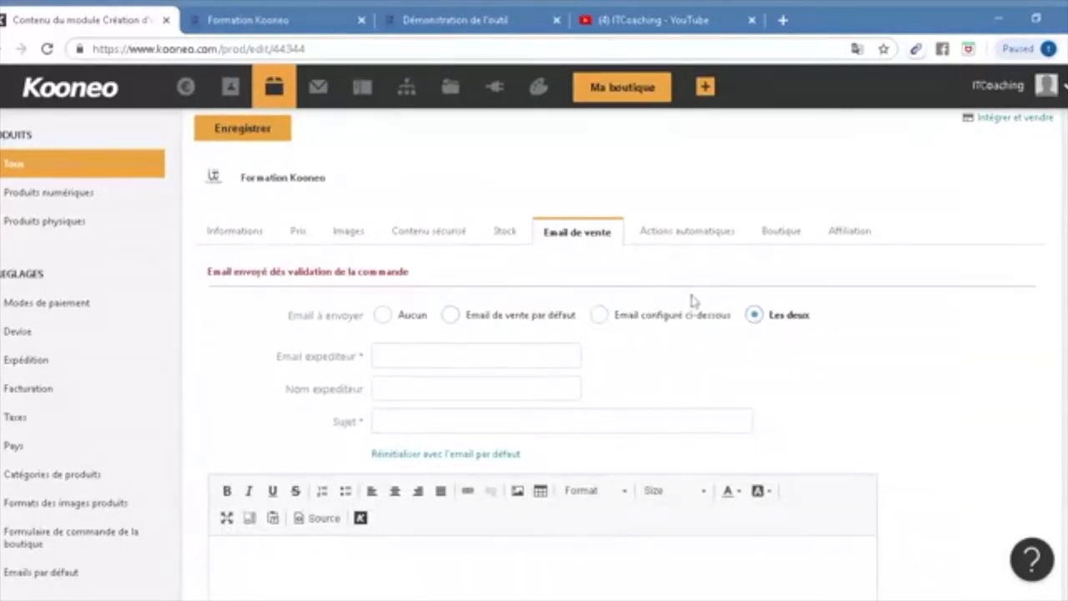
pyautogui.scroll(-3, 692, 301)
pyautogui.scroll(4, 534, 334)
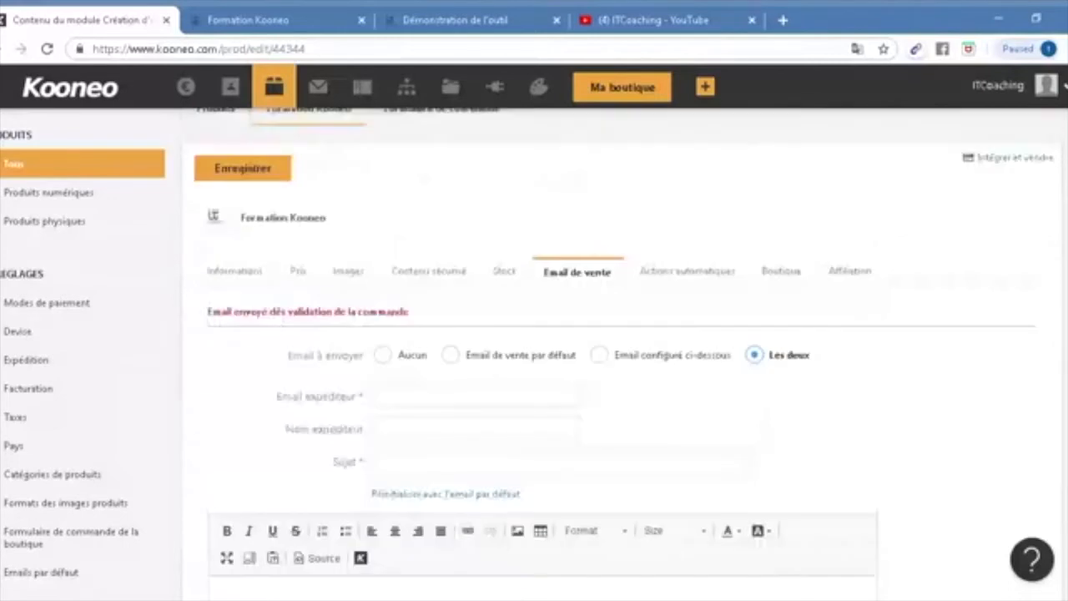
pyautogui.click(449, 370)
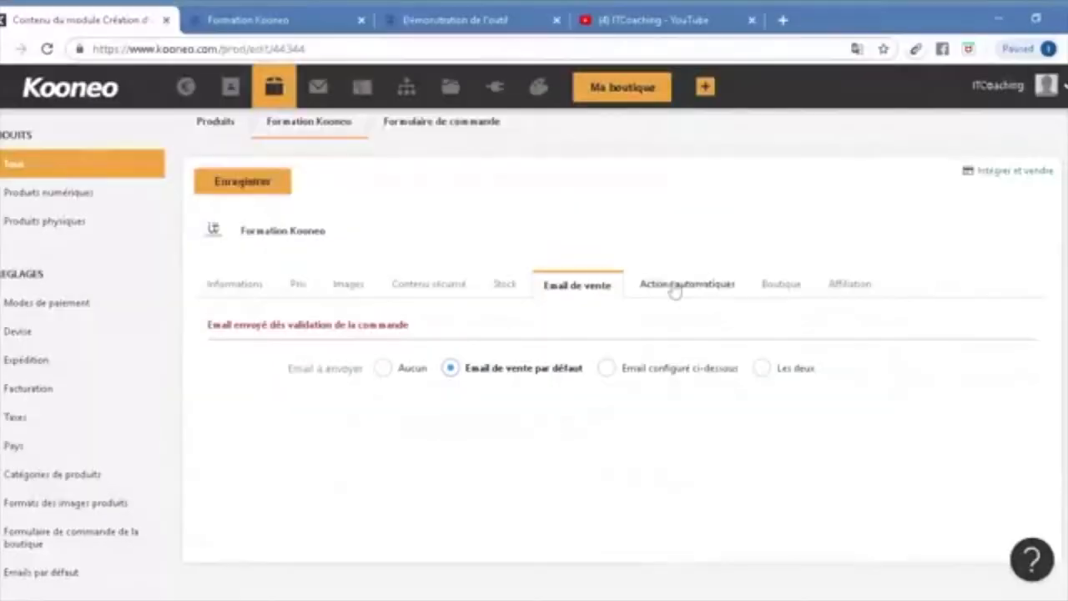
# - Open the product's automatic actions and try the option that enrols customers in an autoresponder, leaving it off
pyautogui.click(676, 288)
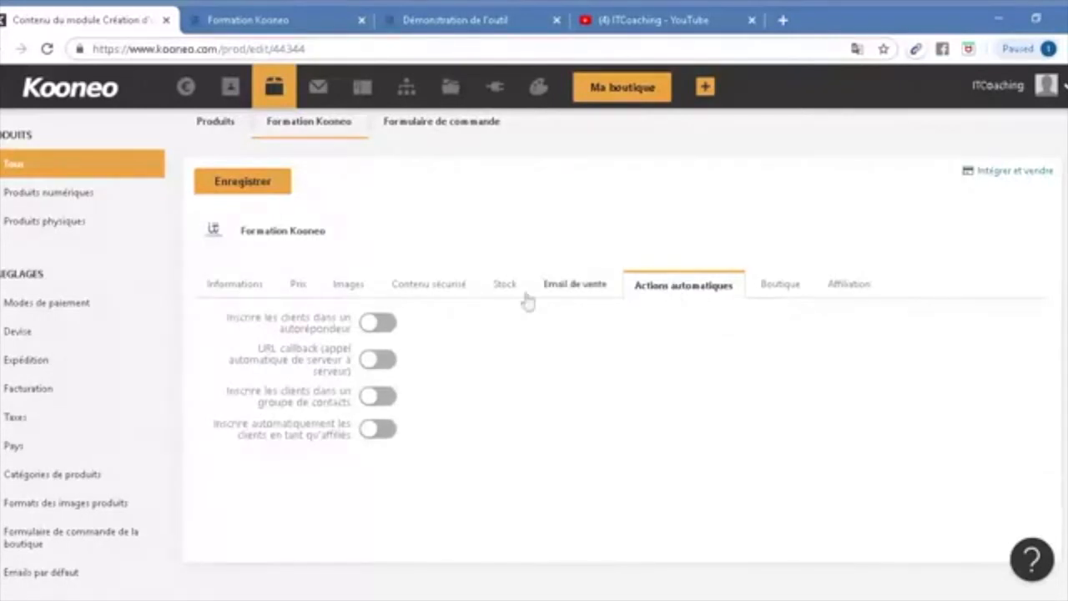
pyautogui.click(381, 324)
pyautogui.click(377, 328)
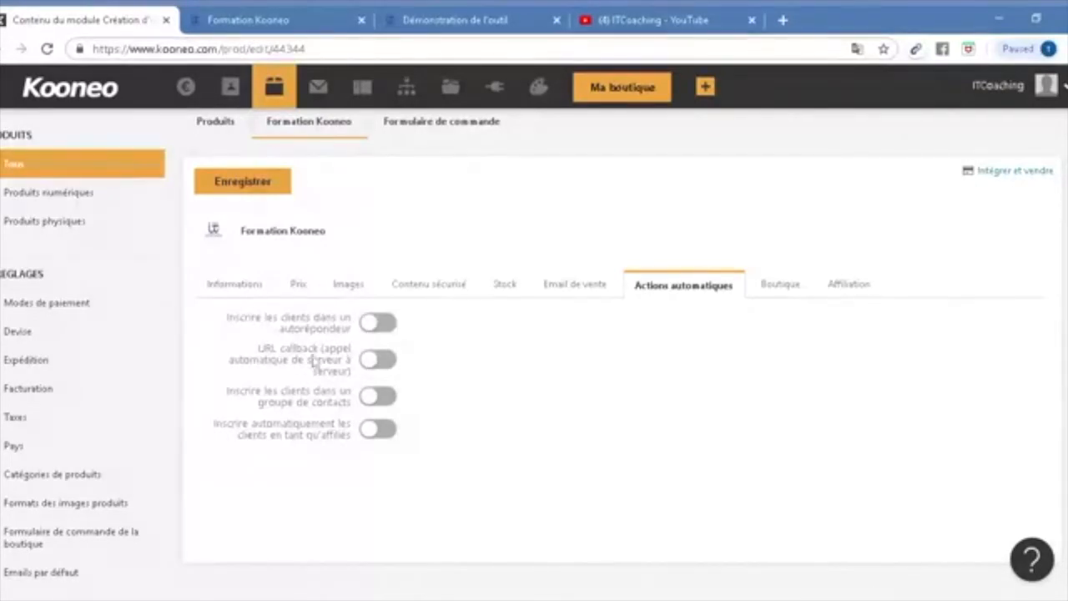
# - Enrol the product's customers in a contact group and create a new group named Kooneo for it
pyautogui.click(384, 398)
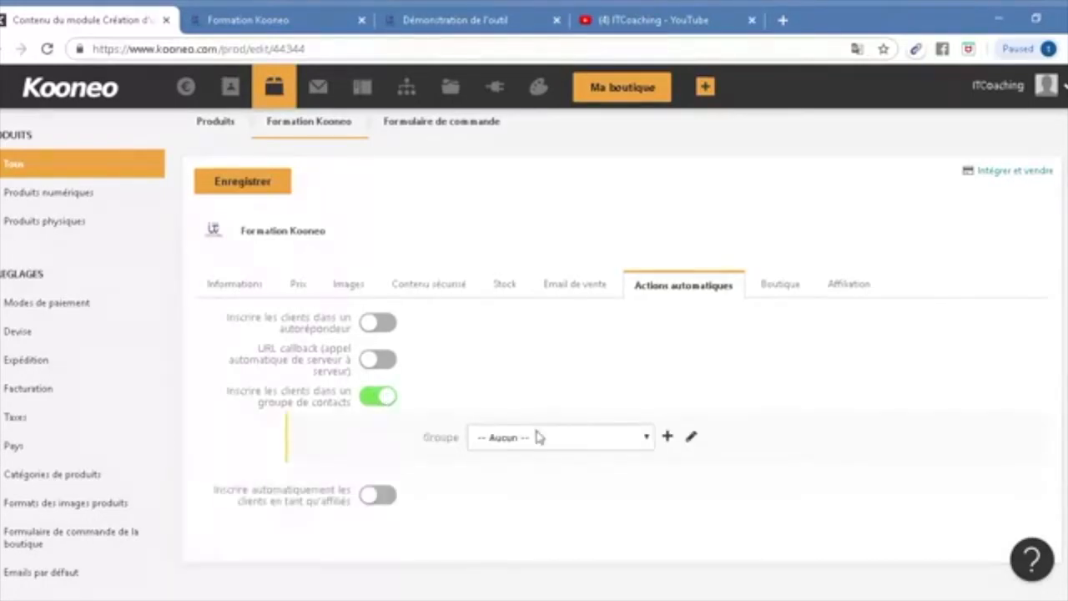
pyautogui.click(667, 435)
pyautogui.hotkey('ctrl', 'v')
pyautogui.hotkey('ctrl', 'Left')
pyautogui.hotkey('shift', 'Home')
pyautogui.press('BackSpace')
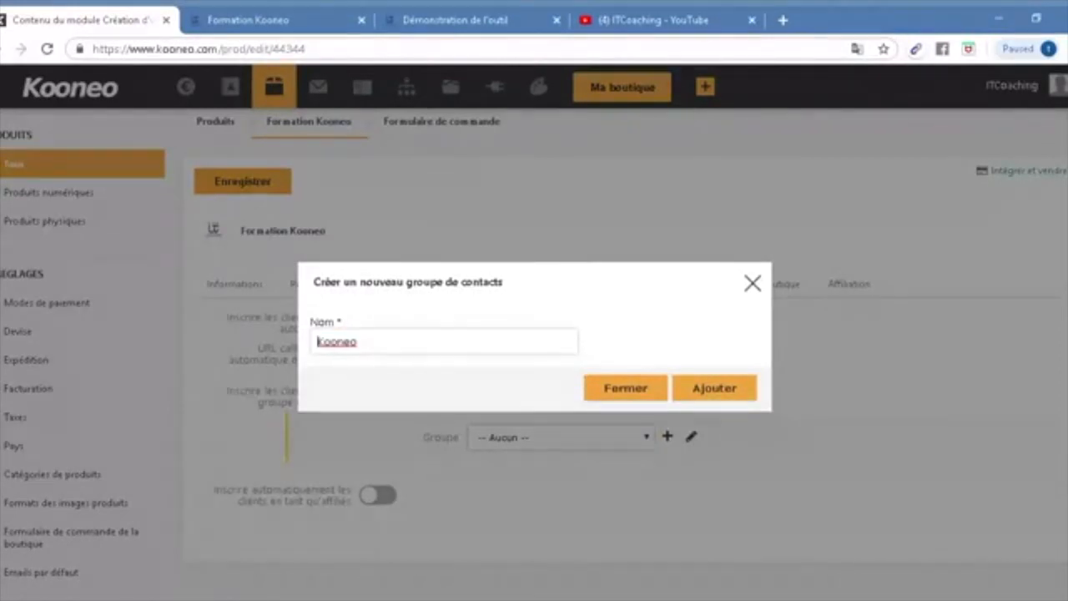
pyautogui.click(716, 389)
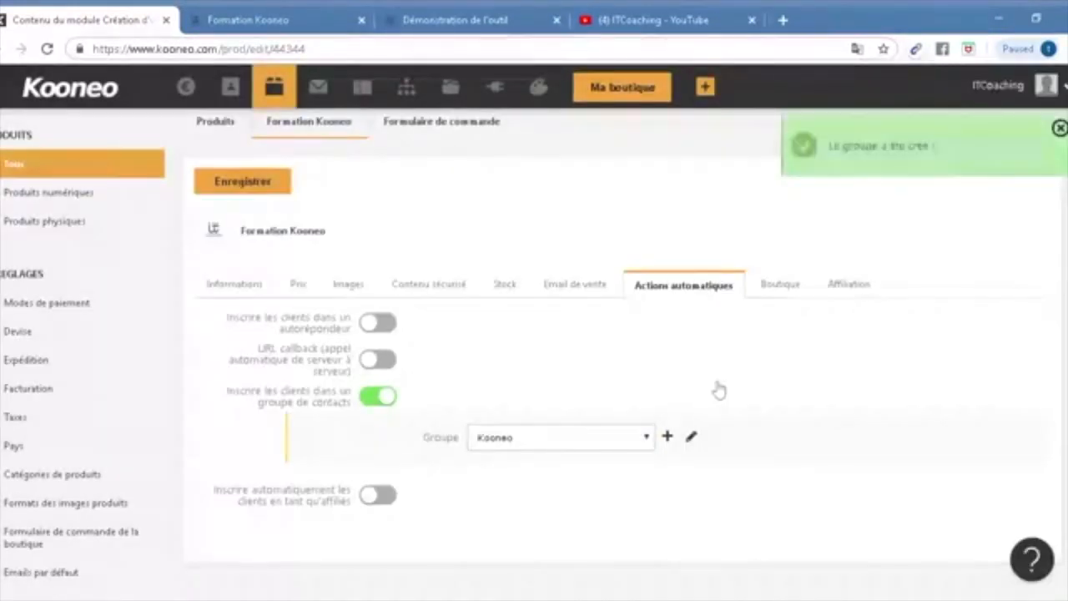
# - Try the automatic enrolment of customers as affiliates and turn it back off
pyautogui.scroll(-1, 596, 334)
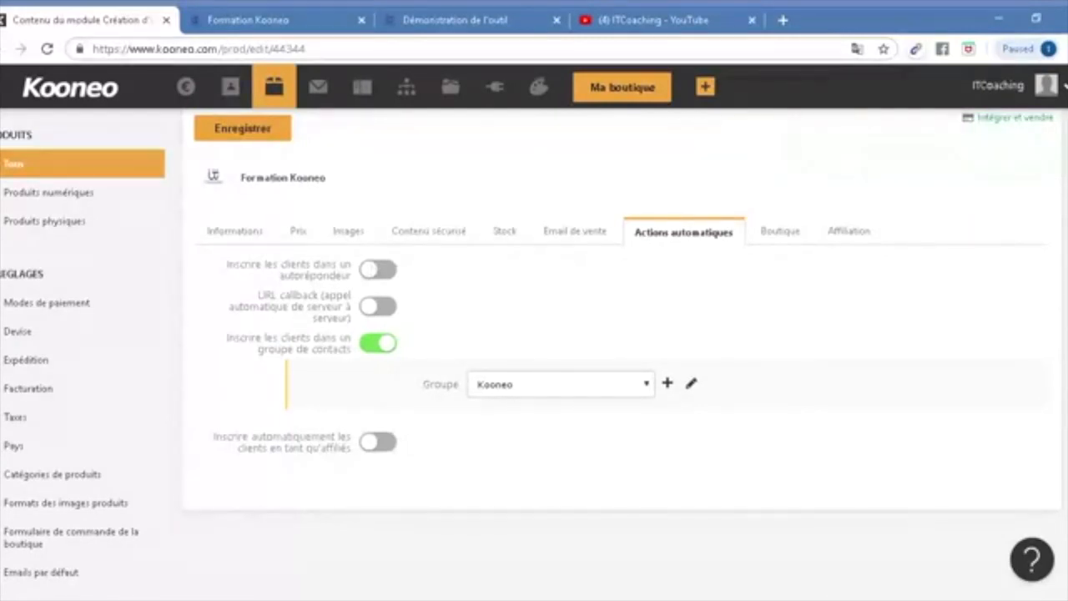
pyautogui.scroll(1, 739, 341)
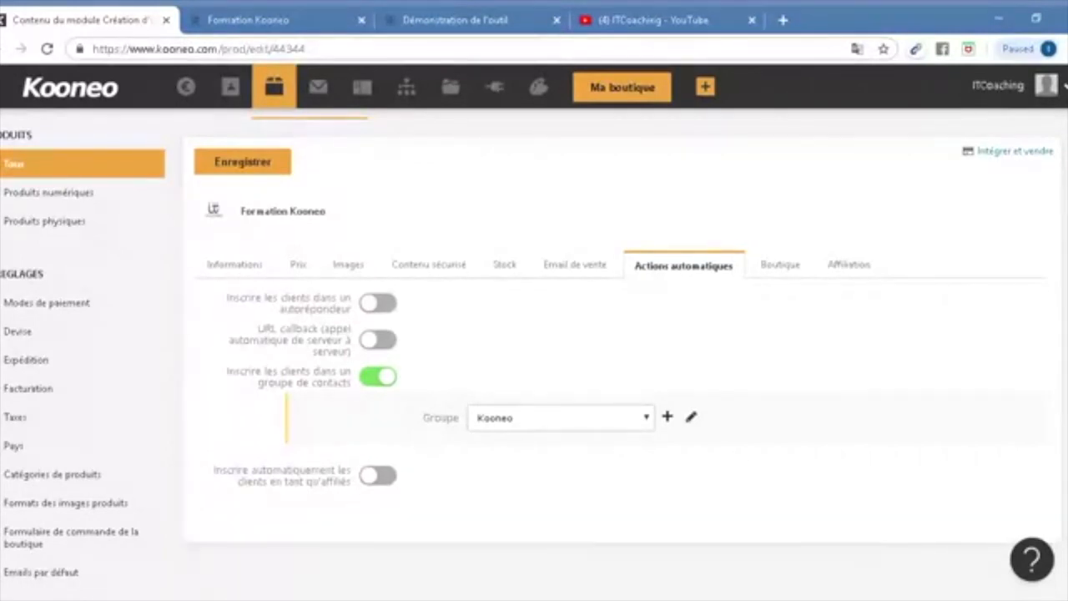
pyautogui.scroll(-1, 623, 326)
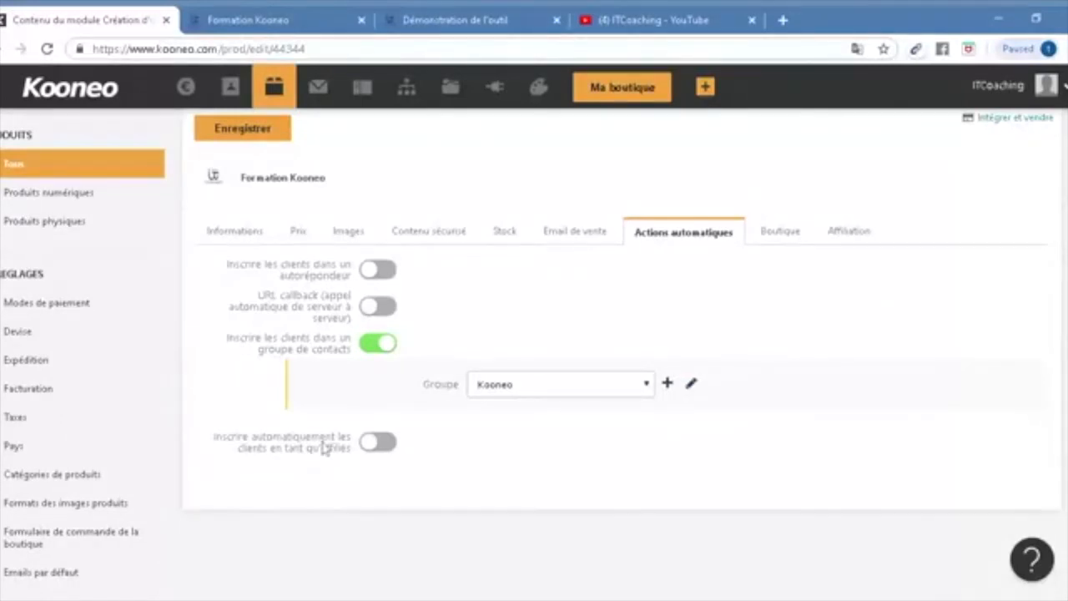
pyautogui.click(389, 449)
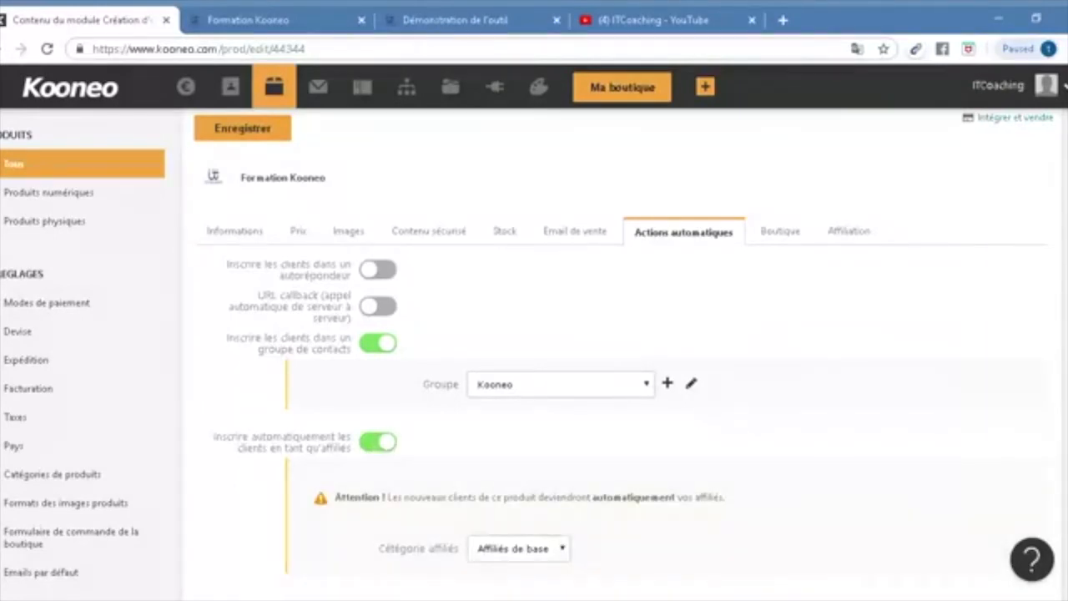
pyautogui.click(376, 451)
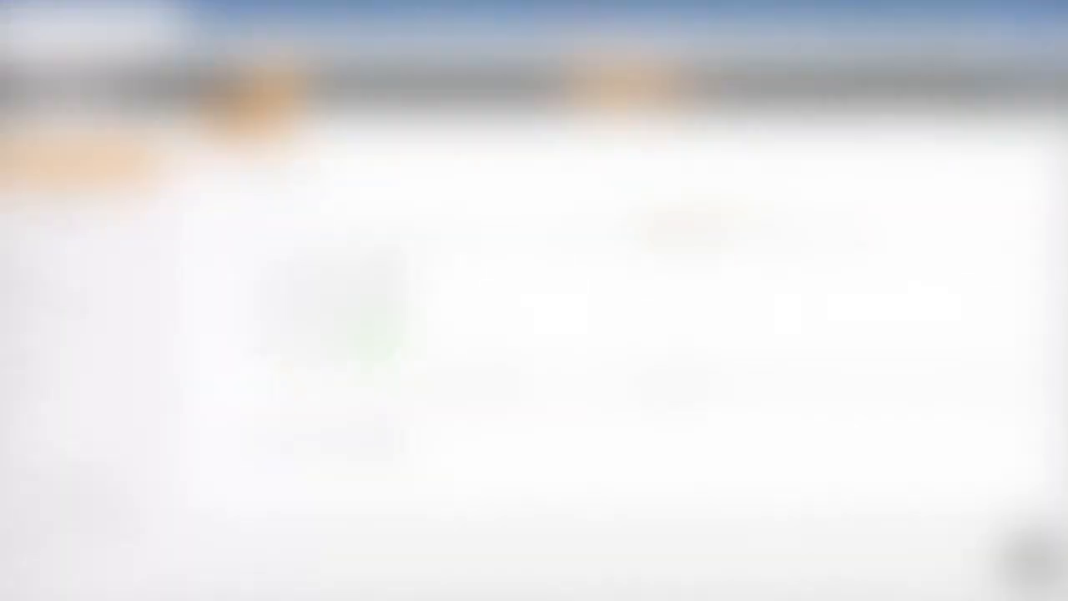
# - In the product's shop settings, create a main product category named Autres, visible in the shop
pyautogui.click(781, 232)
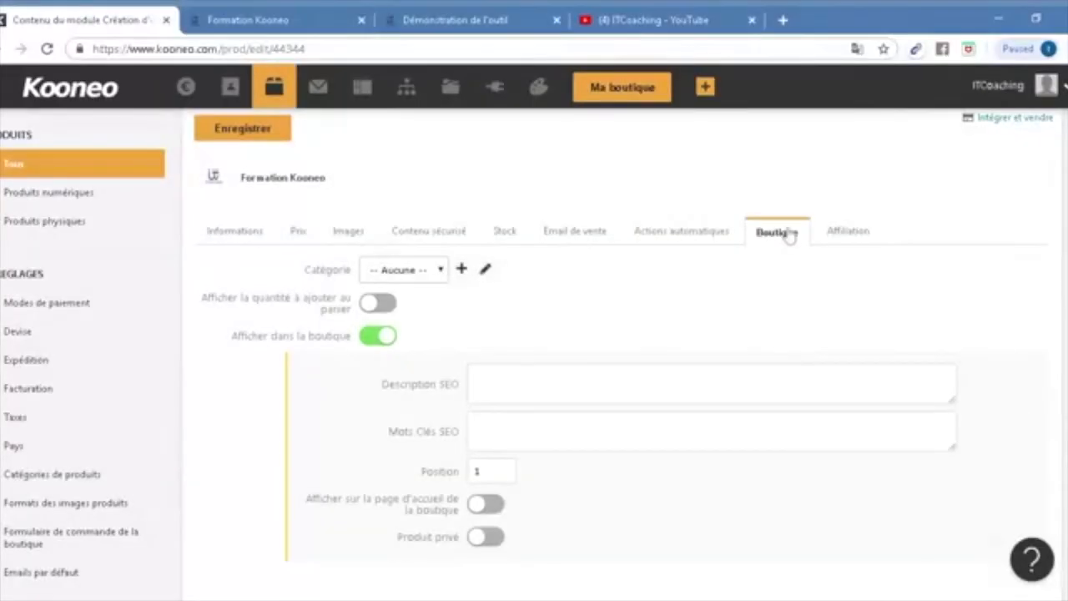
pyautogui.scroll(-2, 789, 236)
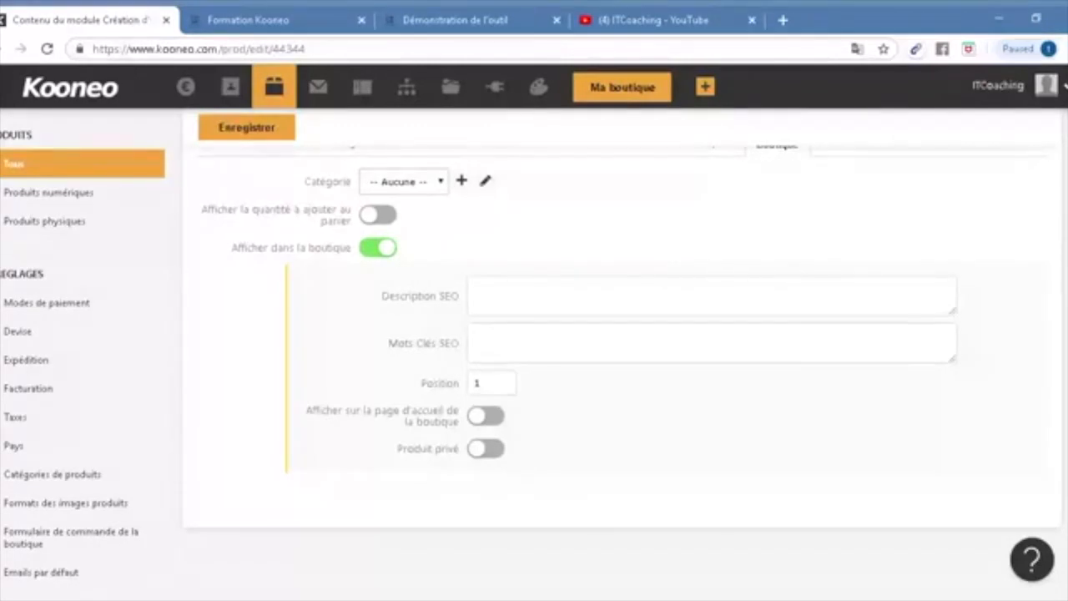
pyautogui.click(461, 181)
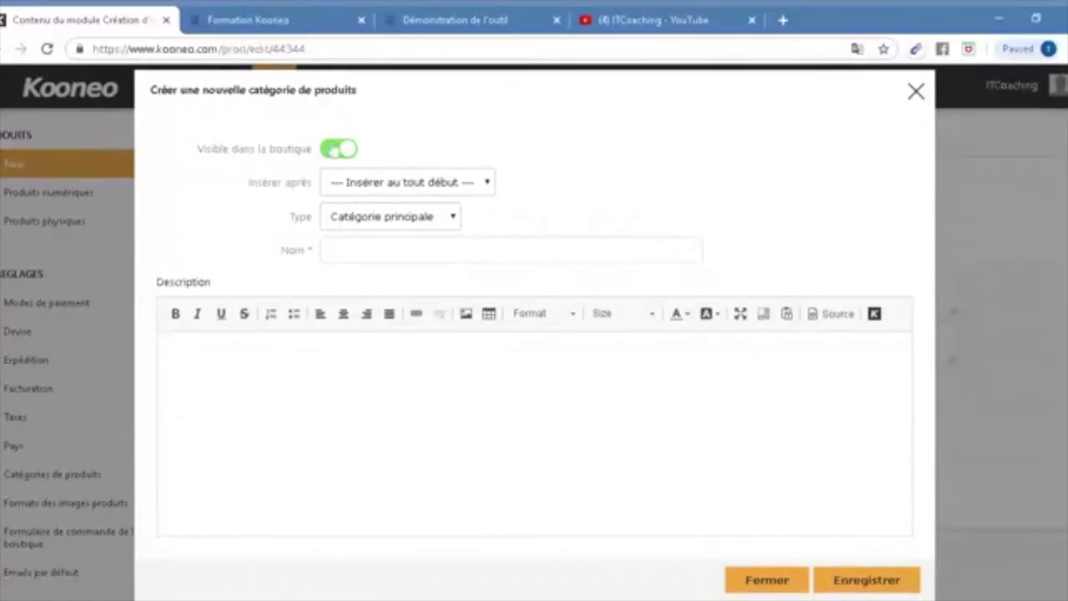
pyautogui.click(344, 150)
pyautogui.click(351, 151)
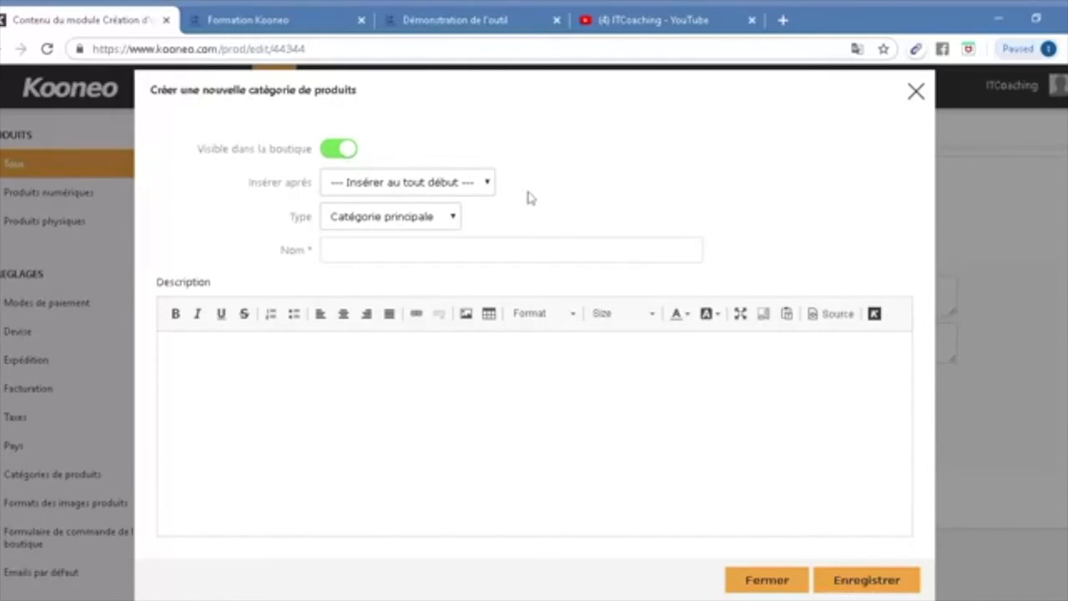
pyautogui.click(511, 250)
pyautogui.write('autres')
pyautogui.press('Home')
pyautogui.press('Delete')
pyautogui.write('A')
pyautogui.click(868, 581)
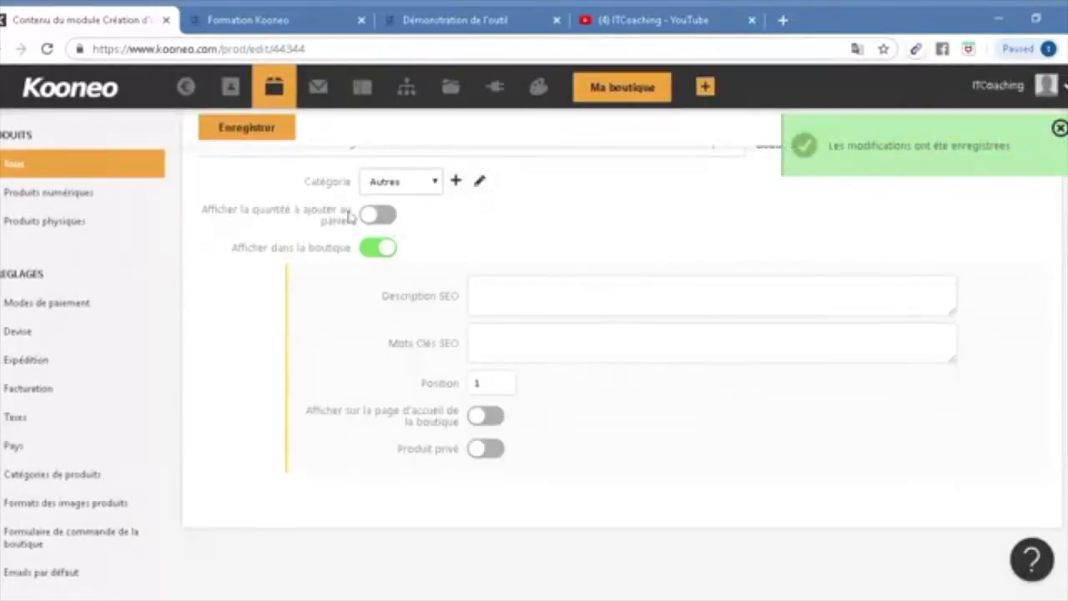
# - Try the cart quantity and shop display options, returning quantity to off and shop display to on
pyautogui.click(380, 218)
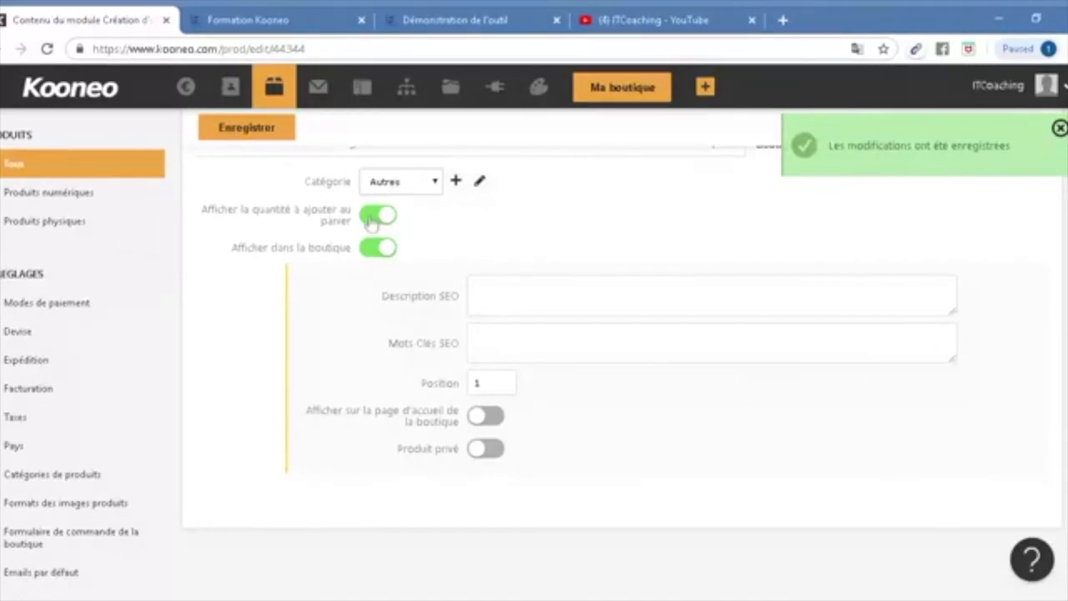
pyautogui.click(374, 219)
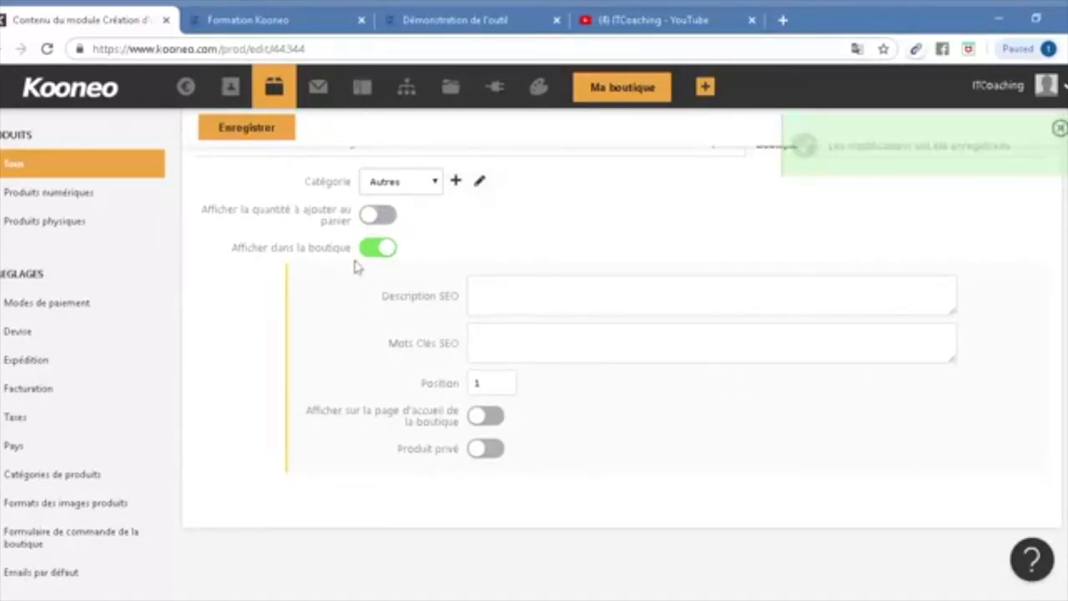
pyautogui.scroll(1, 378, 252)
pyautogui.click(388, 341)
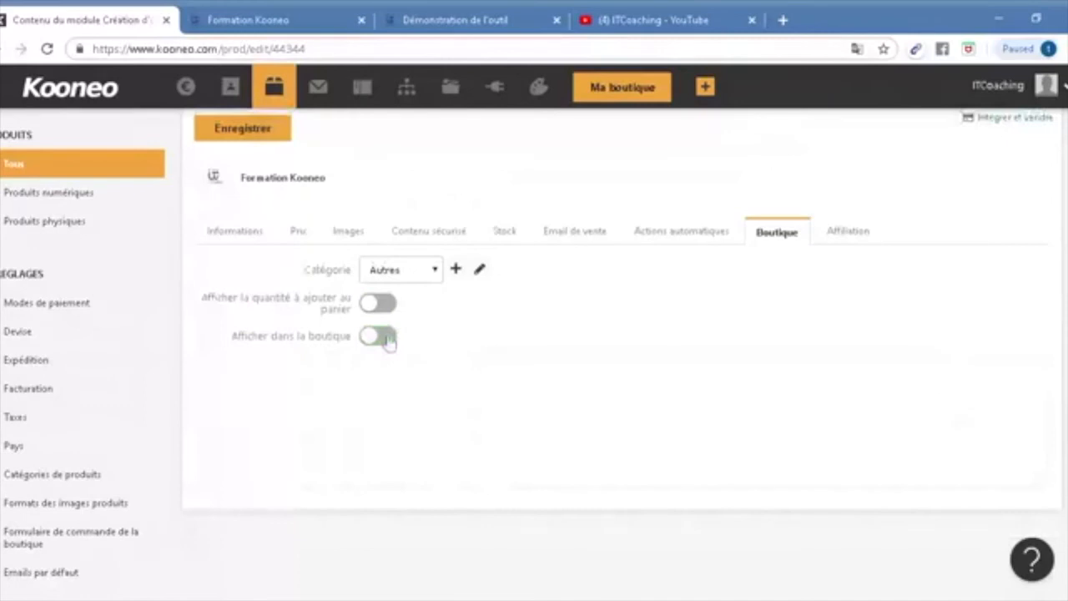
pyautogui.click(388, 338)
pyautogui.scroll(-1, 915, 272)
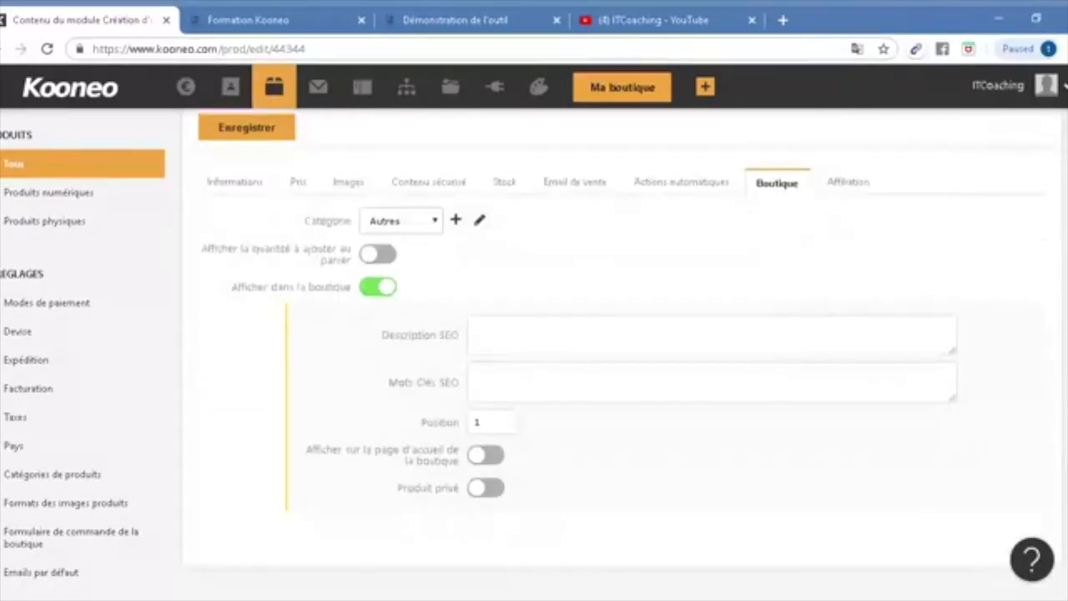
# - Enter the SEO description Outils pour créer sa boutique en ligne e-commerce and keywords créer sa boutique en ligne, show the product on the shop home page, and save
pyautogui.click(476, 301)
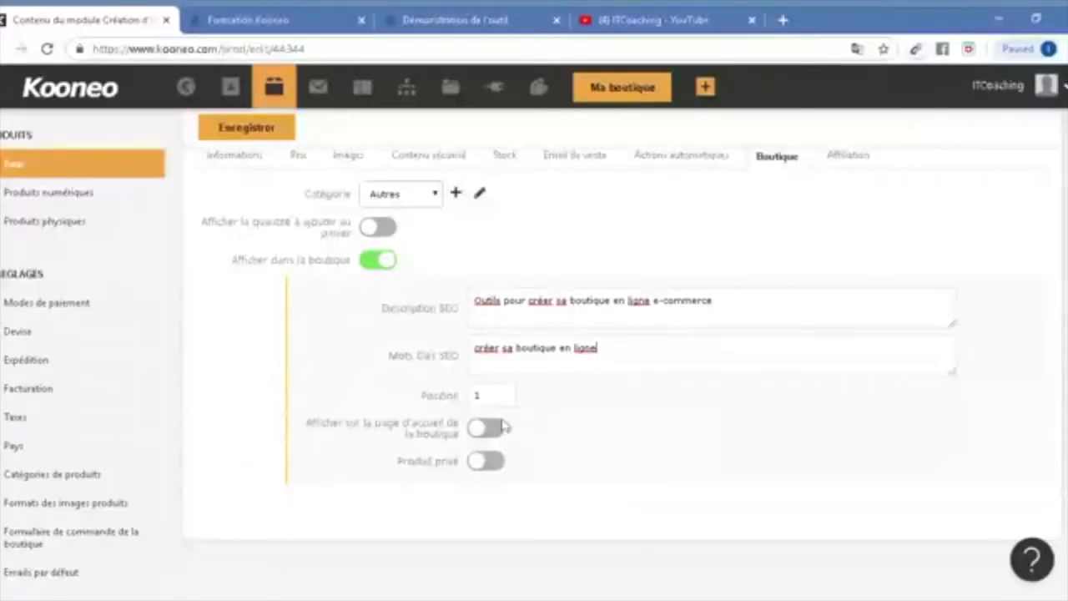
pyautogui.click(488, 431)
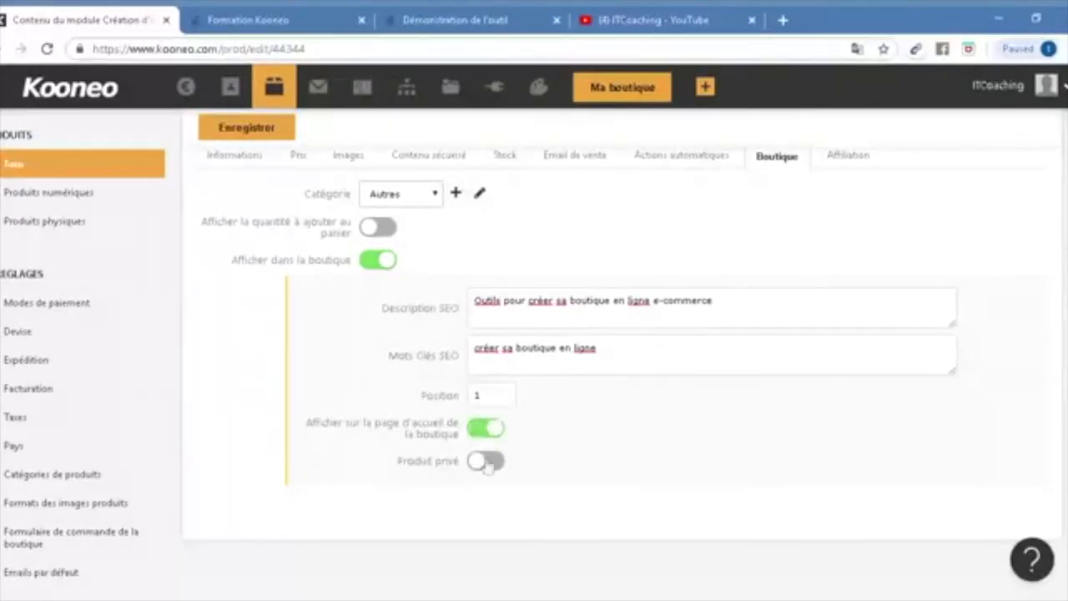
pyautogui.scroll(-1, 621, 341)
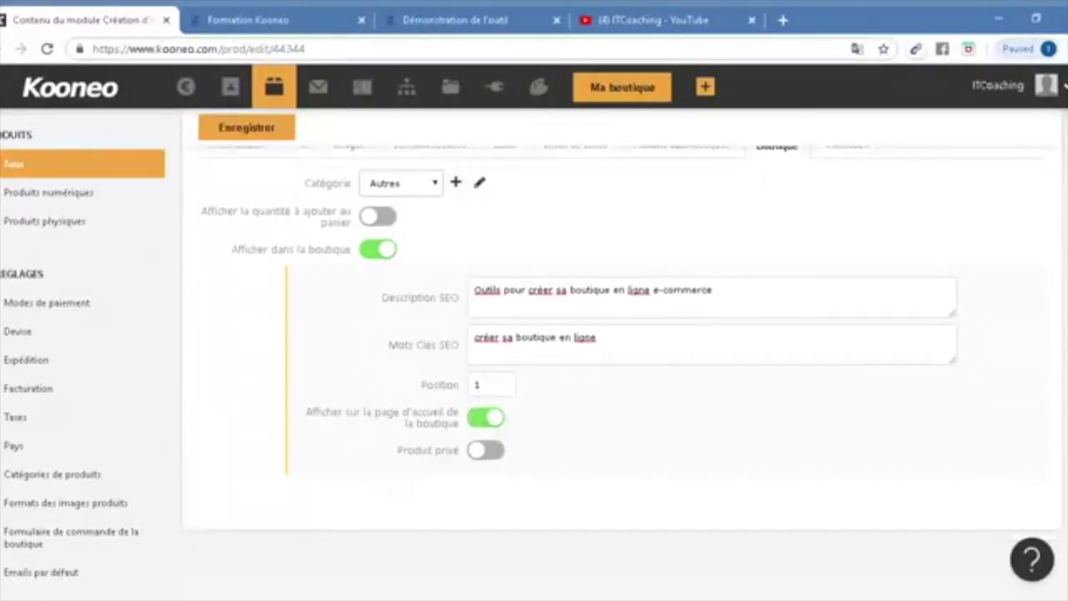
pyautogui.scroll(2, 622, 351)
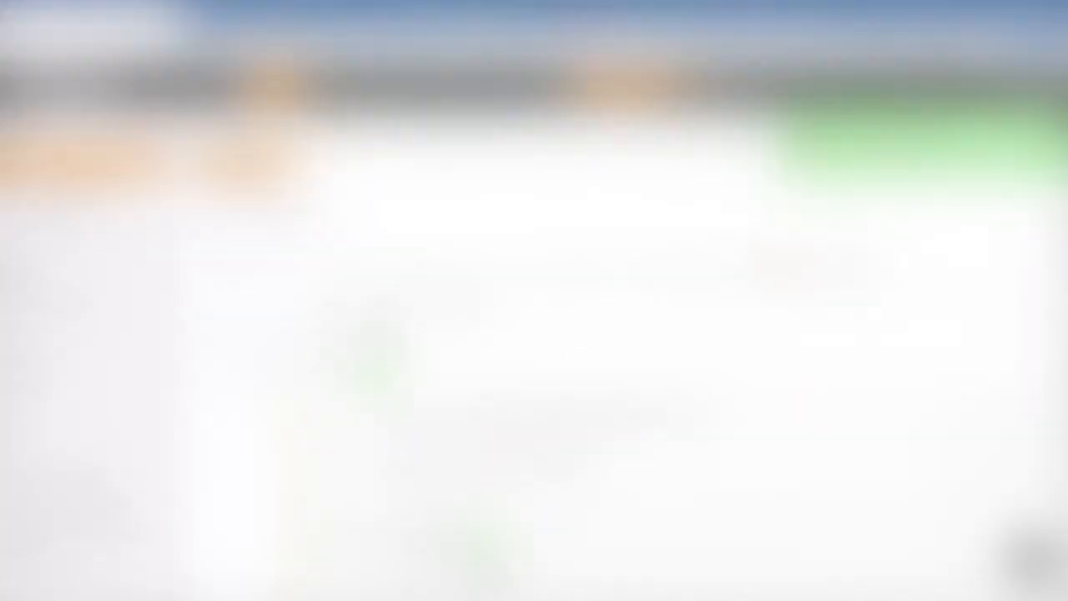
# - Make the product available for affiliation and enable it for default affiliates with the Par défaut commission category
pyautogui.click(854, 270)
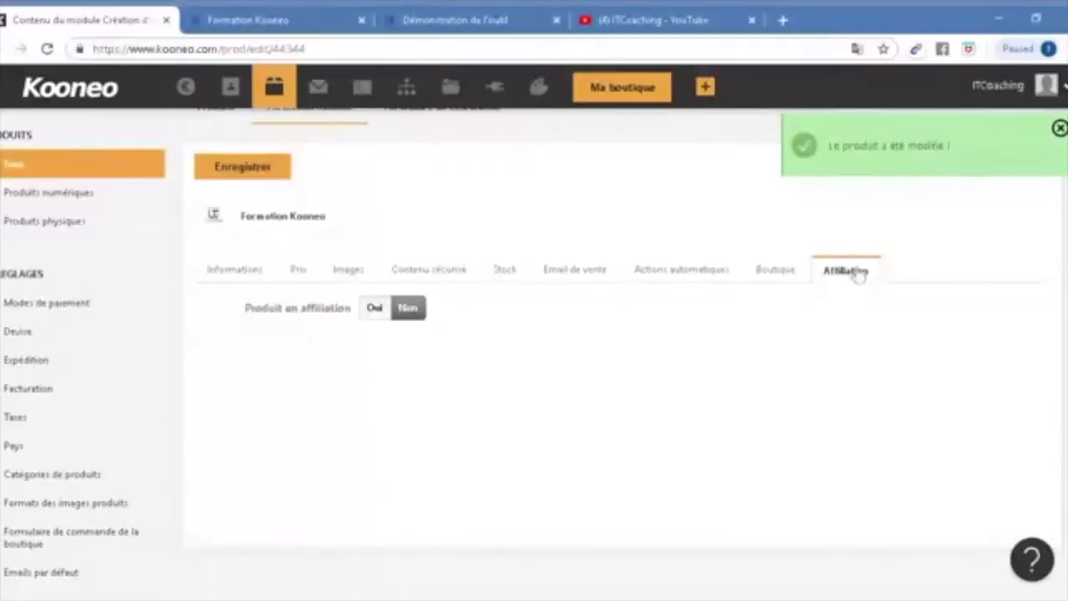
pyautogui.scroll(-1, 1061, 254)
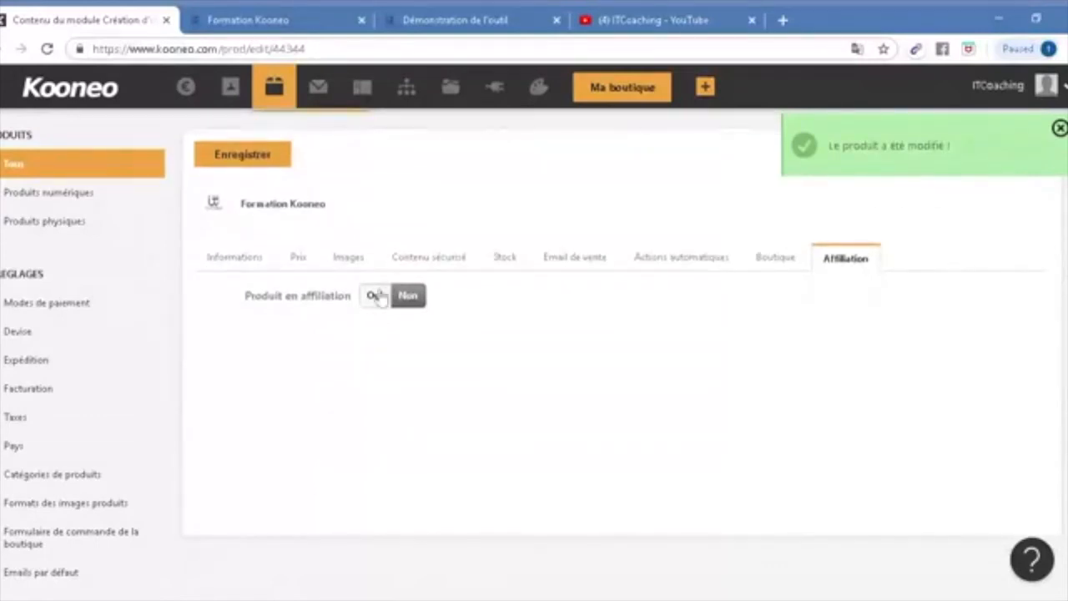
pyautogui.click(376, 296)
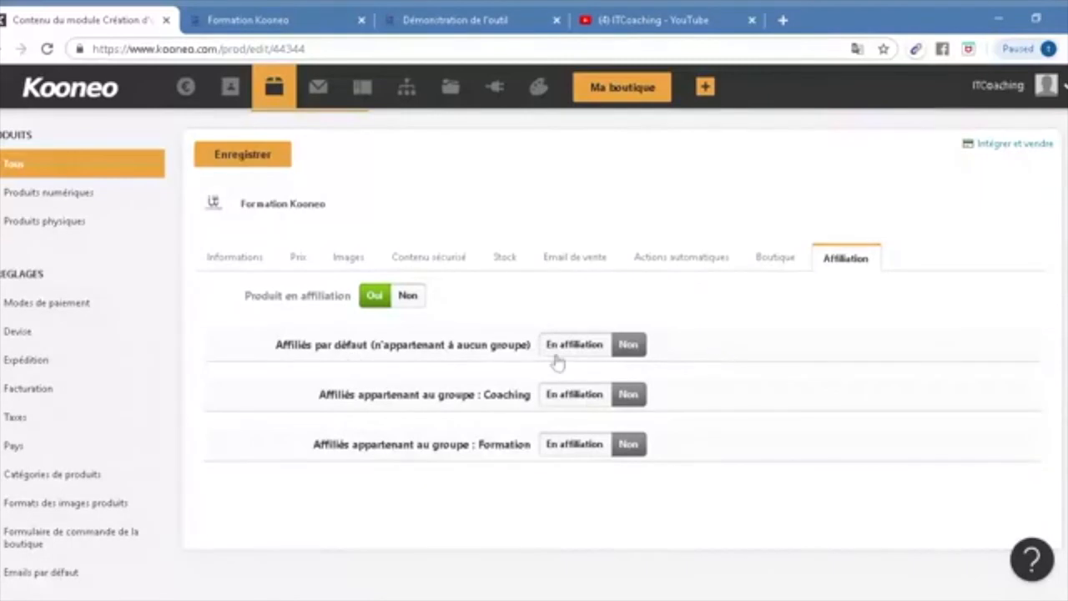
pyautogui.click(576, 345)
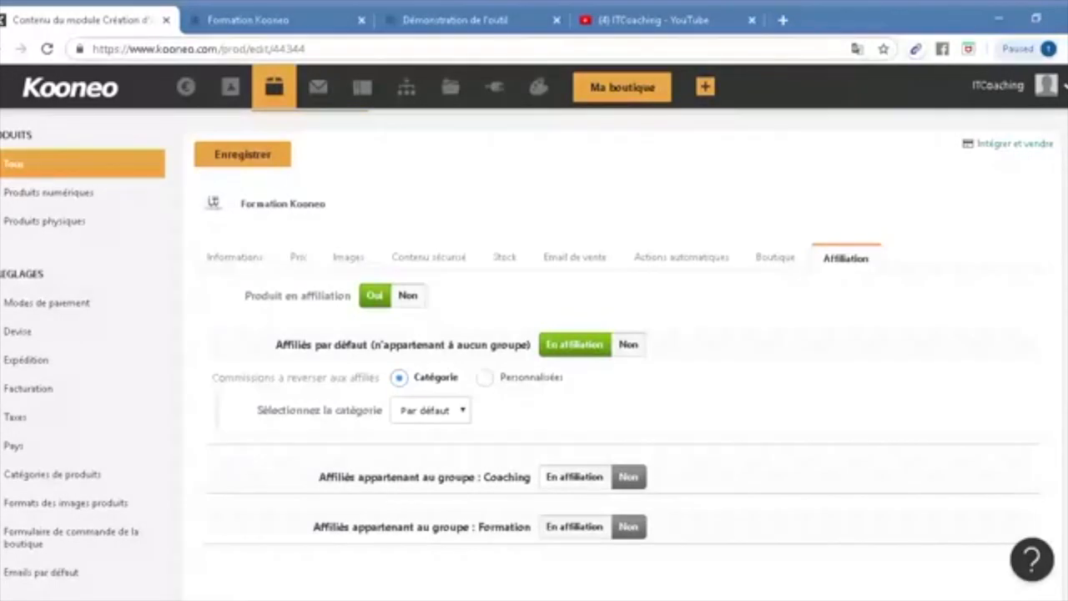
pyautogui.scroll(-2, 622, 350)
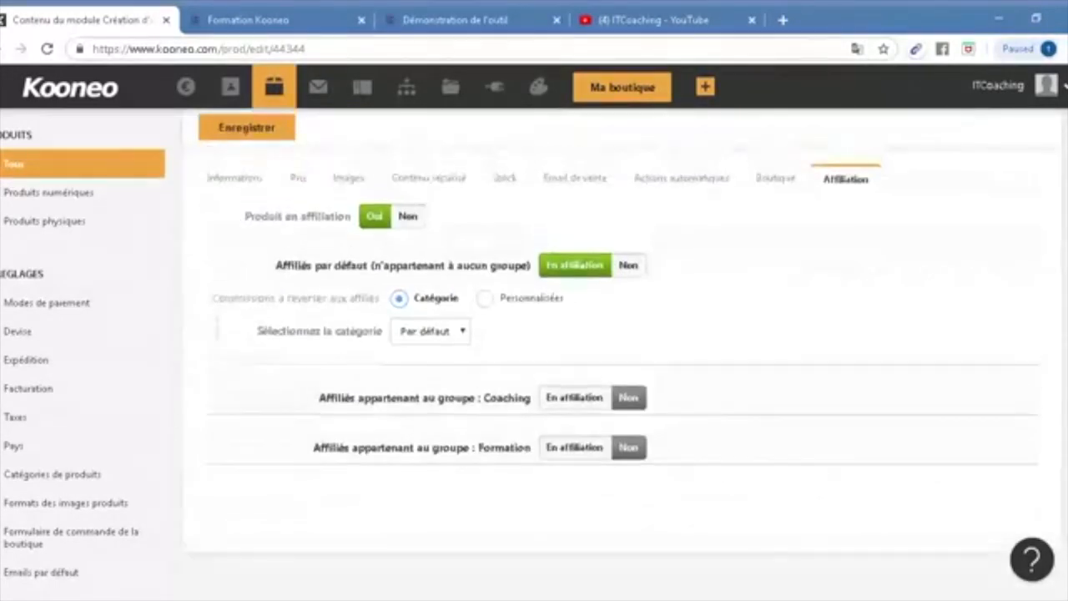
pyautogui.scroll(1, 622, 350)
pyautogui.scroll(-1, 622, 350)
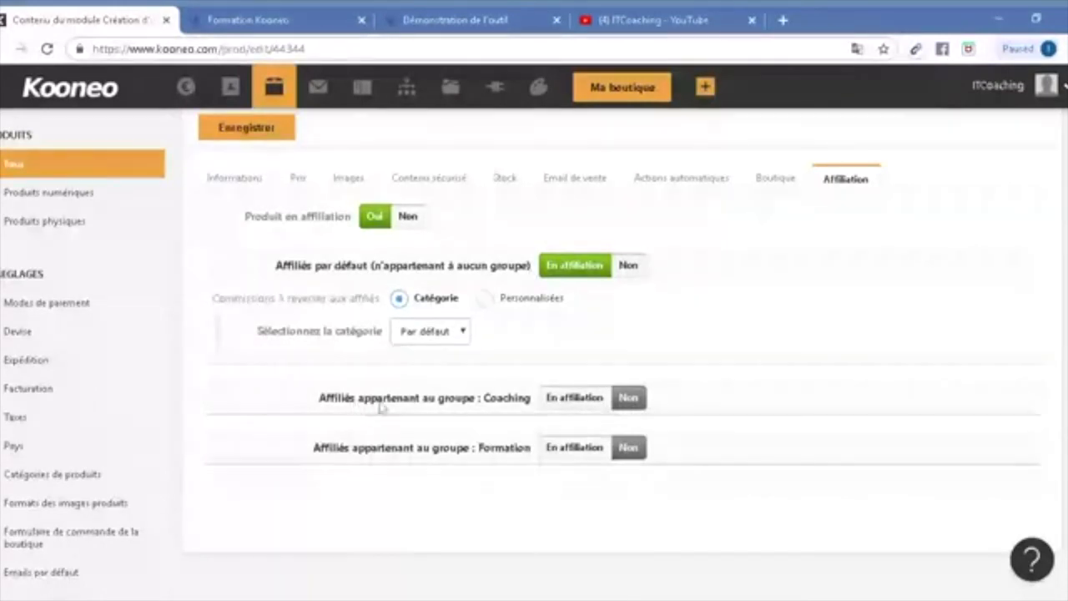
# - Enable affiliation for the Formation group with the 30% commission category, exclude default affiliates, and save the product
pyautogui.click(565, 451)
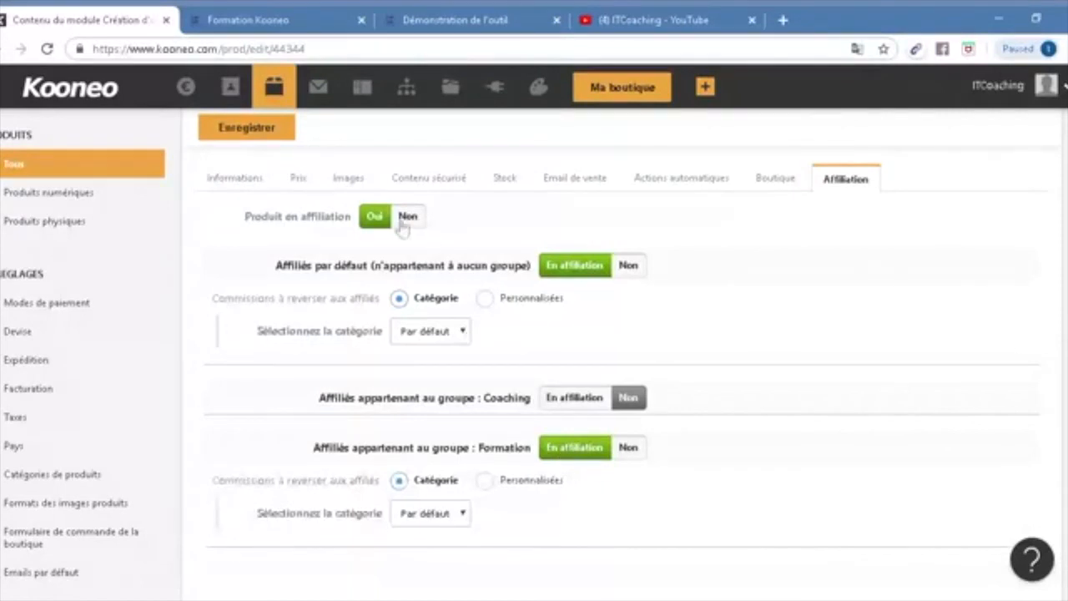
pyautogui.click(636, 276)
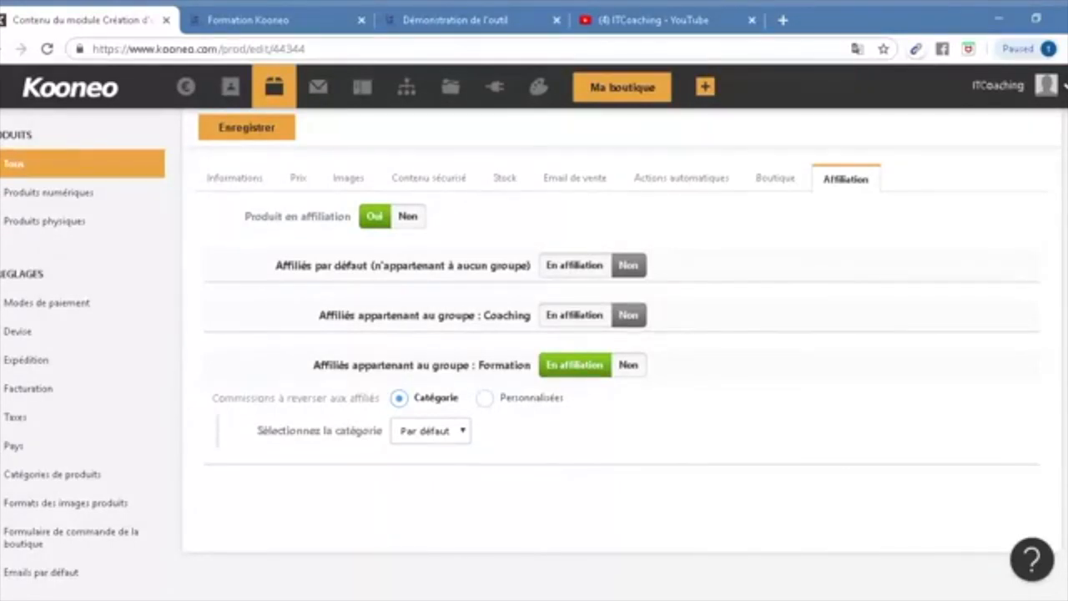
pyautogui.click(421, 467)
pyautogui.scroll(2, 534, 334)
pyautogui.click(242, 203)
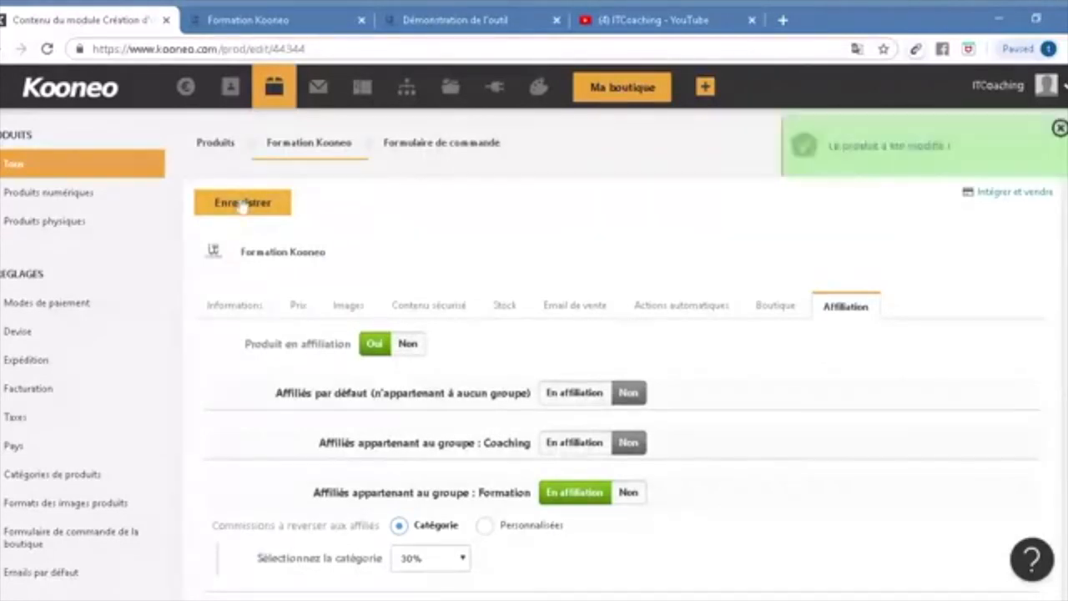
# - Go to the web pages section and open the member area to view its product list
pyautogui.scroll(-1, 489, 117)
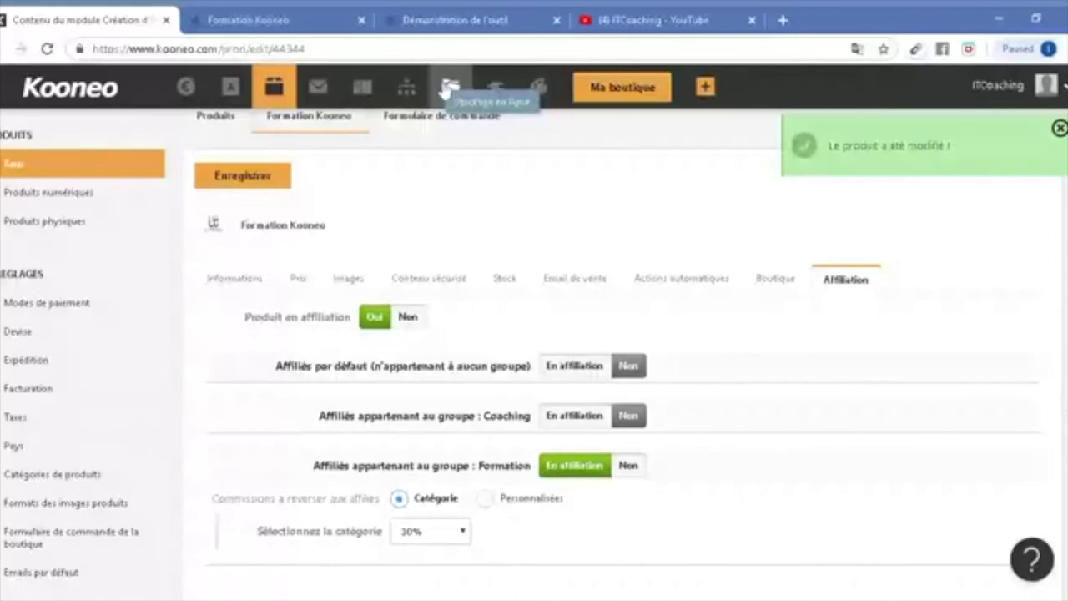
pyautogui.click(362, 88)
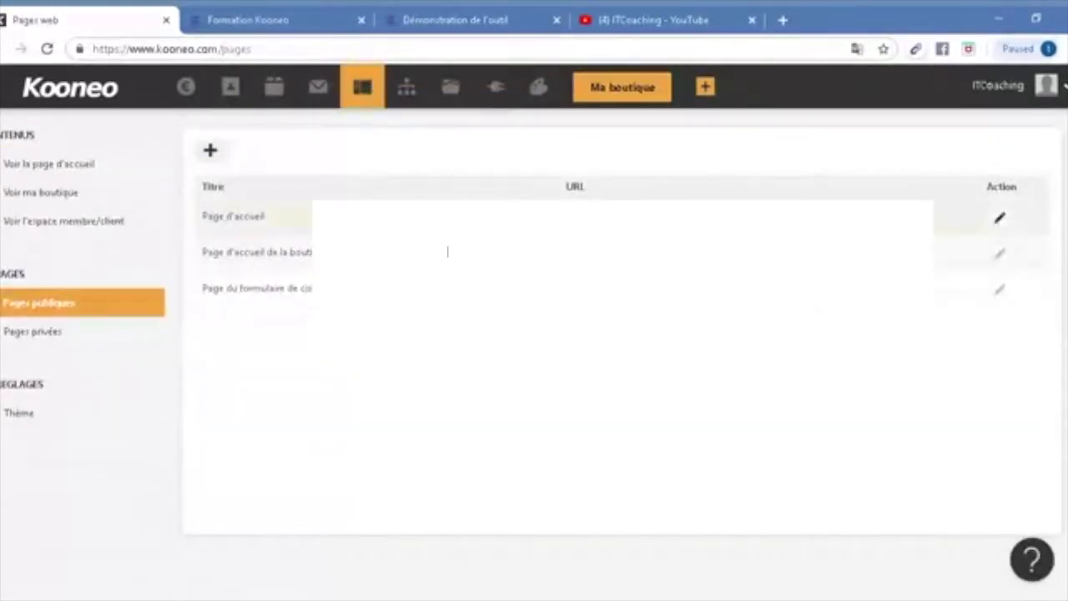
pyautogui.click(448, 251)
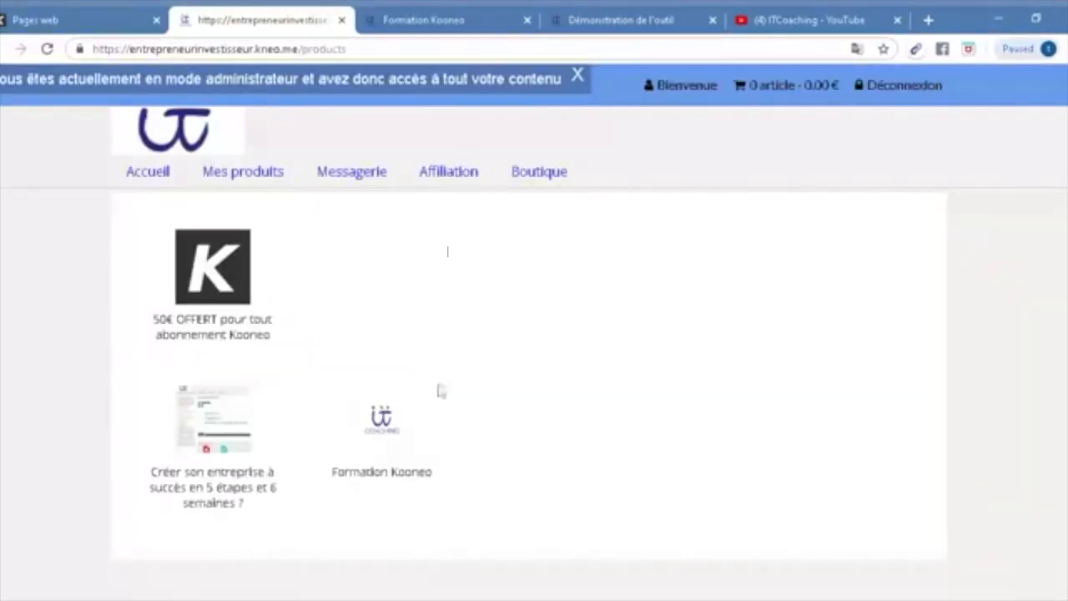
# - Open the Formation Kooneo product and examine the lessons in its module 1 Avoir l'état d'esprit de l'entrepreneur
pyautogui.click(381, 430)
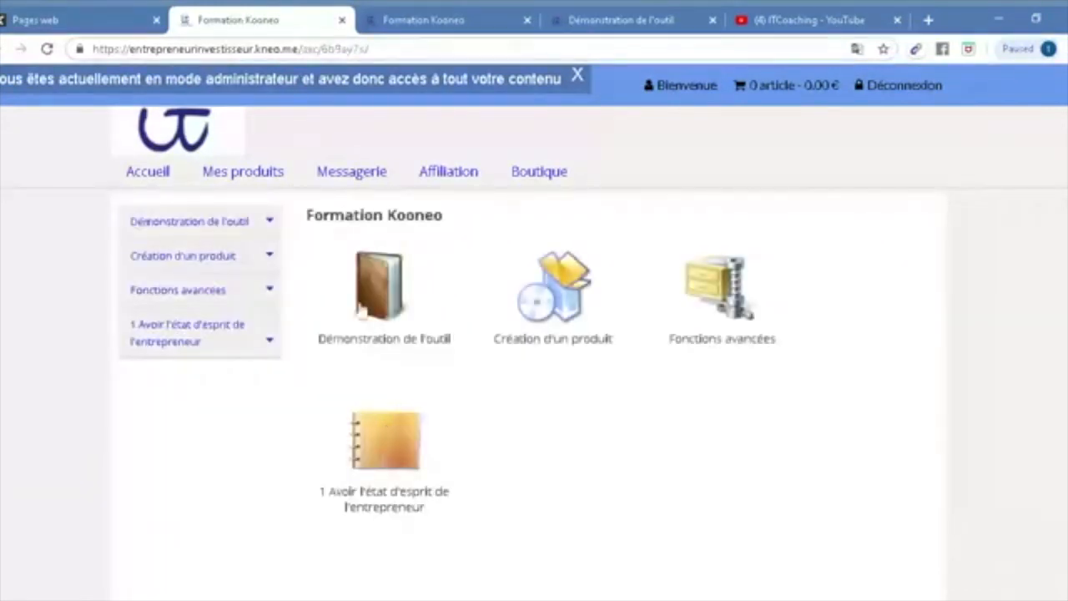
pyautogui.click(386, 438)
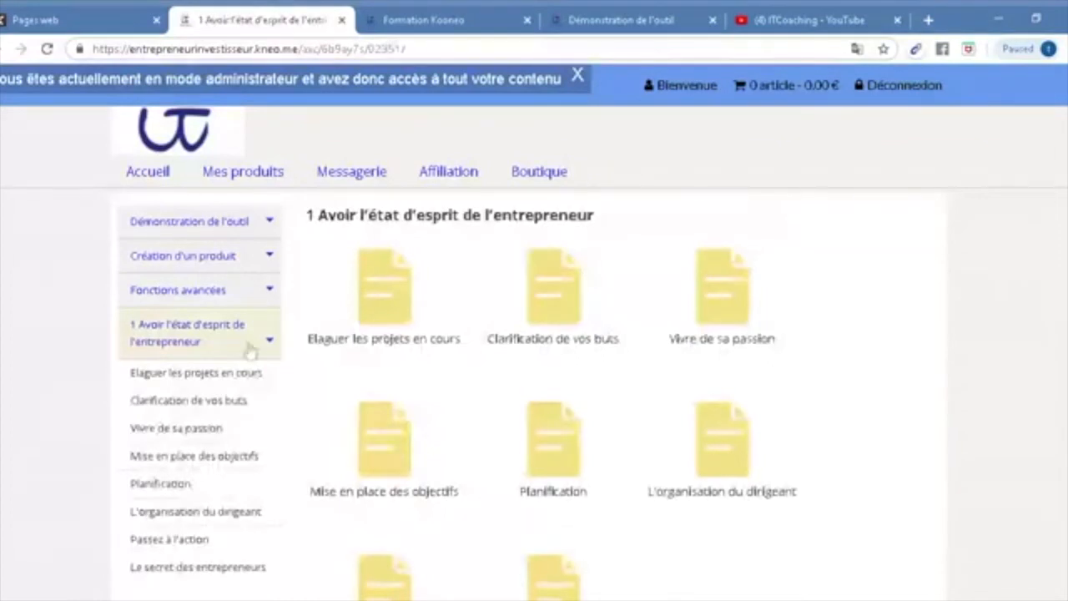
pyautogui.scroll(-3, 248, 349)
pyautogui.scroll(3, 248, 338)
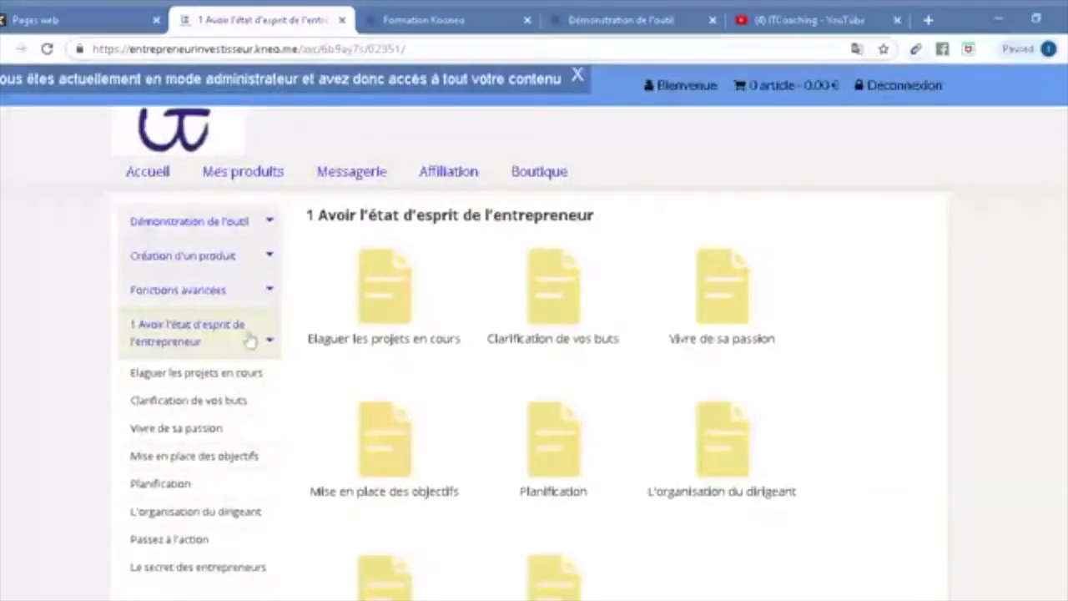
# - Expand the Création d'un produit and Fonctions avancées modules to check their lessons, and open the Démonstration de l'outil lesson
pyautogui.click(220, 229)
pyautogui.click(229, 282)
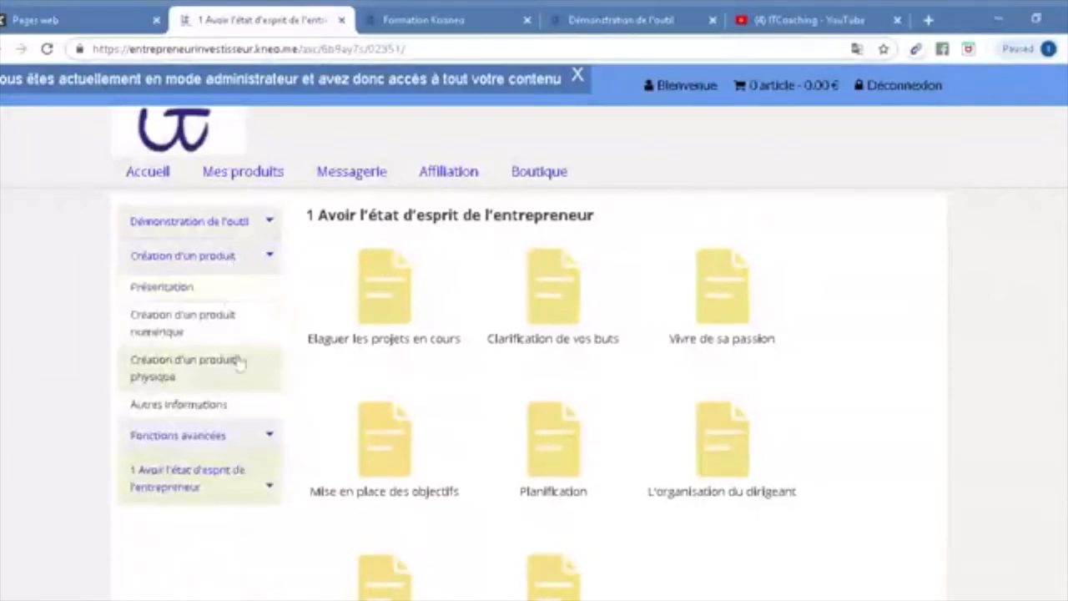
pyautogui.click(224, 225)
pyautogui.click(225, 286)
pyautogui.click(208, 434)
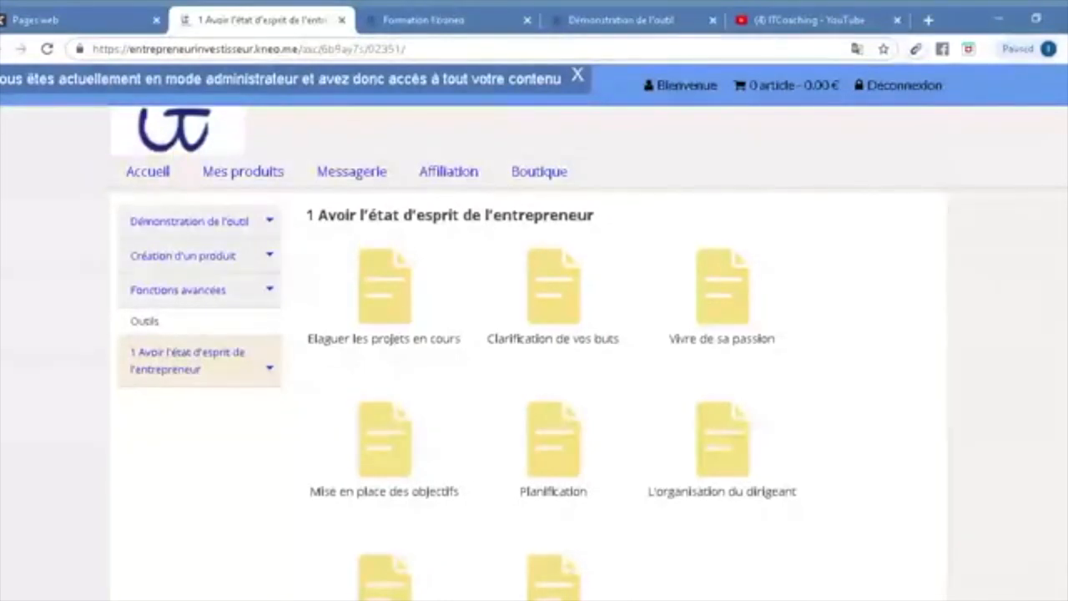
pyautogui.click(167, 221)
pyautogui.click(190, 261)
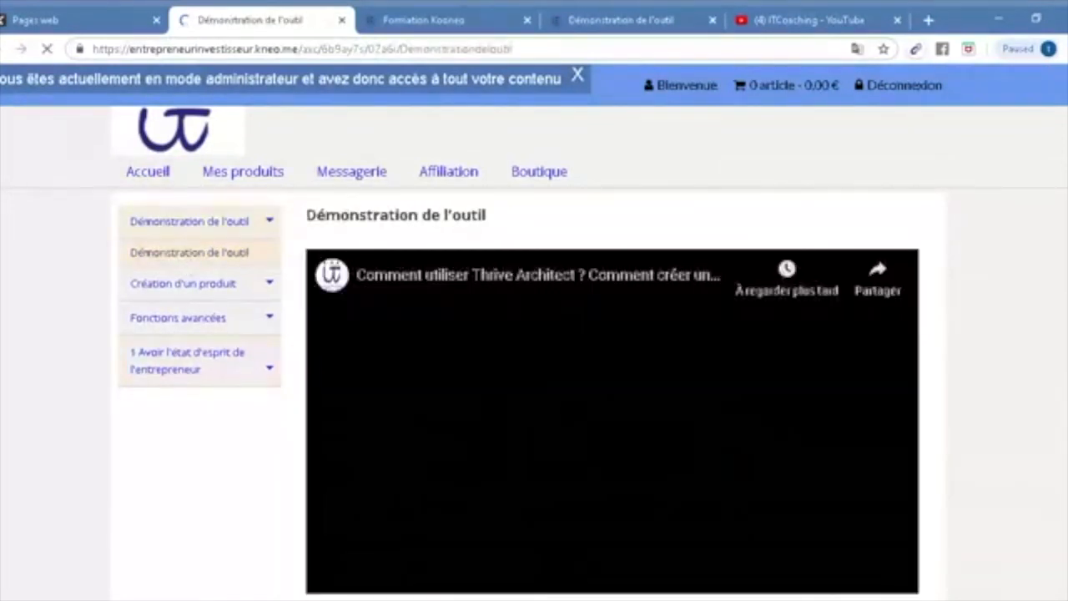